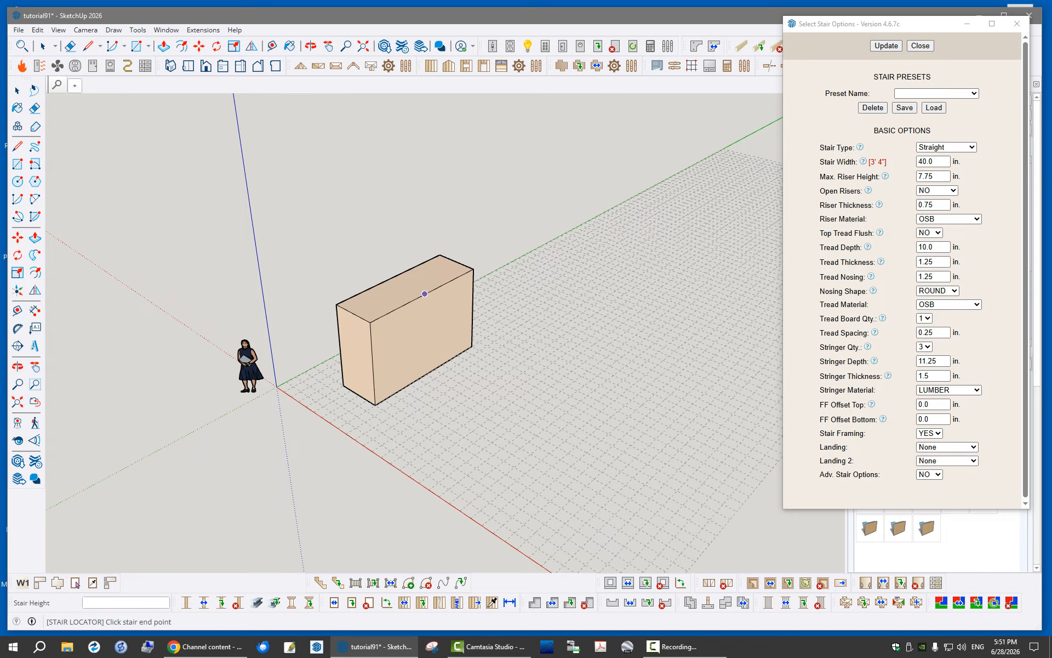
Place a straight stair about 96 in. high, running from the middle of the box's long top edge down to the ground
{"action": "left_click", "coordinate": [425, 294]}
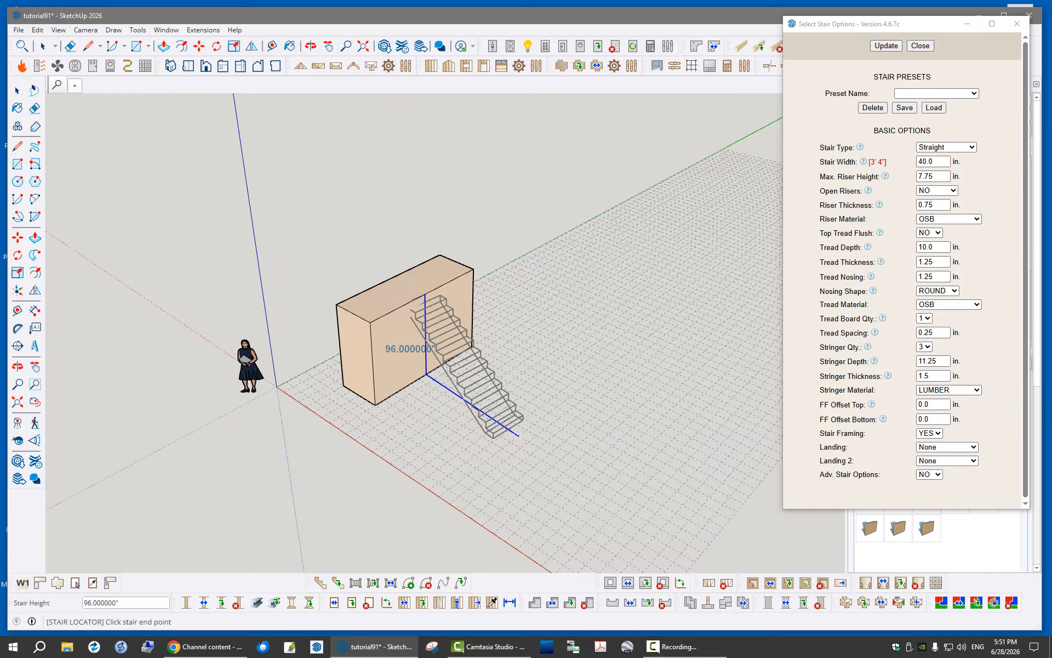
{"action": "left_click", "coordinate": [536, 436]}
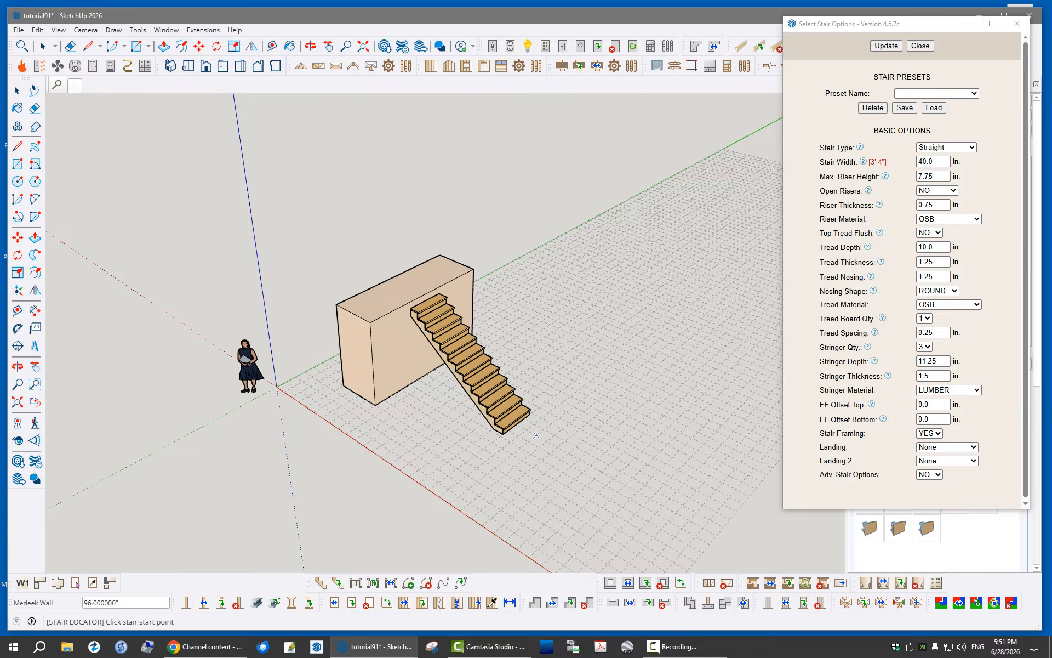
{"action": "key", "text": "space"}
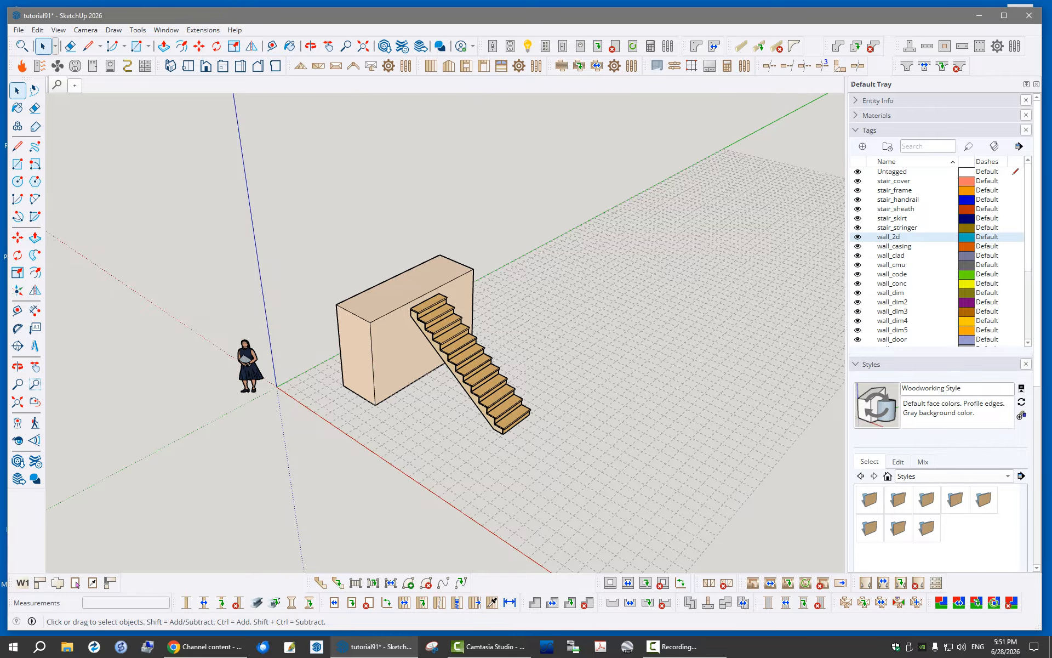
Edit the placed stair assembly to change its stair type to Curved and update it
{"action": "scroll", "coordinate": [440, 299], "scroll_direction": "up", "scroll_amount": 3}
{"action": "right_click", "coordinate": [452, 328]}
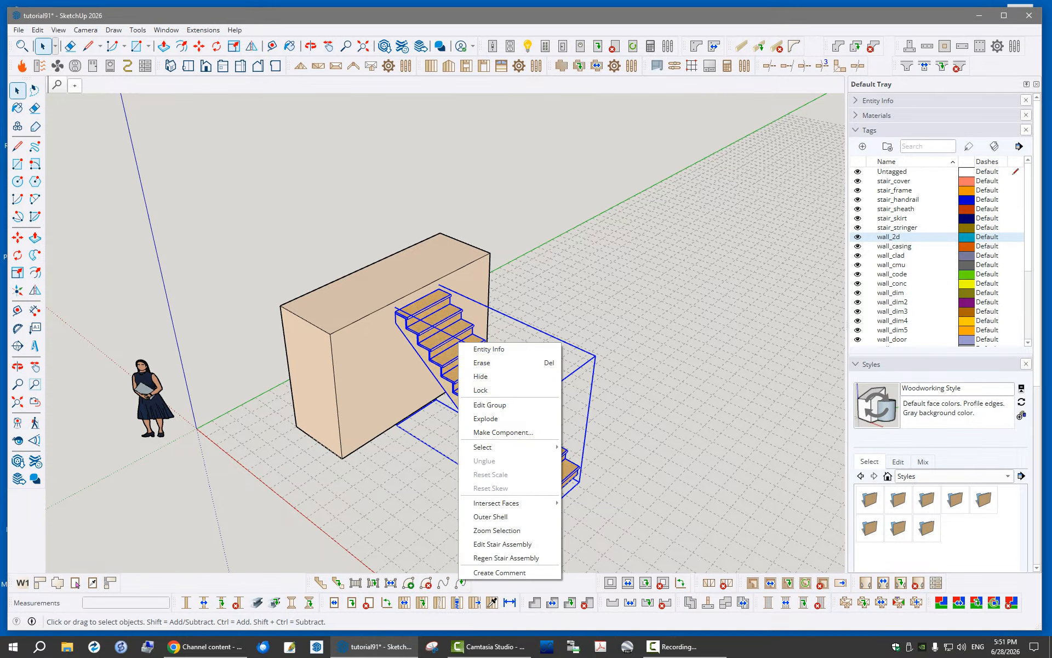
{"action": "left_click", "coordinate": [502, 543]}
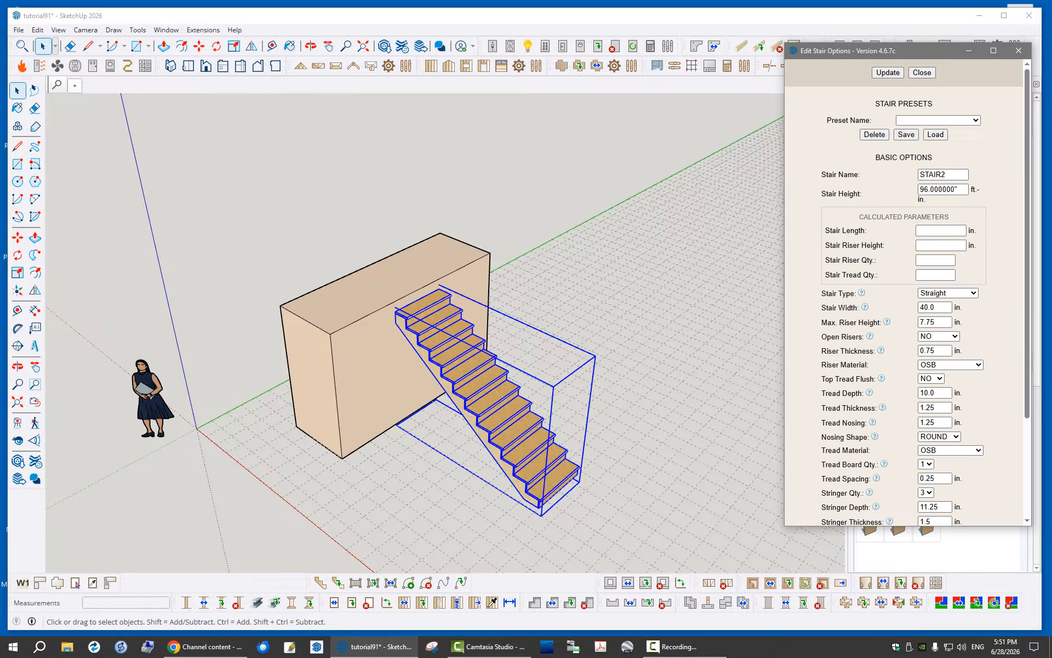
{"action": "middle_click_drag", "start_coordinate": [493, 351], "coordinate": [428, 359]}
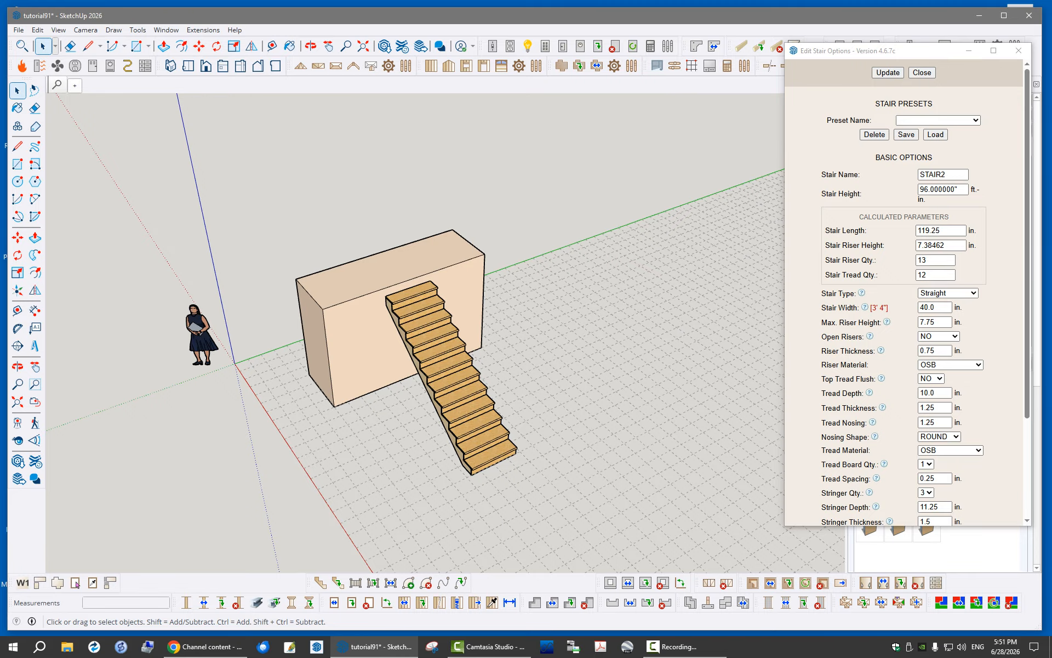
{"action": "left_click_drag", "start_coordinate": [924, 50], "coordinate": [919, 43]}
{"action": "left_click", "coordinate": [941, 285]}
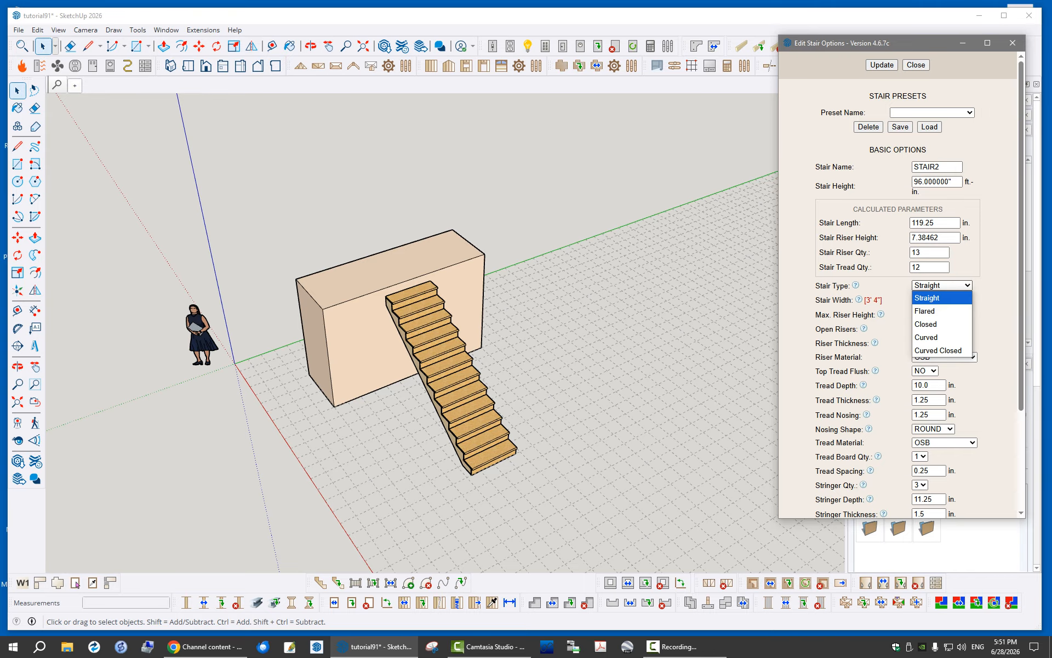
{"action": "left_click", "coordinate": [941, 337]}
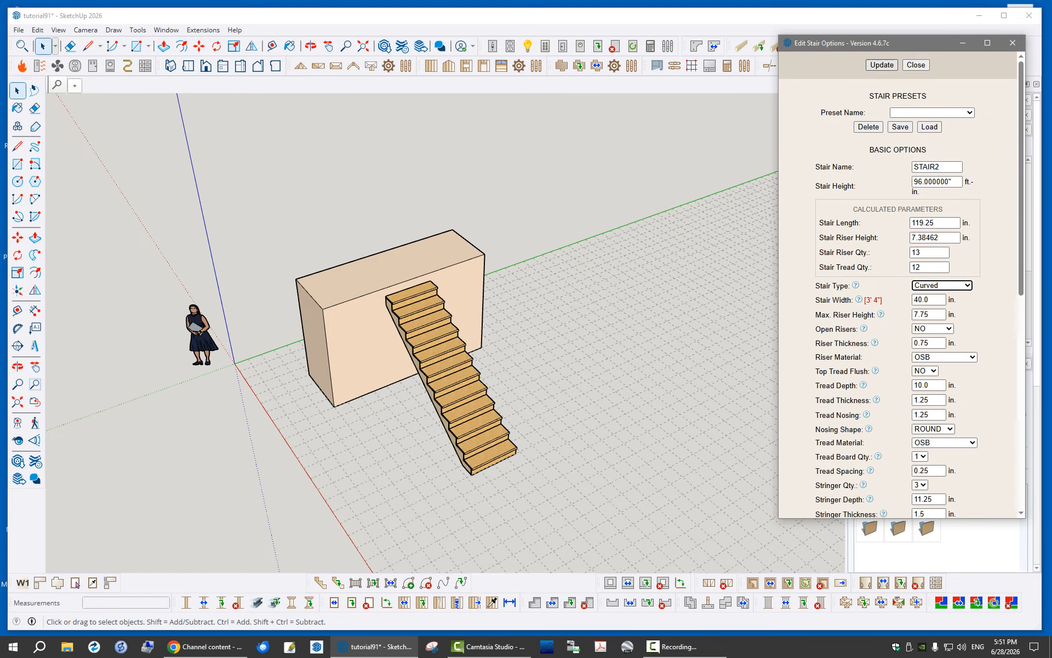
{"action": "left_click", "coordinate": [882, 65]}
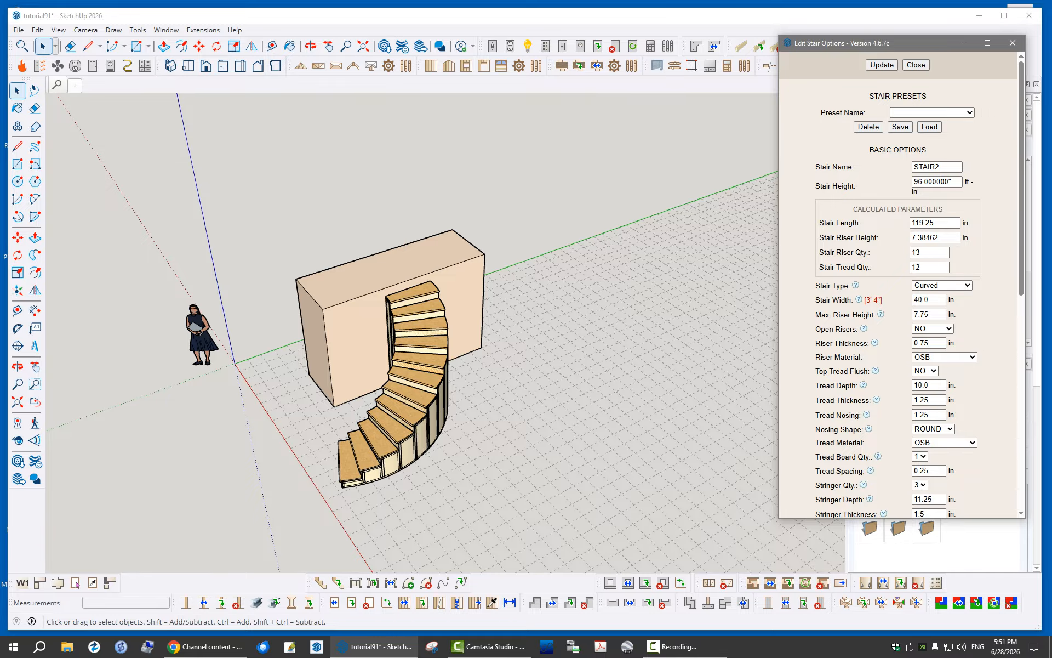
{"action": "left_click", "coordinate": [1013, 43]}
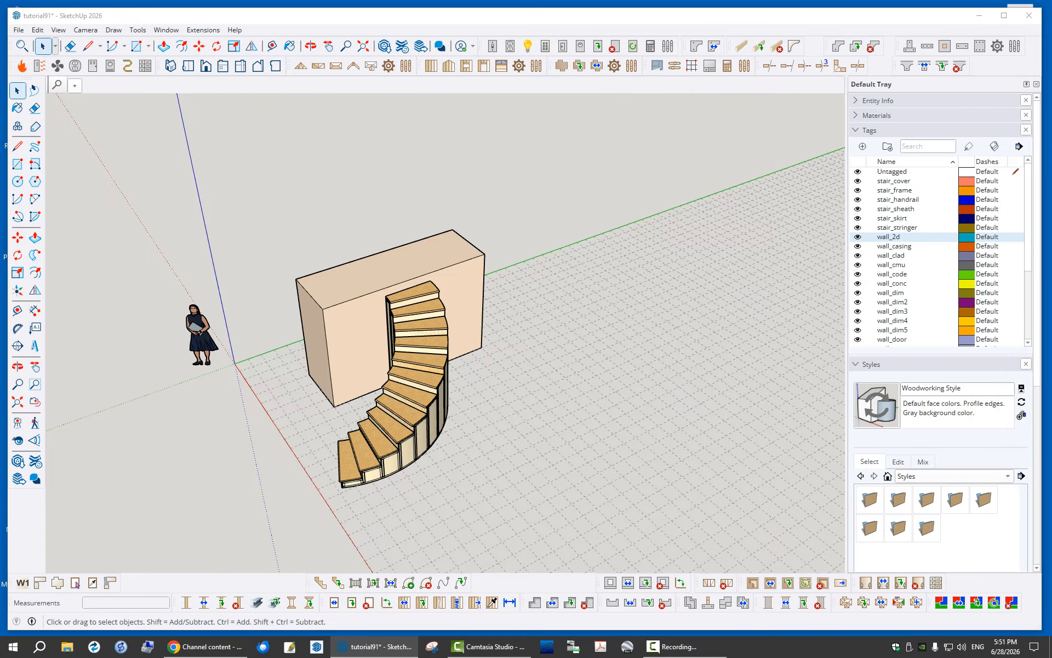
Hide the wall_2d geometry to expose the wall framing beneath the curved staircase
{"action": "scroll", "coordinate": [393, 408], "scroll_direction": "up", "scroll_amount": 2}
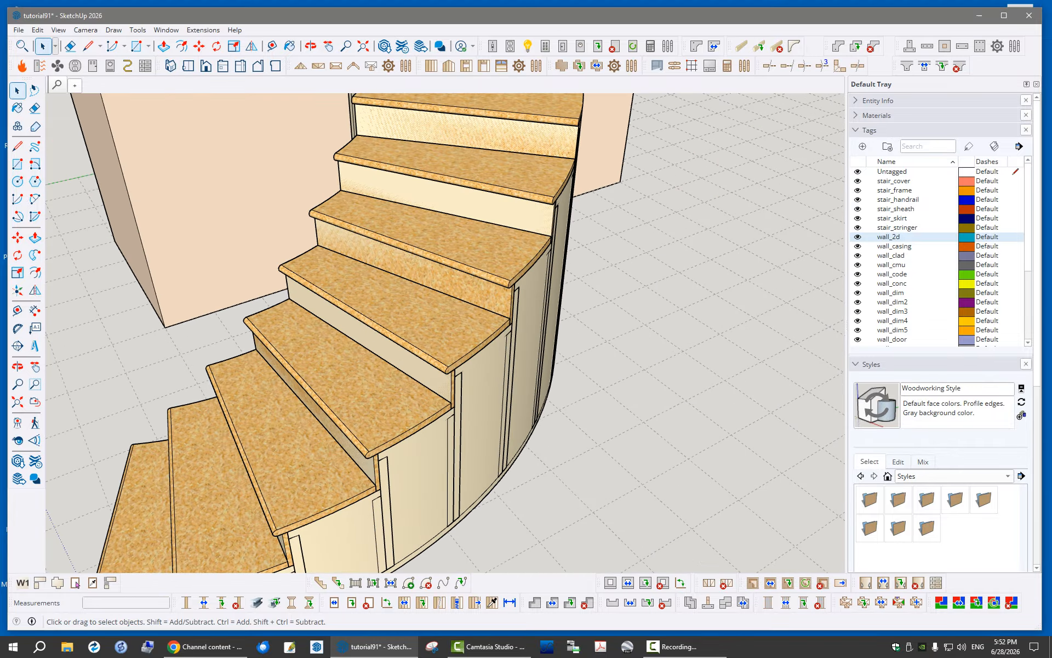
{"action": "key", "text": "o"}
{"action": "key", "text": "space"}
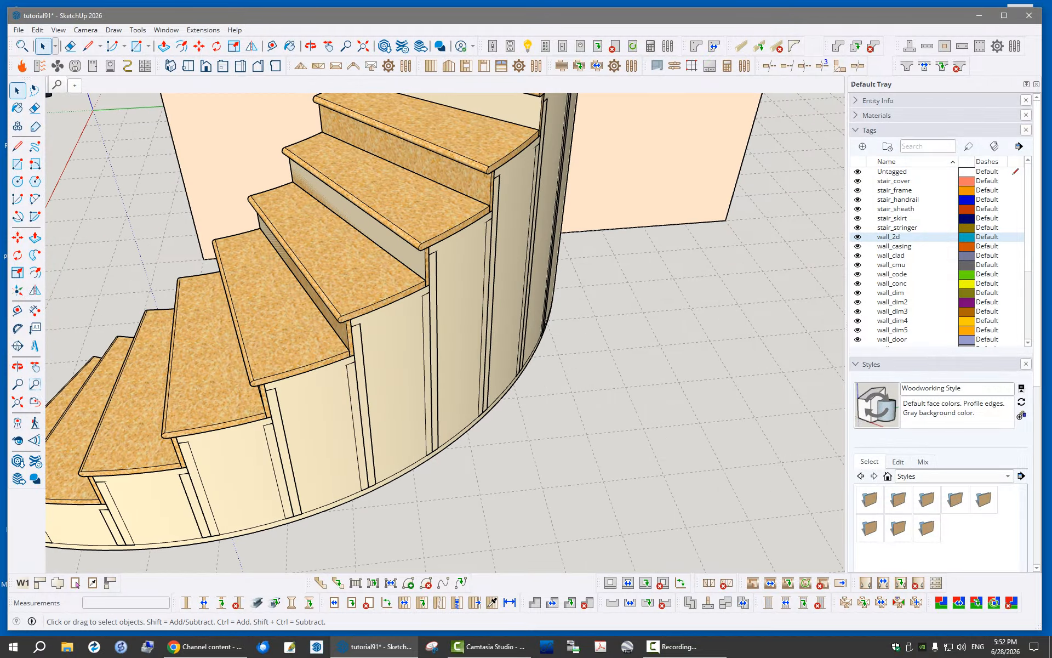
{"action": "scroll", "coordinate": [398, 429], "scroll_direction": "down", "scroll_amount": 2}
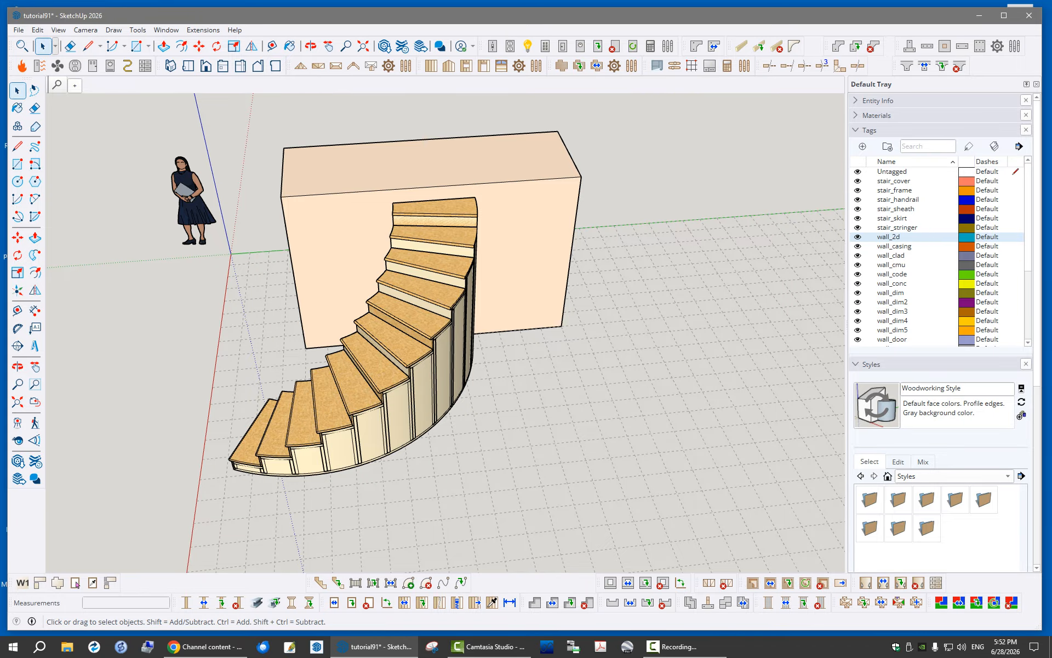
{"action": "middle_click_drag", "start_coordinate": [445, 351], "coordinate": [417, 307]}
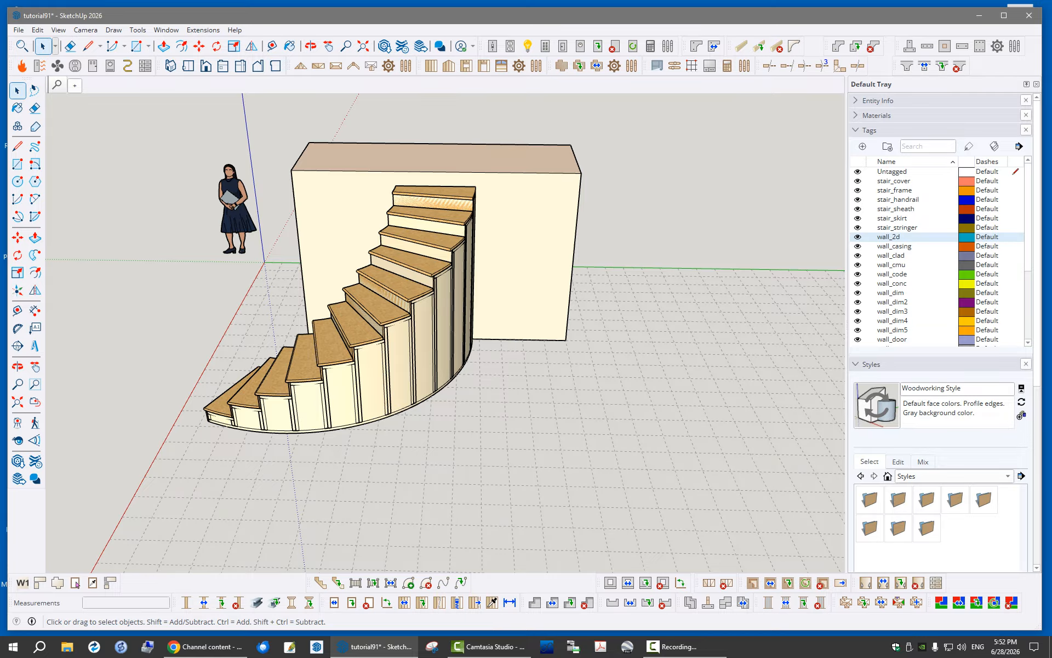
{"action": "scroll", "coordinate": [383, 320], "scroll_direction": "up", "scroll_amount": 2}
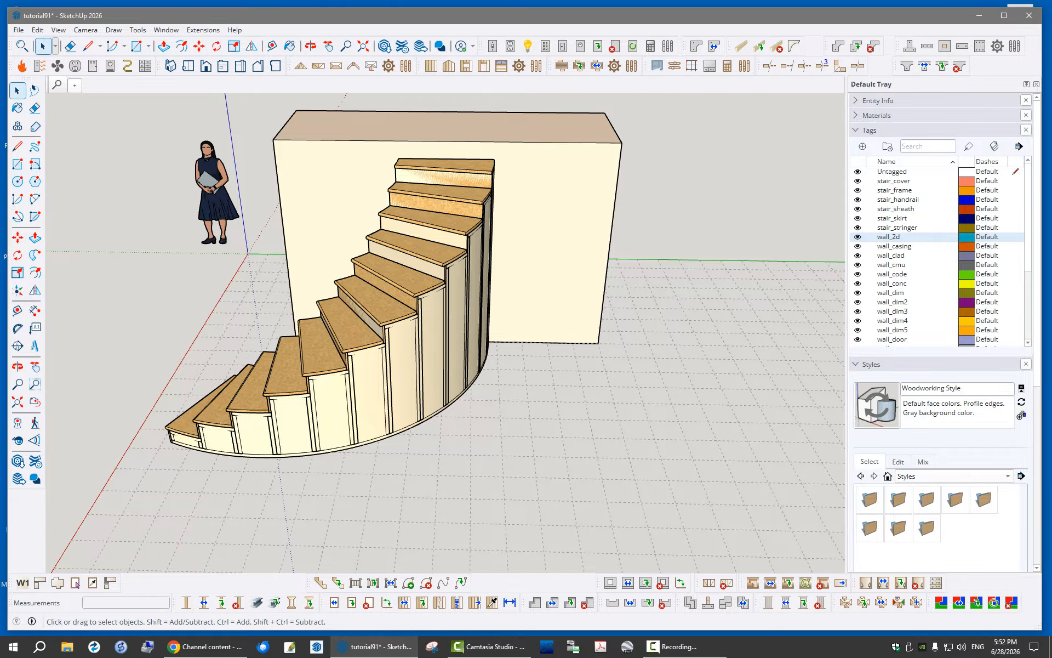
{"action": "left_click", "coordinate": [76, 584]}
Examine the exposed wall framing beneath the curved treads from several angles
{"action": "scroll", "coordinate": [423, 258], "scroll_direction": "up", "scroll_amount": 4}
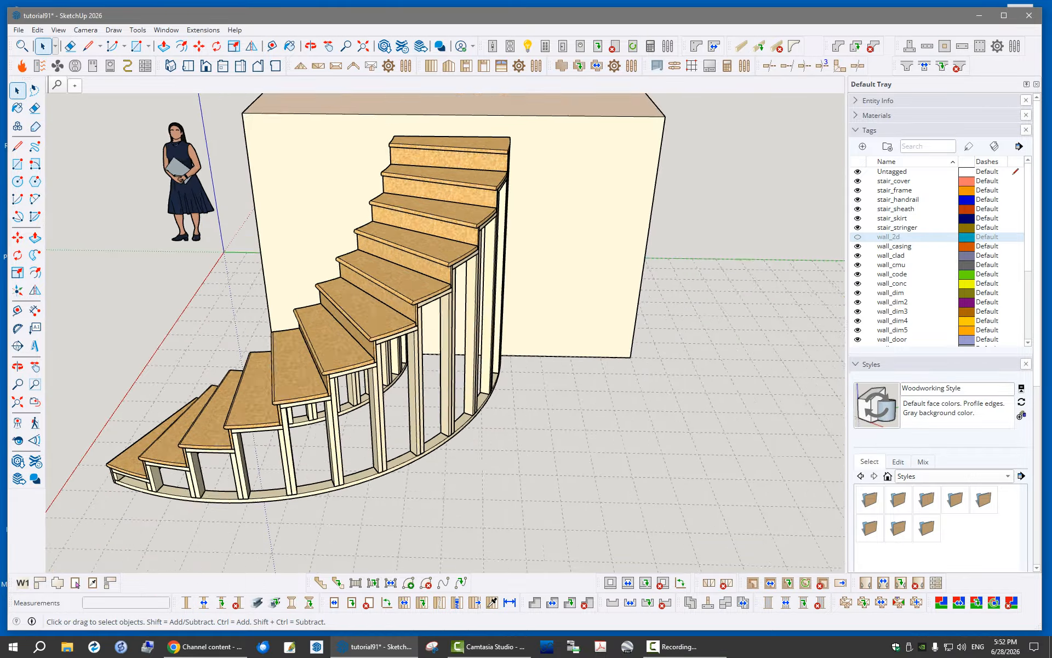
{"action": "middle_click_drag", "start_coordinate": [424, 258], "coordinate": [351, 291]}
{"action": "scroll", "coordinate": [450, 305], "scroll_direction": "down", "scroll_amount": 3}
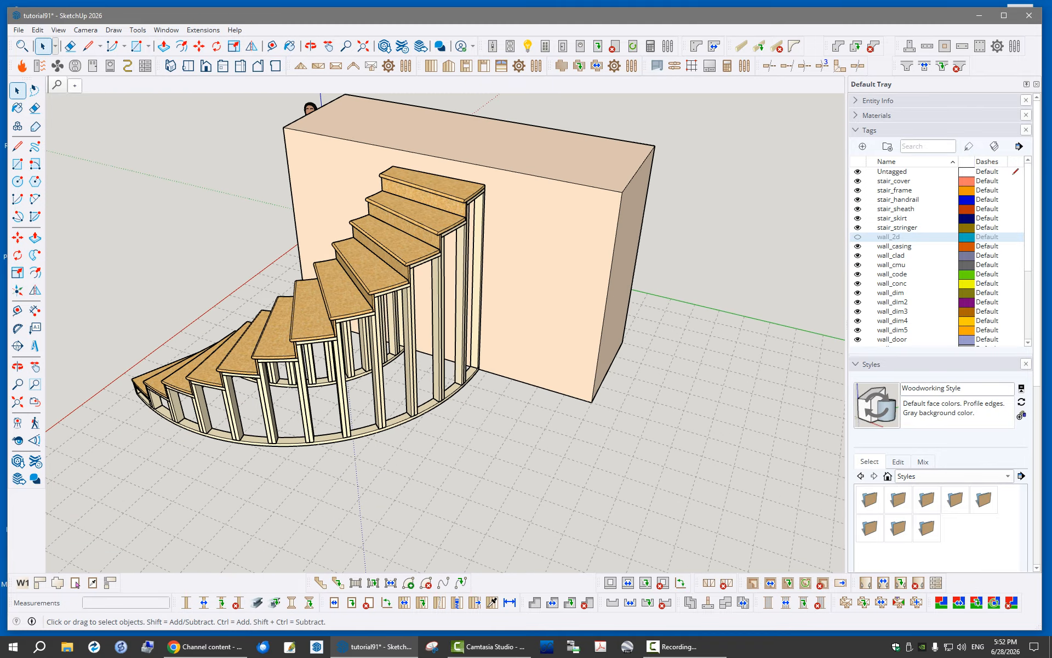
{"action": "middle_click_drag", "start_coordinate": [76, 584], "coordinate": [76, 584]}
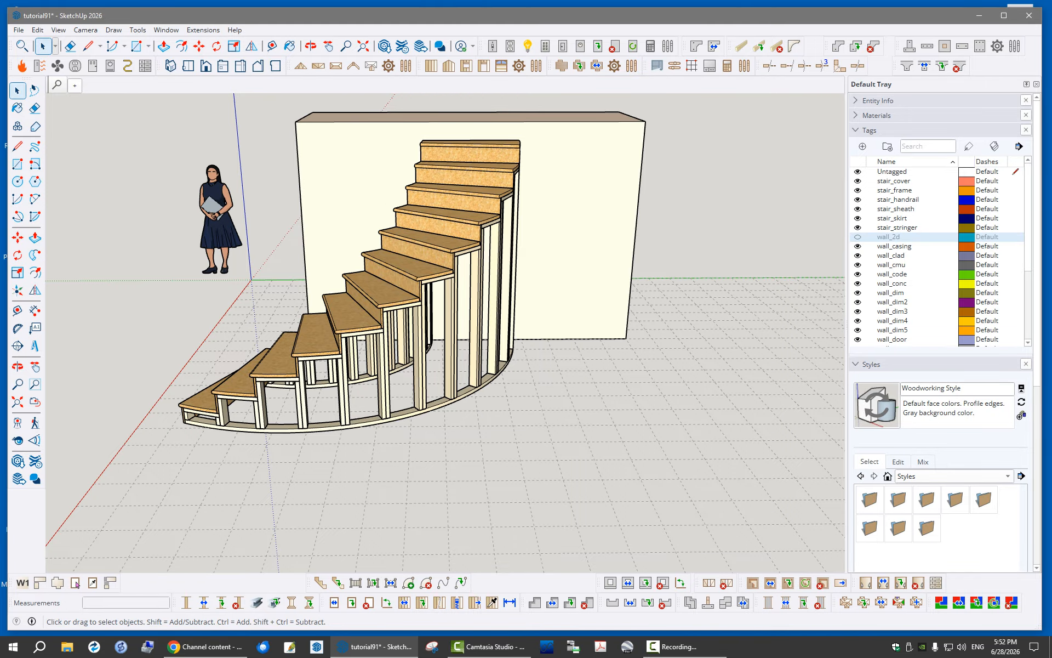
{"action": "scroll", "coordinate": [481, 193], "scroll_direction": "up", "scroll_amount": 3}
{"action": "middle_click_drag", "start_coordinate": [76, 585], "coordinate": [77, 584]}
{"action": "scroll", "coordinate": [439, 230], "scroll_direction": "down", "scroll_amount": 3}
{"action": "middle_click_drag", "start_coordinate": [445, 333], "coordinate": [466, 326]}
{"action": "scroll", "coordinate": [433, 269], "scroll_direction": "down", "scroll_amount": 2}
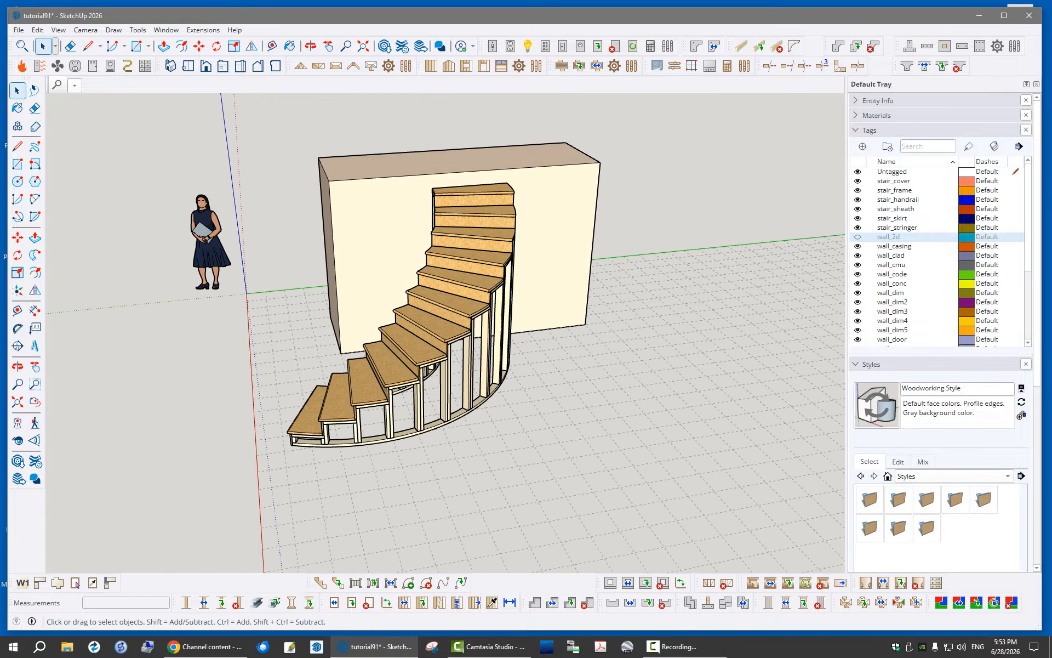
Open the staircase's stair options for editing, keep the Curved type, and bring up the curved stair options
{"action": "left_click", "coordinate": [77, 585]}
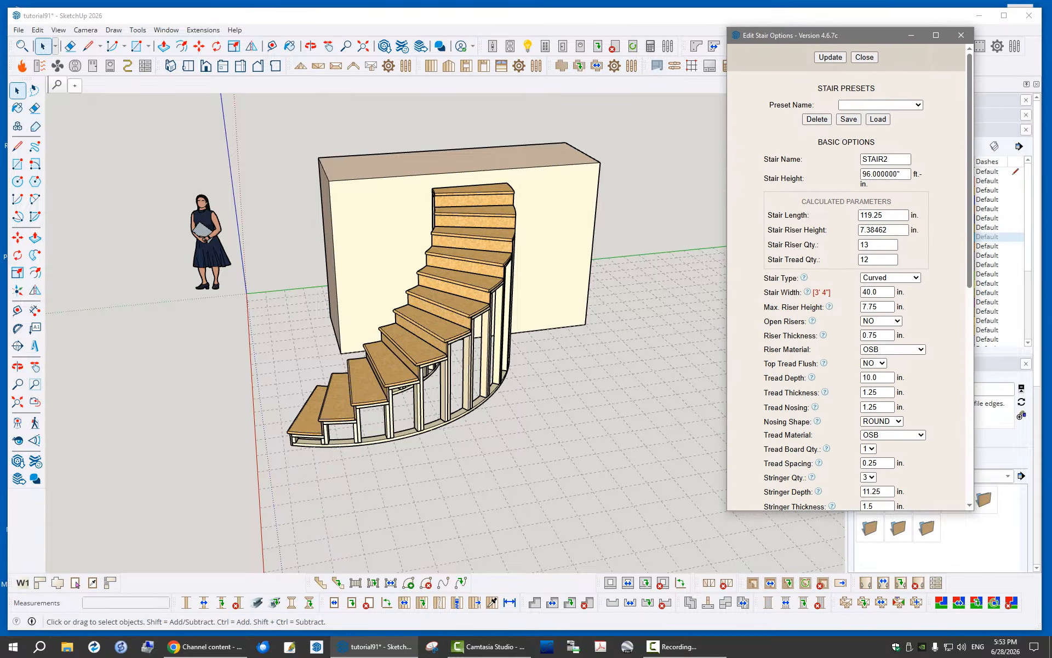
{"action": "left_click_drag", "start_coordinate": [969, 170], "coordinate": [969, 383]}
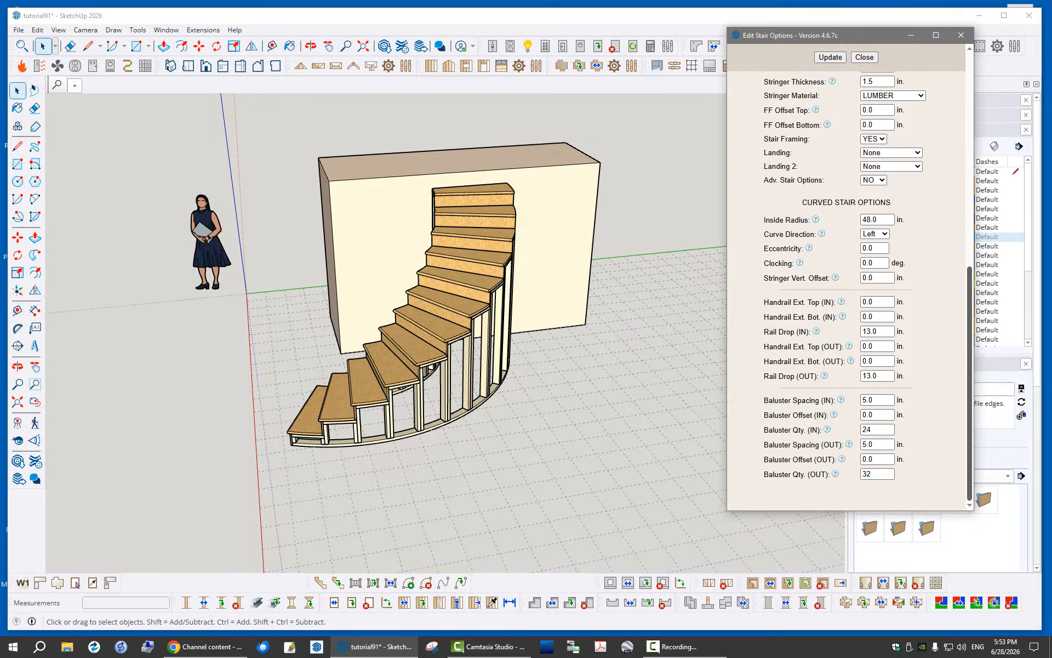
{"action": "scroll", "coordinate": [847, 282], "scroll_direction": "up", "scroll_amount": 10}
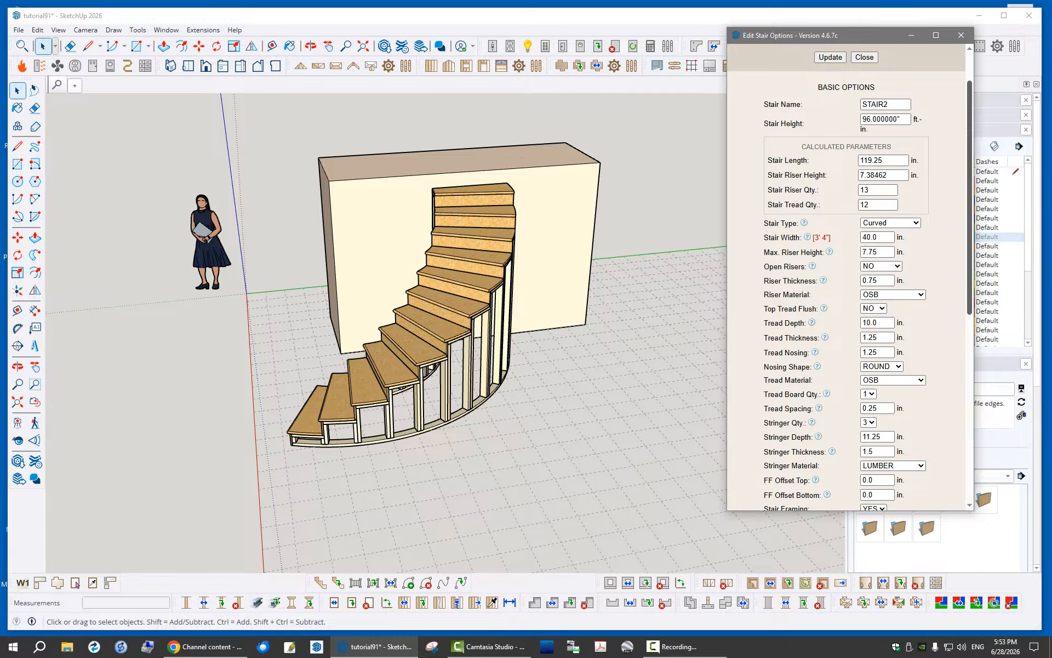
{"action": "scroll", "coordinate": [847, 282], "scroll_direction": "down", "scroll_amount": 1}
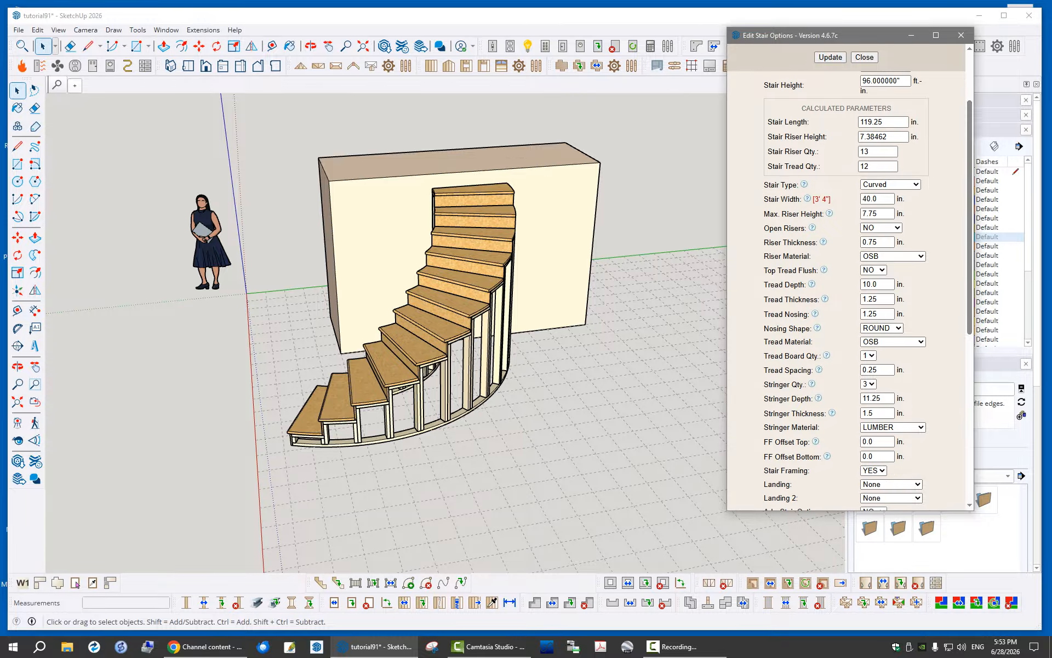
{"action": "left_click", "coordinate": [891, 184]}
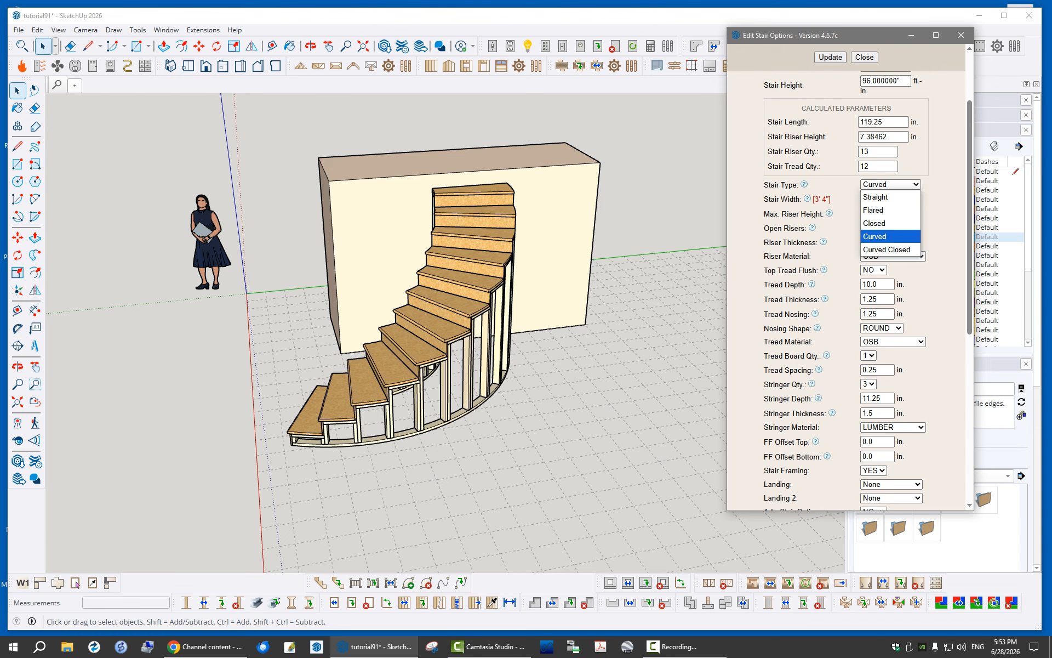
{"action": "left_click", "coordinate": [875, 236]}
{"action": "scroll", "coordinate": [847, 282], "scroll_direction": "down", "scroll_amount": 6}
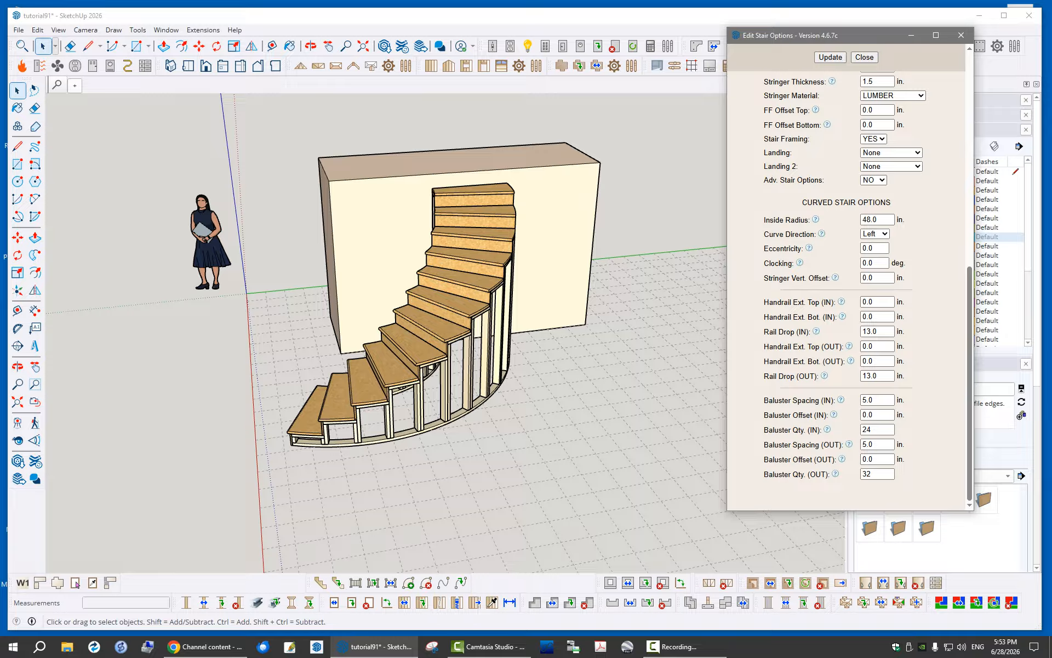
Set the staircase's curve direction to Right and update the model
{"action": "left_click", "coordinate": [874, 233]}
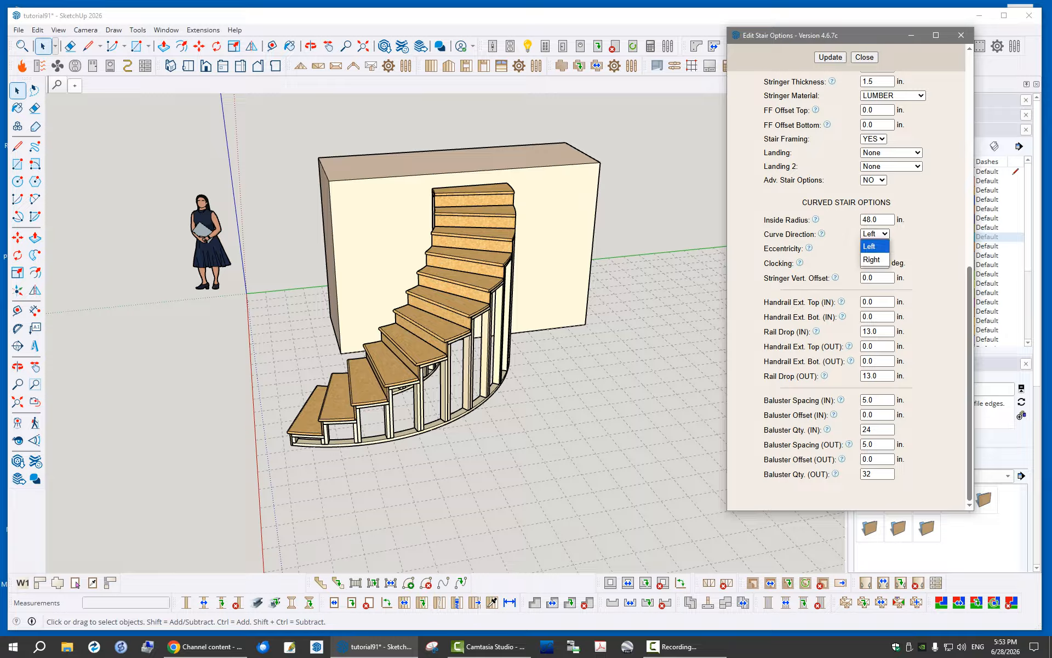
{"action": "left_click", "coordinate": [872, 257]}
{"action": "left_click", "coordinate": [830, 57]}
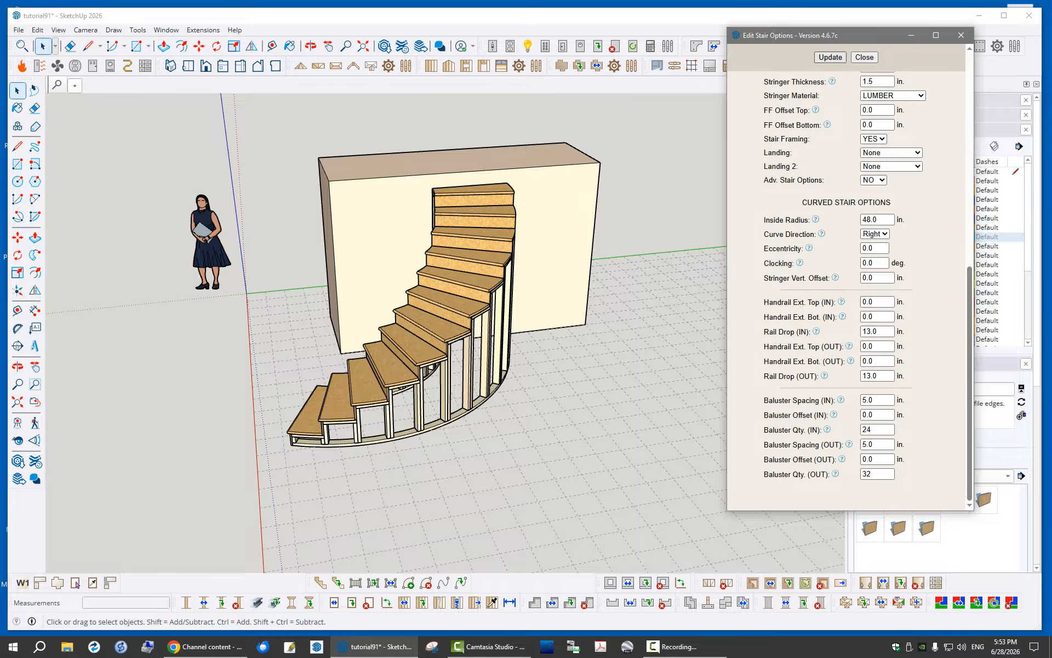
Return the staircase's curve direction to Left and update the model
{"action": "left_click", "coordinate": [875, 233]}
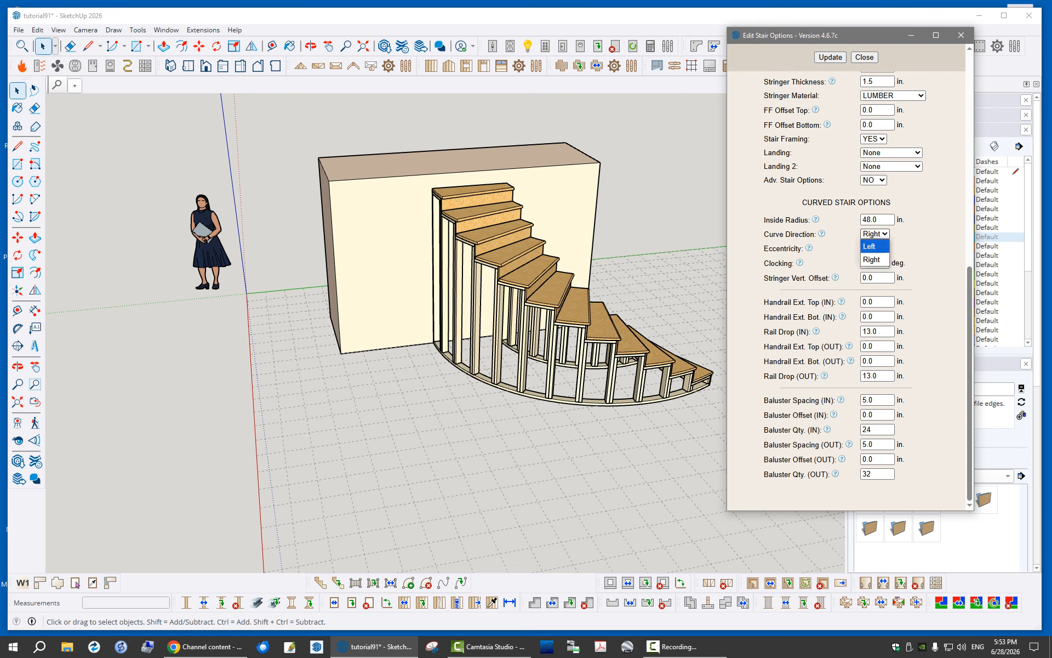
{"action": "left_click", "coordinate": [871, 245]}
{"action": "left_click", "coordinate": [830, 57]}
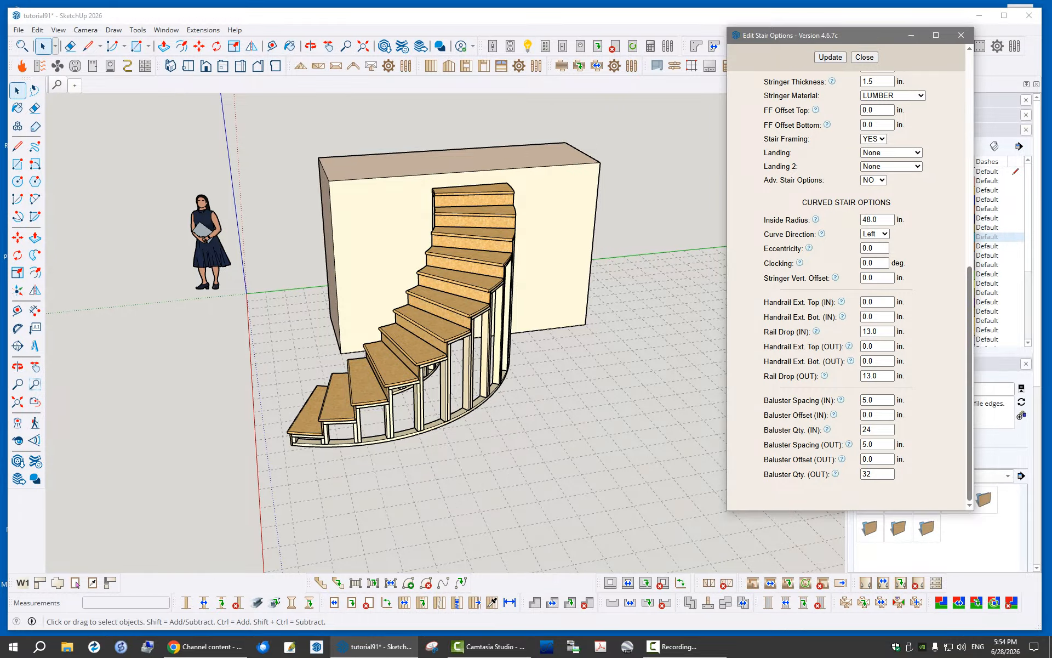
Set Adv. Stair Options to YES for the curved staircase, update it, and bring up the advanced options
{"action": "middle_click_drag", "start_coordinate": [383, 307], "coordinate": [455, 367]}
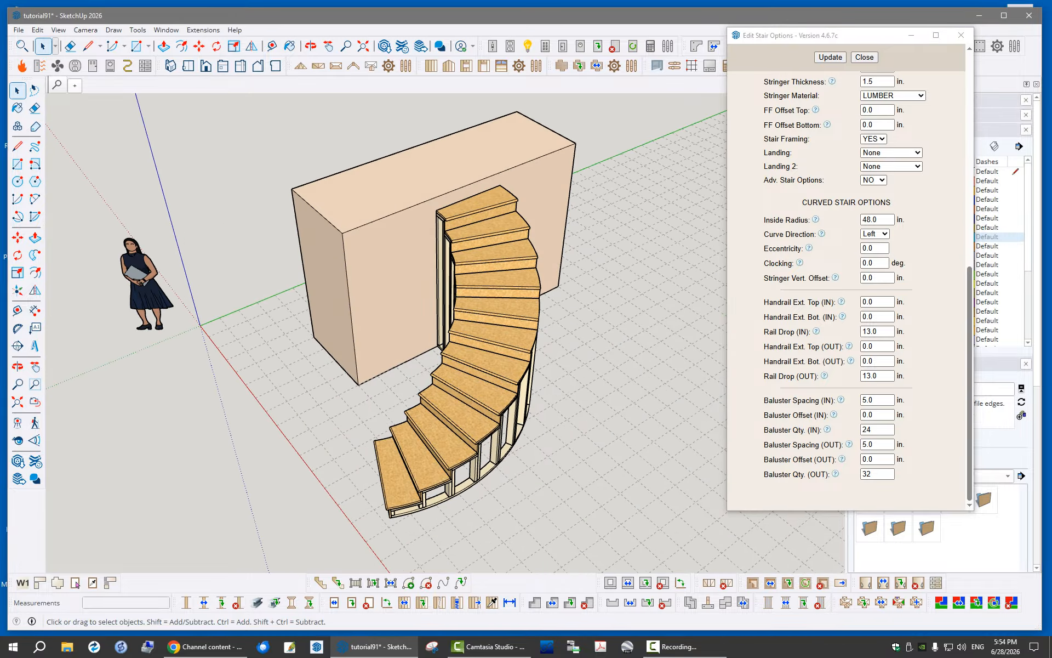
{"action": "left_click", "coordinate": [873, 180]}
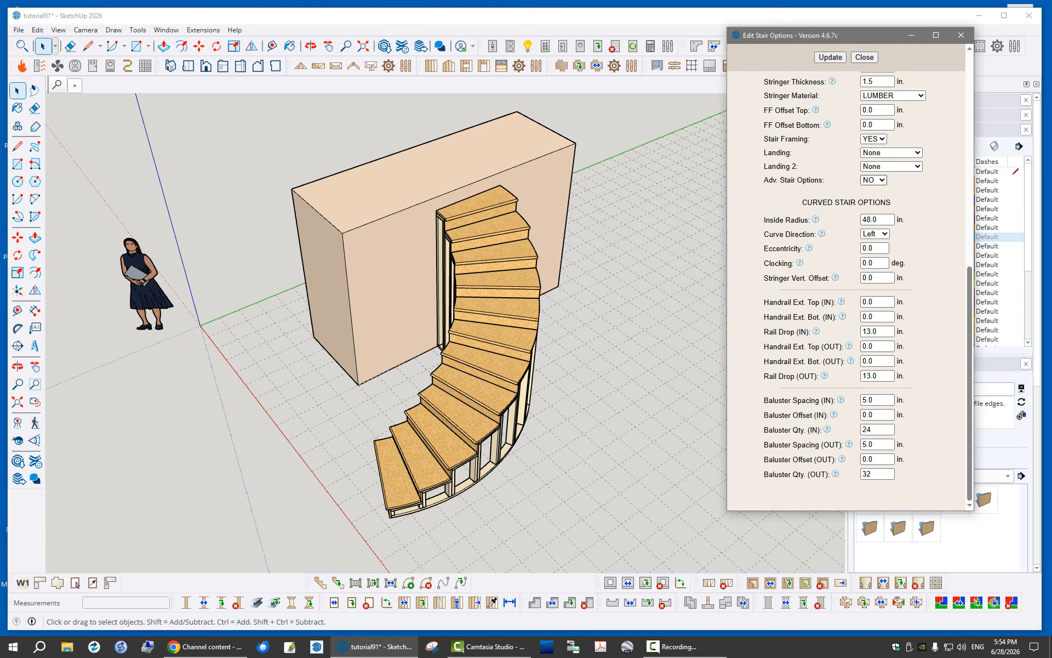
{"action": "left_click", "coordinate": [871, 192]}
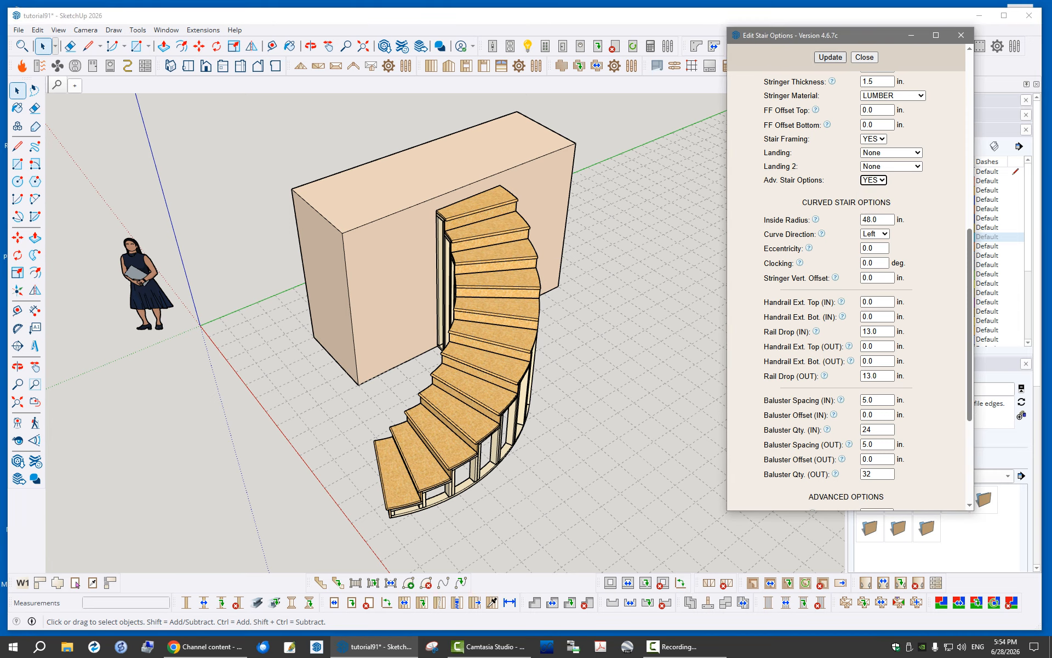
{"action": "left_click", "coordinate": [830, 57]}
{"action": "scroll", "coordinate": [846, 291], "scroll_direction": "down", "scroll_amount": 3}
{"action": "scroll", "coordinate": [846, 274], "scroll_direction": "down", "scroll_amount": 1}
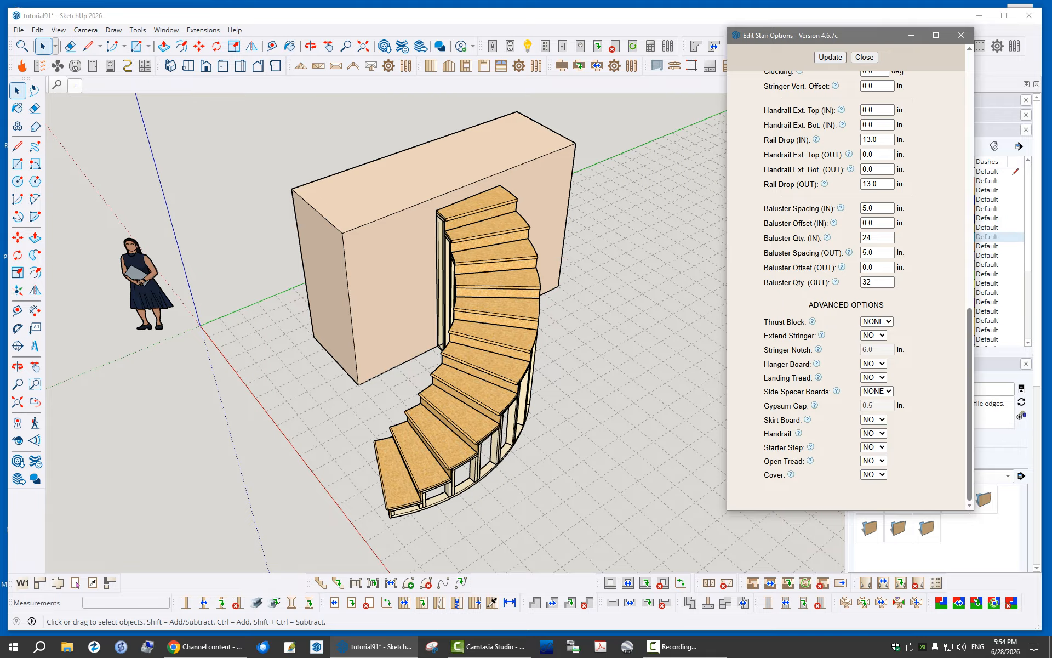
Set Open Tread to YES with both sides open and update the curved staircase
{"action": "left_click", "coordinate": [874, 461]}
{"action": "left_click", "coordinate": [872, 473]}
{"action": "scroll", "coordinate": [871, 473], "scroll_direction": "down", "scroll_amount": 1}
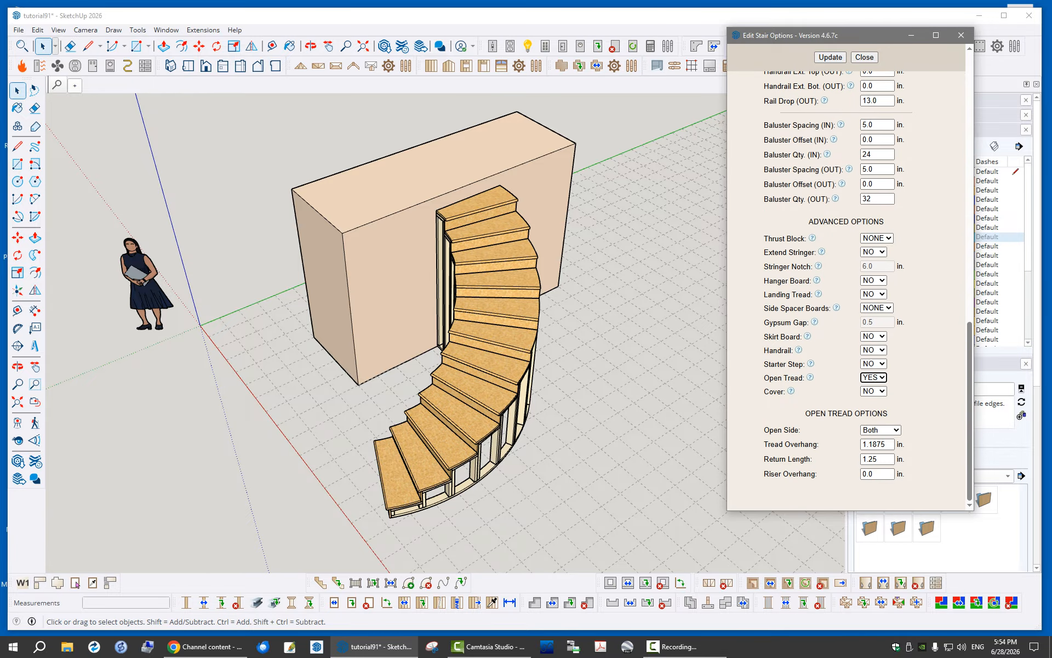
{"action": "left_click", "coordinate": [831, 57]}
{"action": "scroll", "coordinate": [520, 329], "scroll_direction": "up", "scroll_amount": 5}
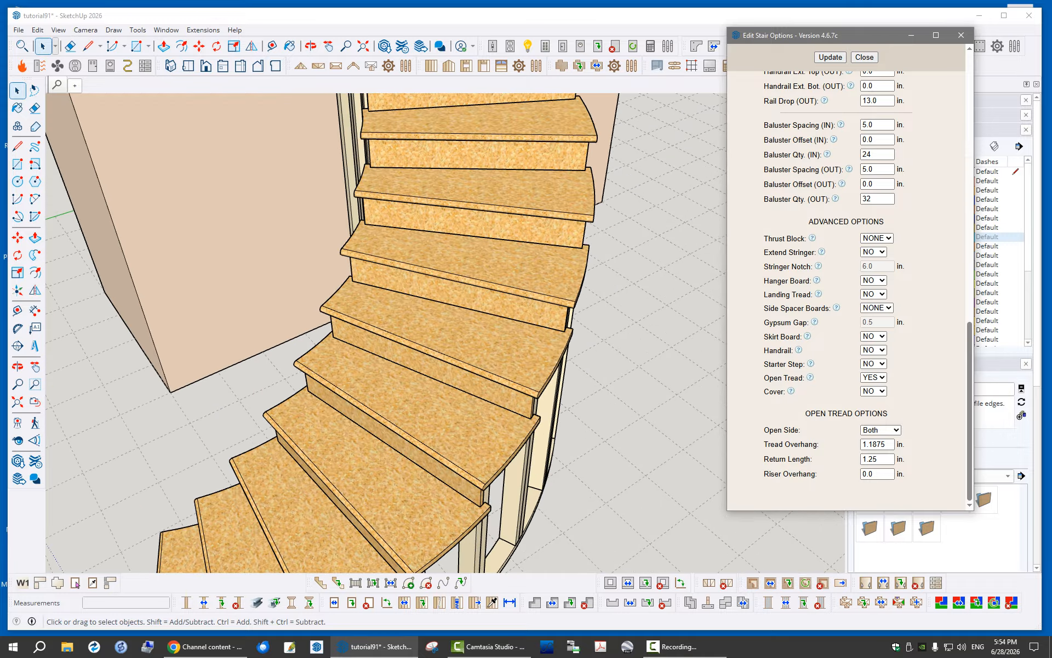
Set the open tread's Open Side to Left and update the curved staircase
{"action": "middle_click_drag", "start_coordinate": [521, 329], "coordinate": [438, 285]}
{"action": "middle_click_drag", "start_coordinate": [349, 314], "coordinate": [367, 346]}
{"action": "middle_click_drag", "start_coordinate": [472, 329], "coordinate": [587, 356]}
{"action": "scroll", "coordinate": [482, 345], "scroll_direction": "down", "scroll_amount": 4}
{"action": "key", "text": "space"}
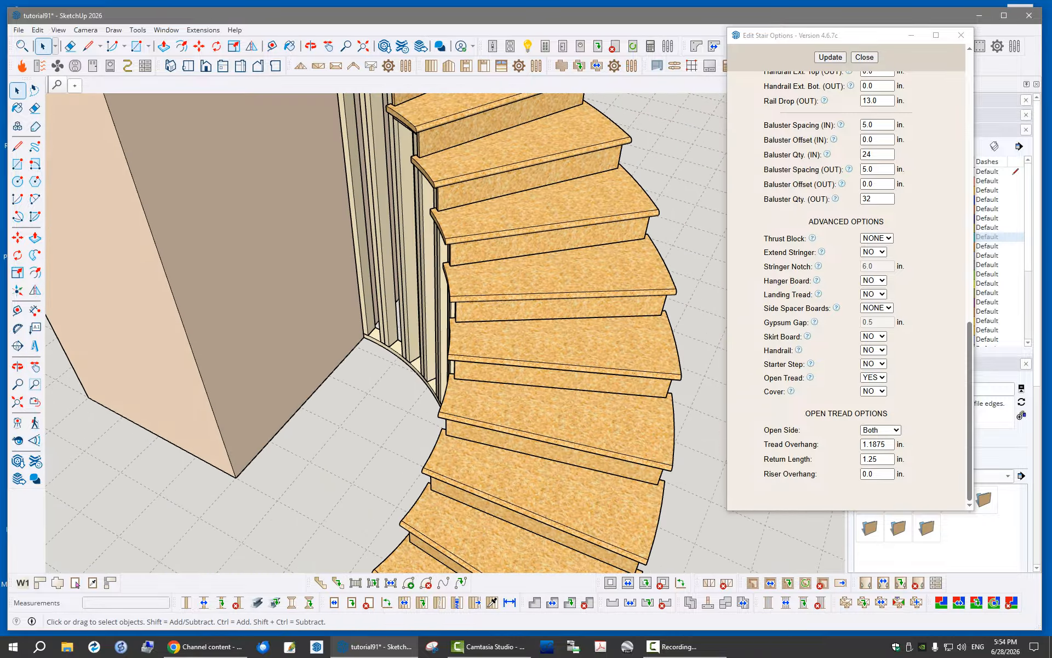
{"action": "left_click", "coordinate": [880, 430]}
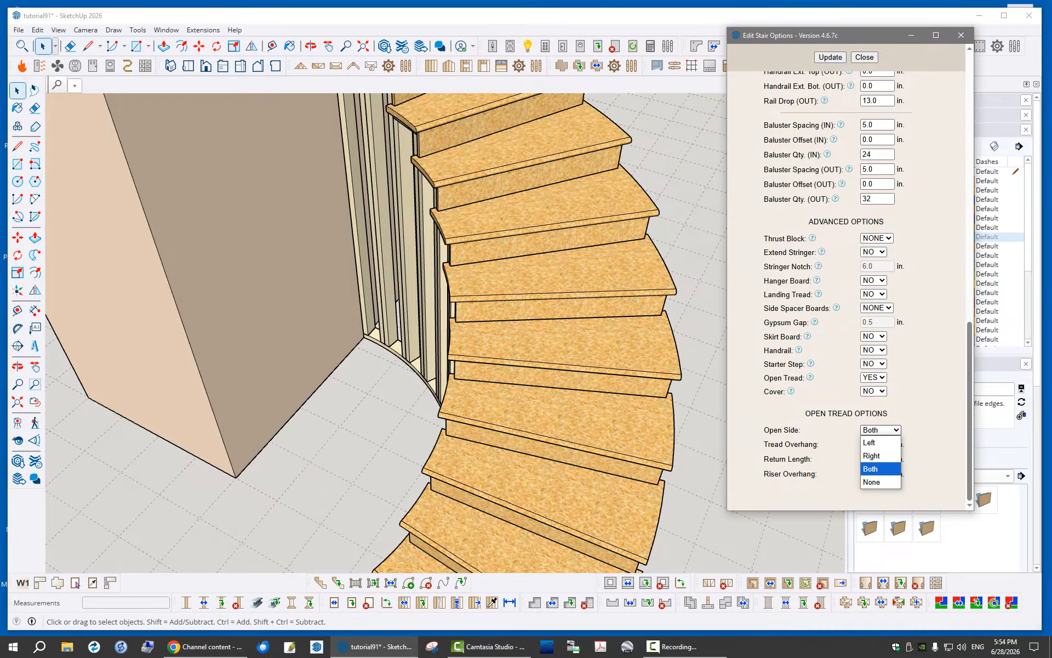
{"action": "left_click", "coordinate": [875, 443]}
{"action": "left_click", "coordinate": [829, 57]}
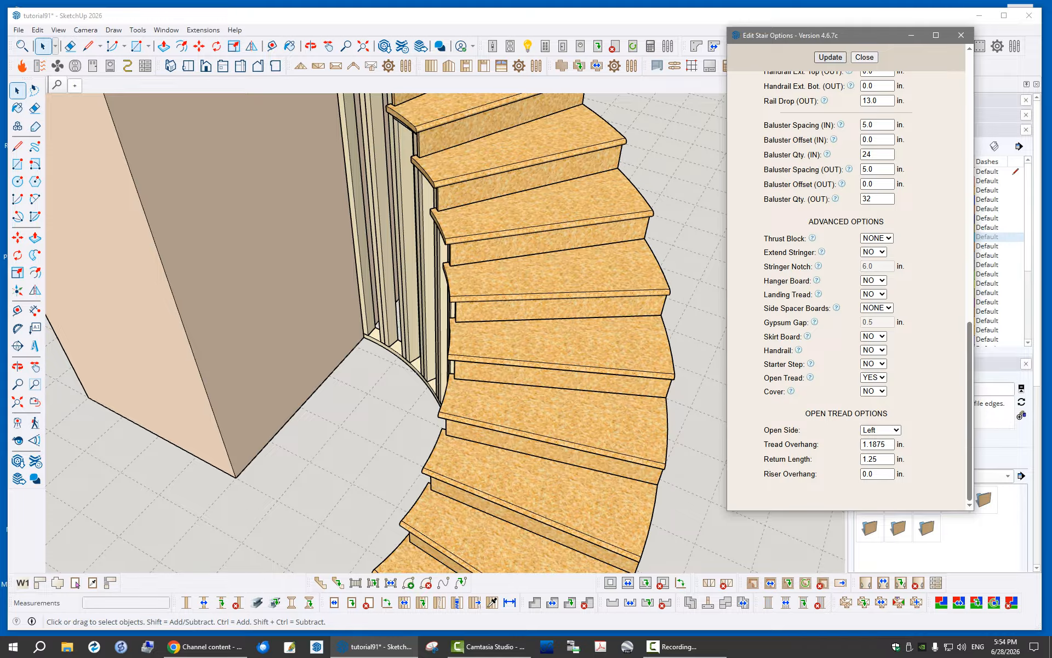
Inspect the treads on both sides of the staircase, return Open Side to Both and update the model
{"action": "middle_click_drag", "start_coordinate": [603, 307], "coordinate": [285, 274]}
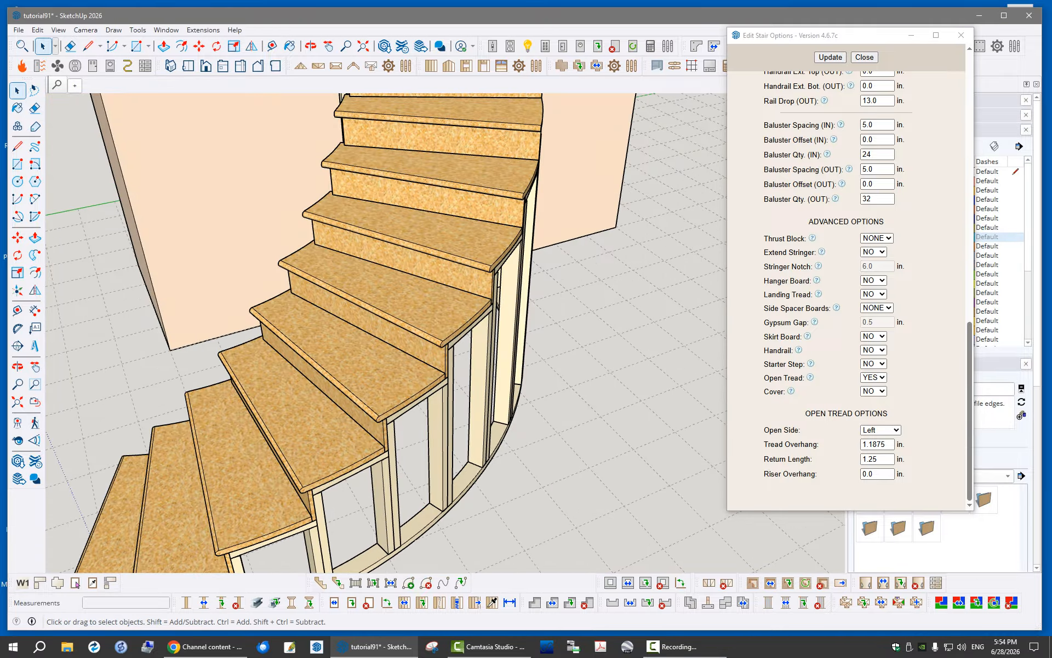
{"action": "middle_click_drag", "start_coordinate": [316, 383], "coordinate": [494, 373]}
{"action": "middle_click_drag", "start_coordinate": [417, 372], "coordinate": [493, 373]}
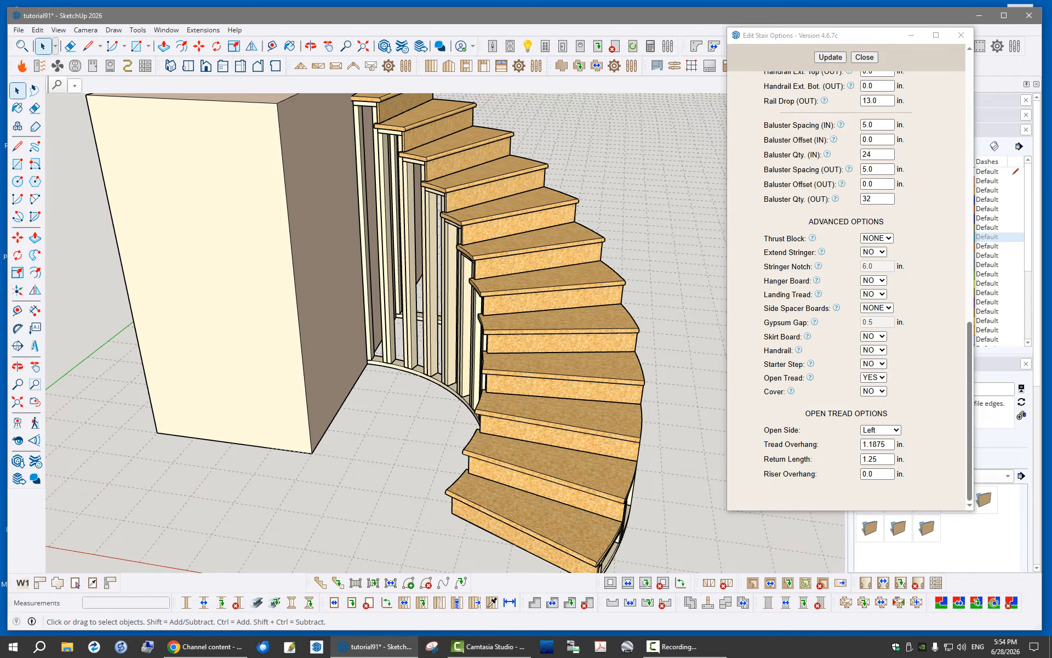
{"action": "middle_click_drag", "start_coordinate": [76, 585], "coordinate": [76, 584]}
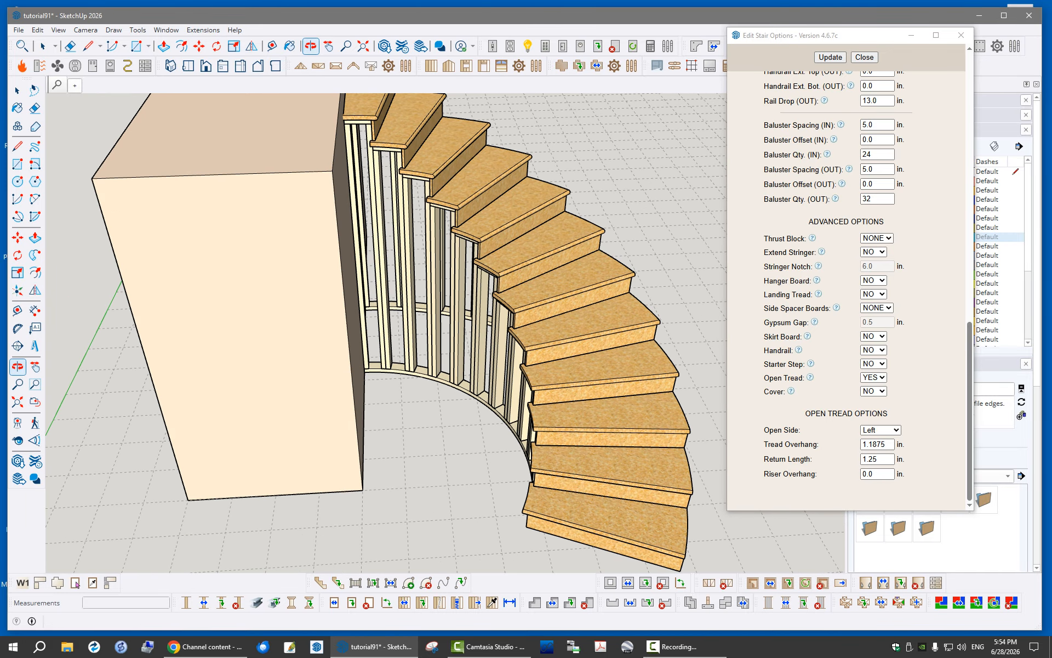
{"action": "key", "text": "space"}
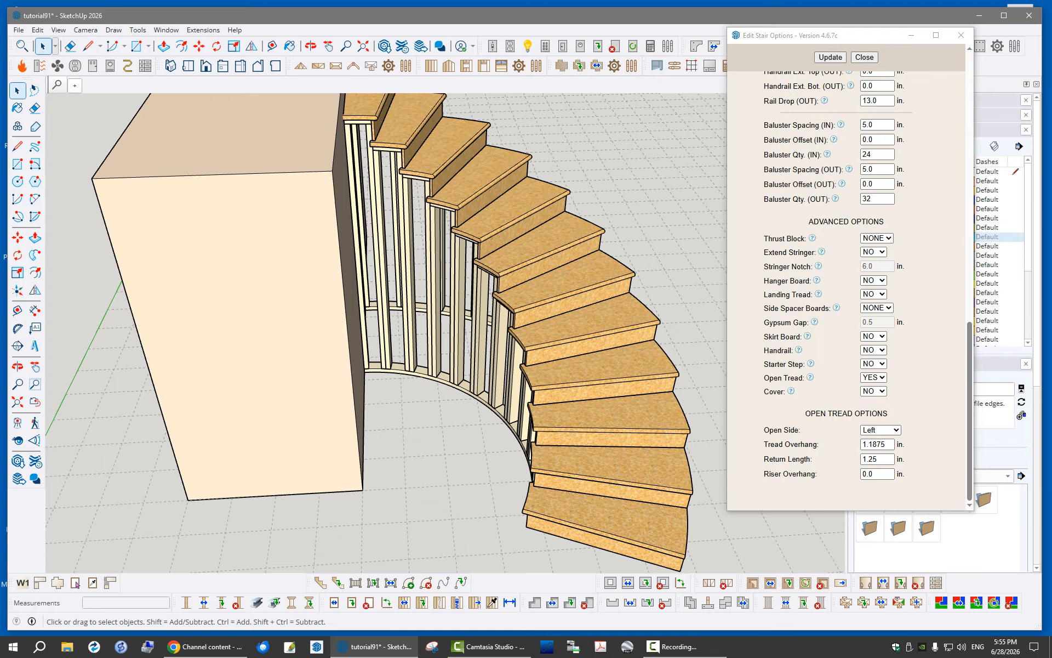
{"action": "middle_click_drag", "start_coordinate": [416, 340], "coordinate": [317, 307]}
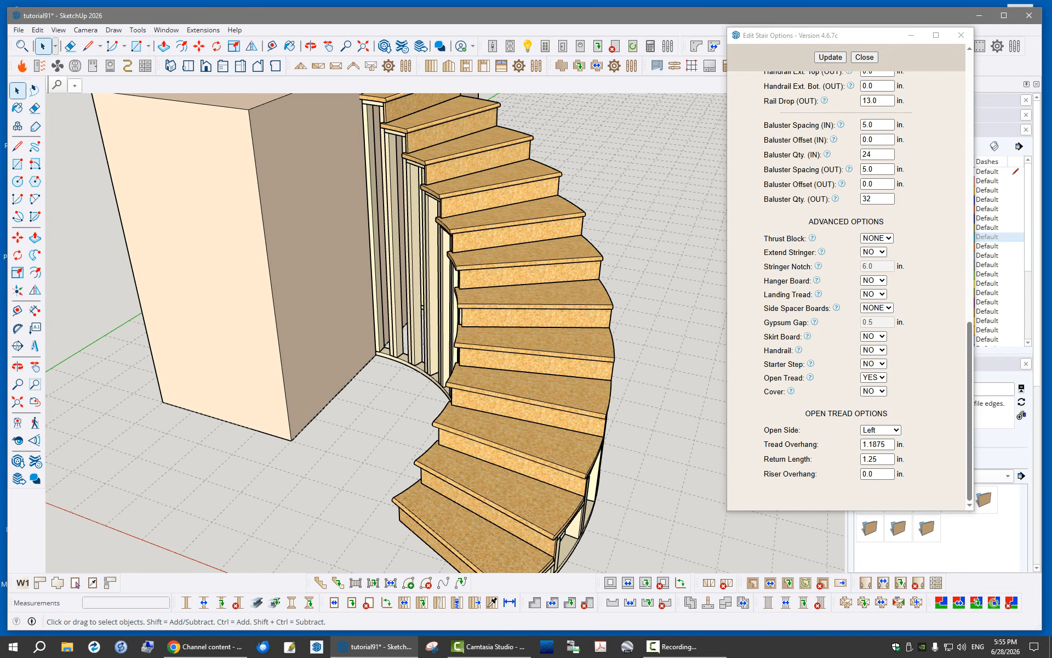
{"action": "left_click", "coordinate": [880, 430]}
{"action": "left_click", "coordinate": [880, 468]}
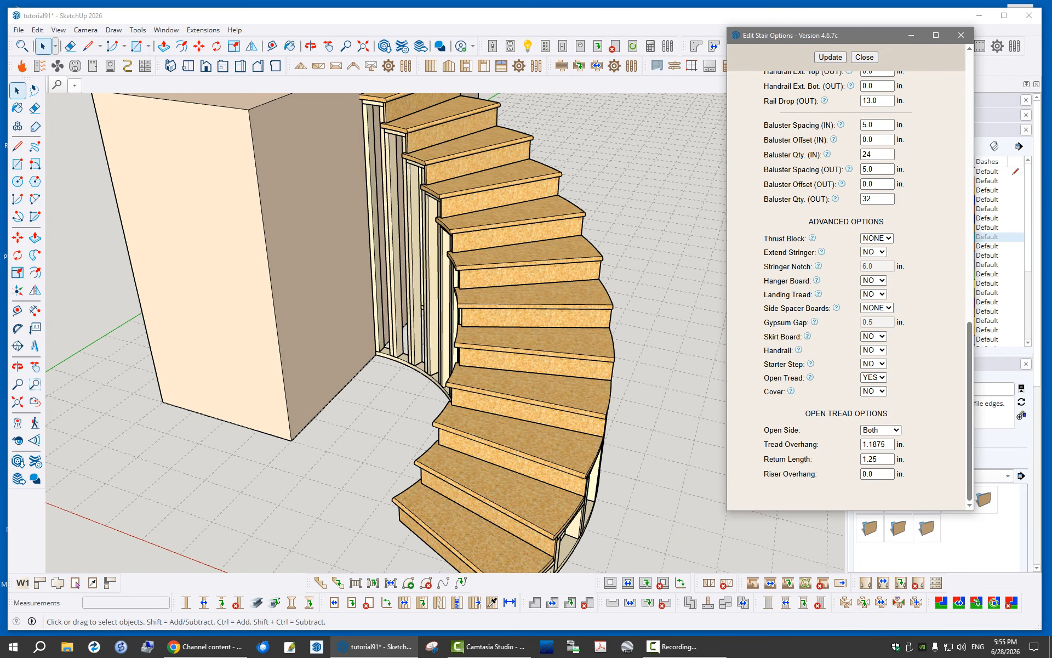
{"action": "left_click", "coordinate": [831, 57]}
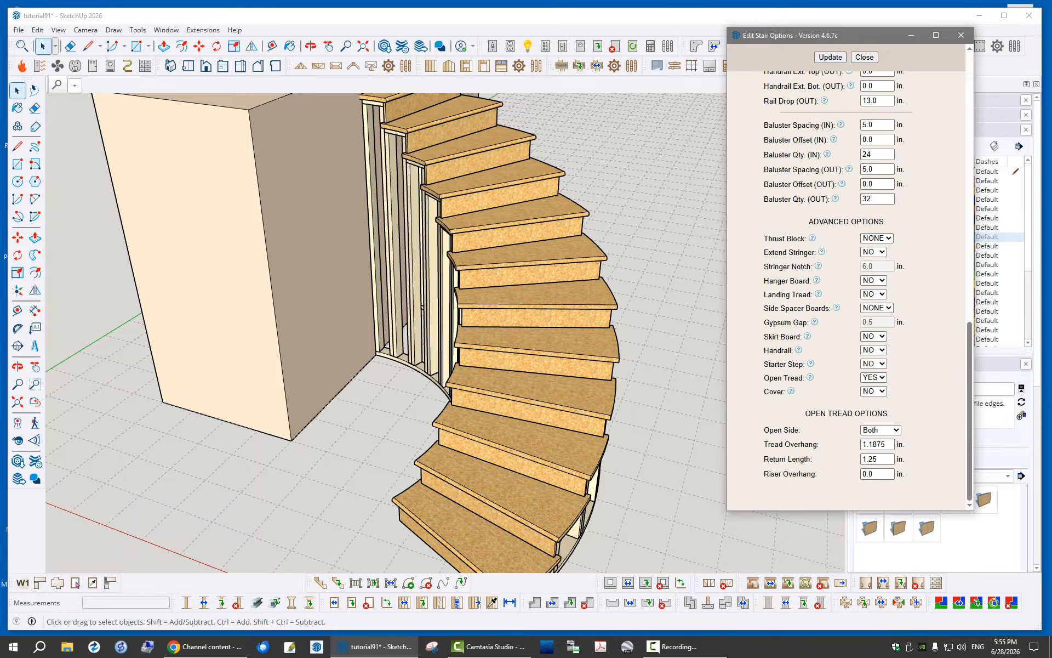
Set Cover to YES with a Cover Inset of 6 in. and update the curved staircase
{"action": "left_click", "coordinate": [874, 391]}
{"action": "left_click", "coordinate": [872, 403]}
{"action": "scroll", "coordinate": [847, 285], "scroll_direction": "down", "scroll_amount": 3}
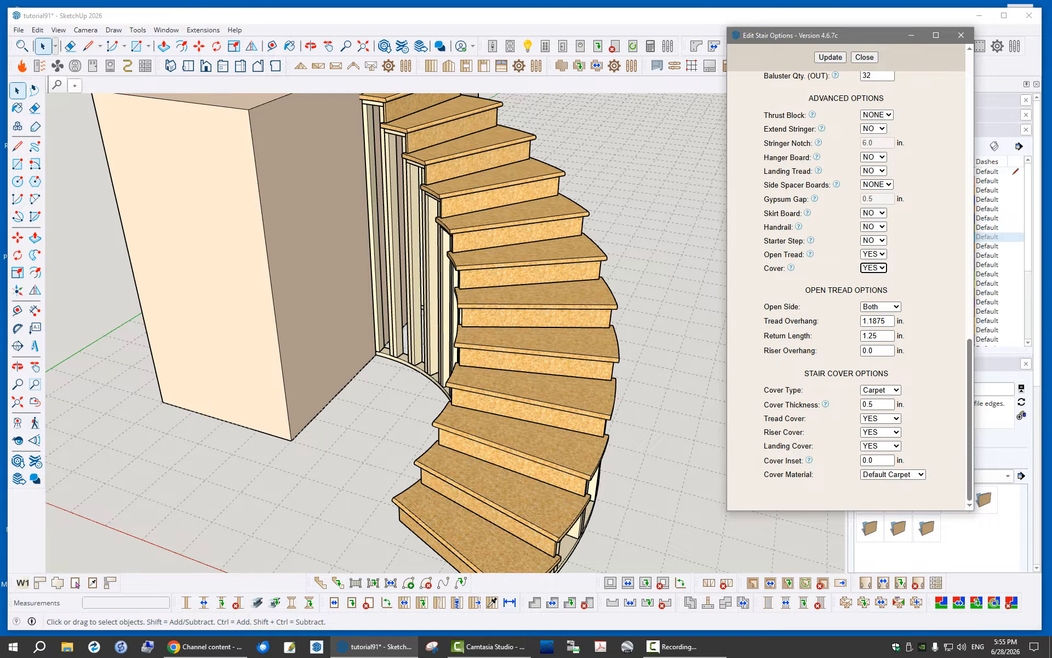
{"action": "double_click", "coordinate": [877, 460]}
{"action": "type", "text": "6"}
{"action": "left_click", "coordinate": [916, 486]}
{"action": "left_click", "coordinate": [830, 57]}
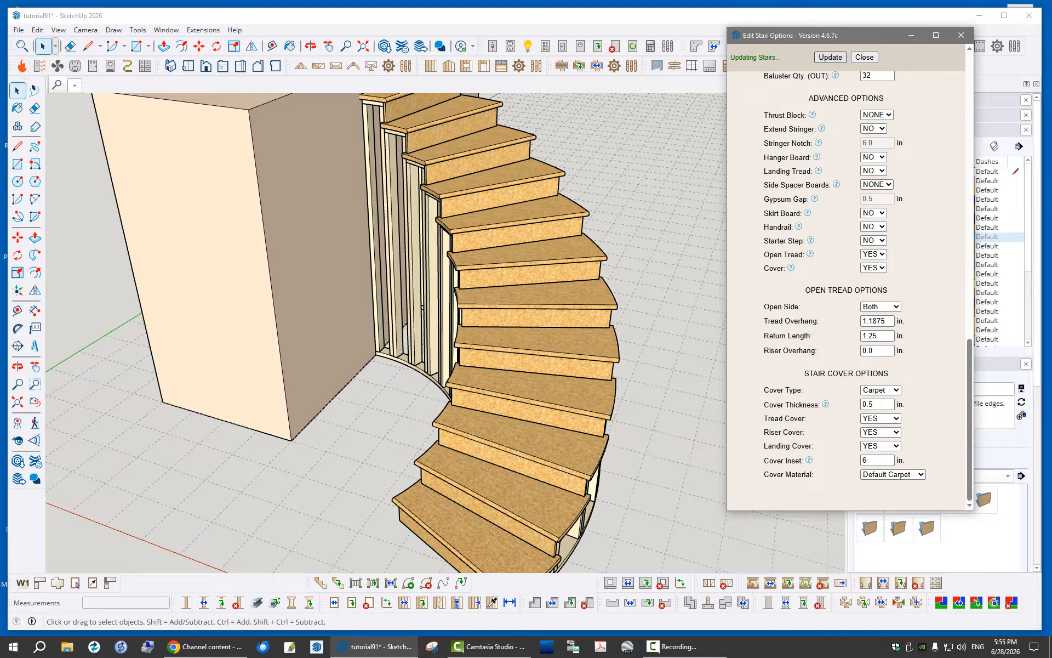
Set Landing Tread to YES for the carpeted staircase and update the model
{"action": "middle_click_drag", "start_coordinate": [482, 307], "coordinate": [461, 350]}
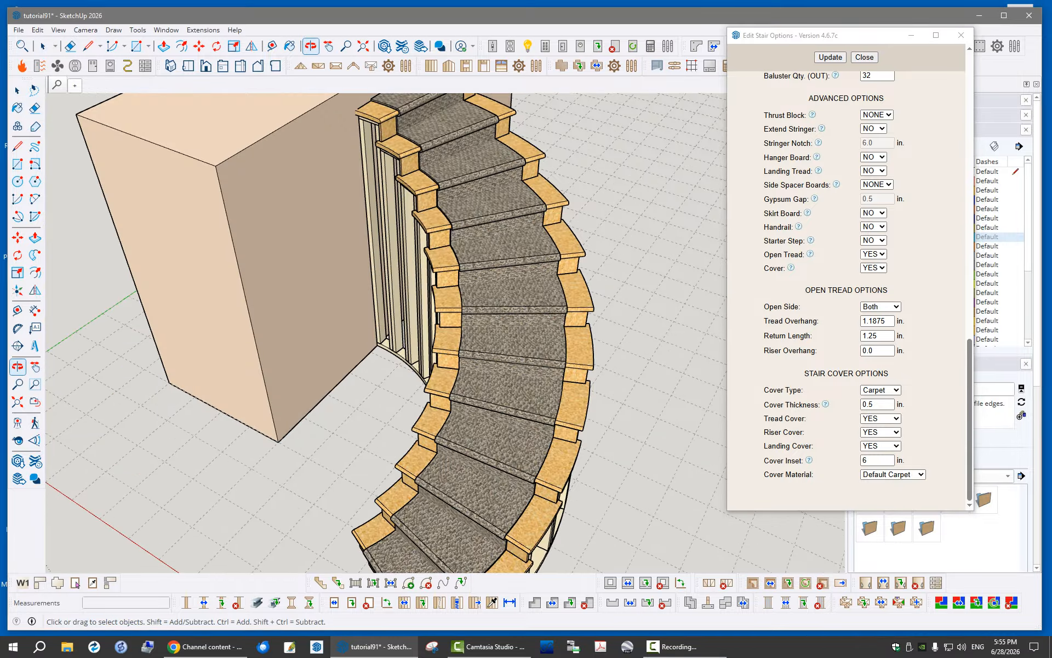
{"action": "scroll", "coordinate": [465, 345], "scroll_direction": "down", "scroll_amount": 2}
{"action": "scroll", "coordinate": [493, 192], "scroll_direction": "up", "scroll_amount": 3}
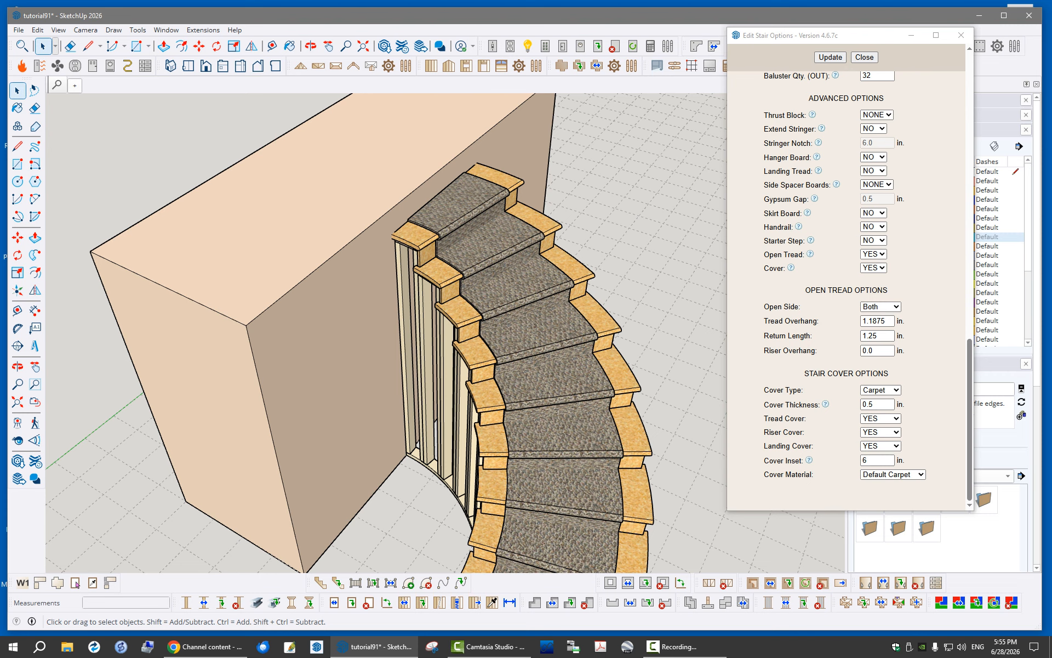
{"action": "scroll", "coordinate": [845, 291], "scroll_direction": "up", "scroll_amount": 4}
{"action": "scroll", "coordinate": [846, 290], "scroll_direction": "down", "scroll_amount": 2}
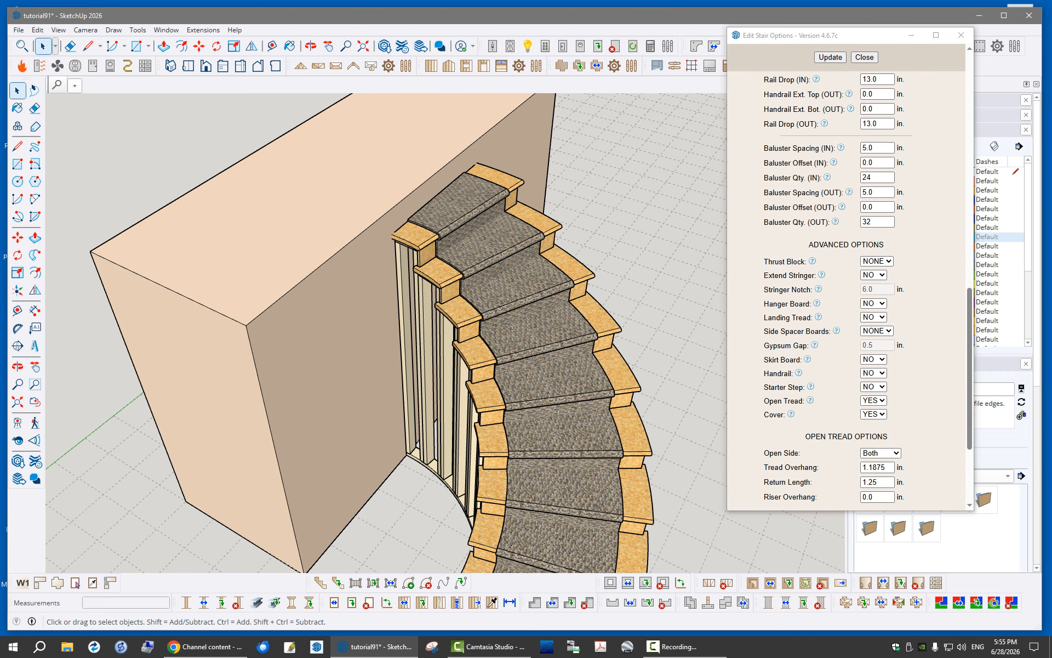
{"action": "left_click", "coordinate": [873, 317]}
{"action": "left_click", "coordinate": [871, 329]}
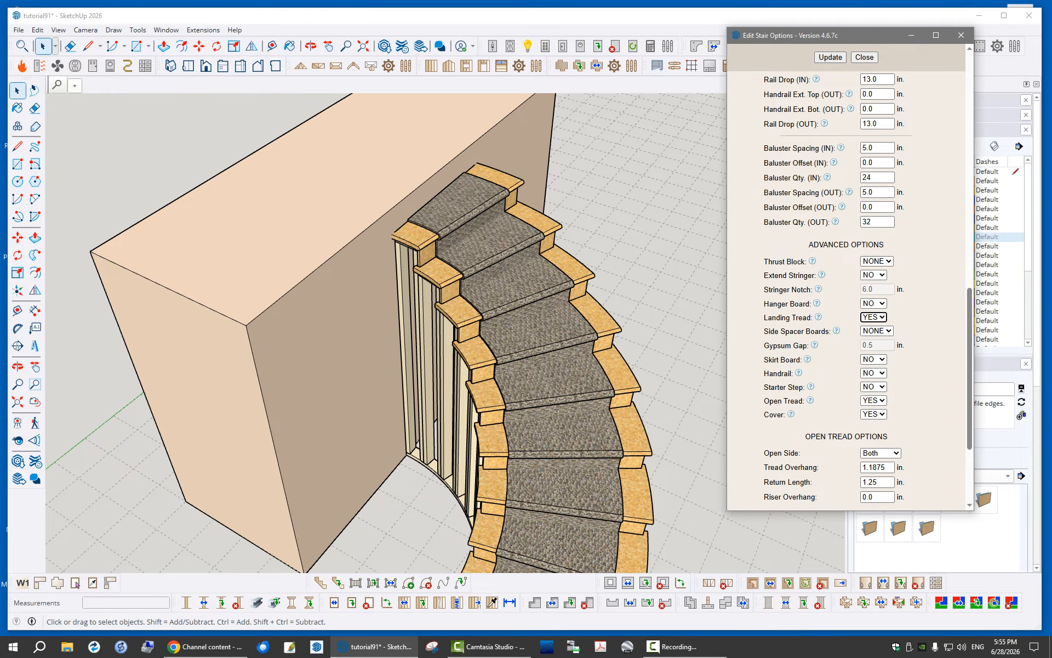
{"action": "left_click", "coordinate": [830, 57]}
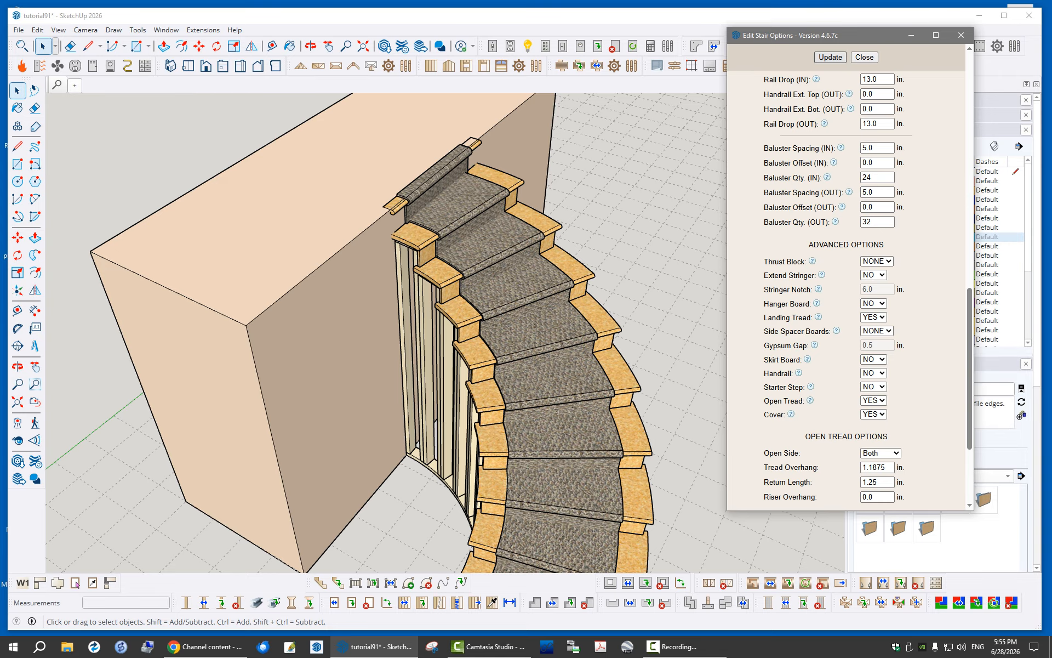
Review the whole staircase and its curved stair, handrail extension, baluster, advanced and cover settings
{"action": "scroll", "coordinate": [470, 174], "scroll_direction": "up", "scroll_amount": 2}
{"action": "scroll", "coordinate": [469, 174], "scroll_direction": "down", "scroll_amount": 3}
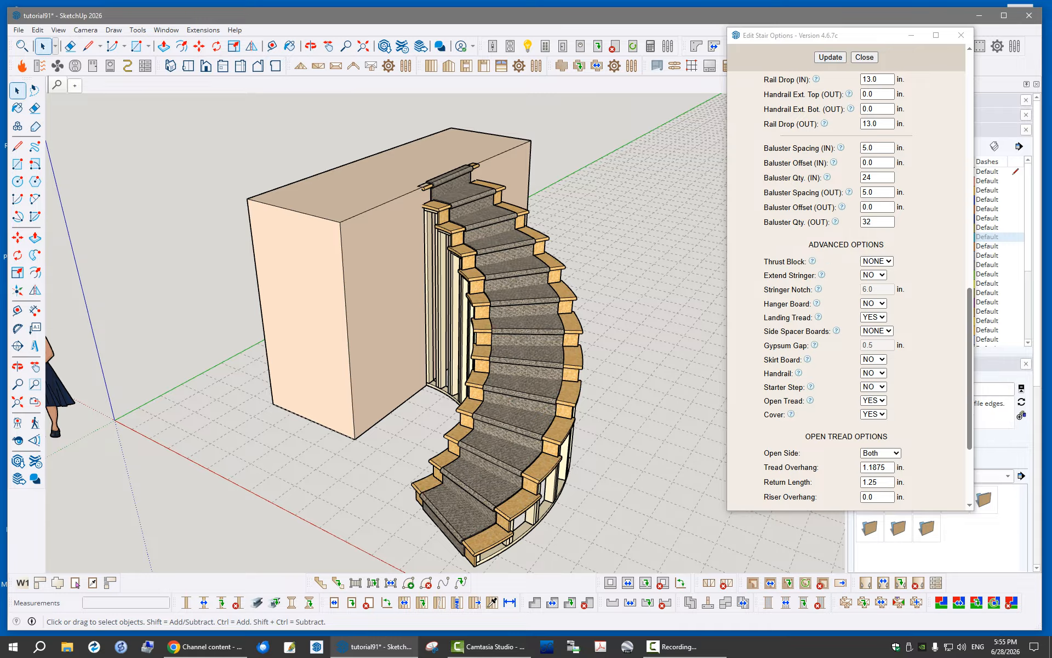
{"action": "left_click_drag", "start_coordinate": [969, 369], "coordinate": [969, 412]}
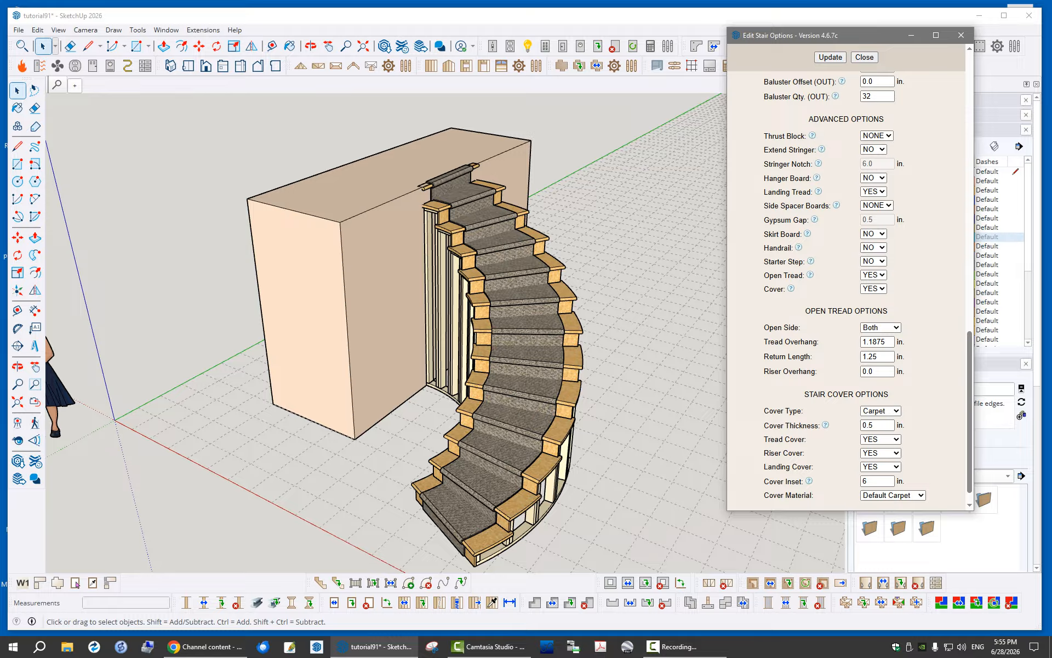
{"action": "scroll", "coordinate": [847, 291], "scroll_direction": "up", "scroll_amount": 3}
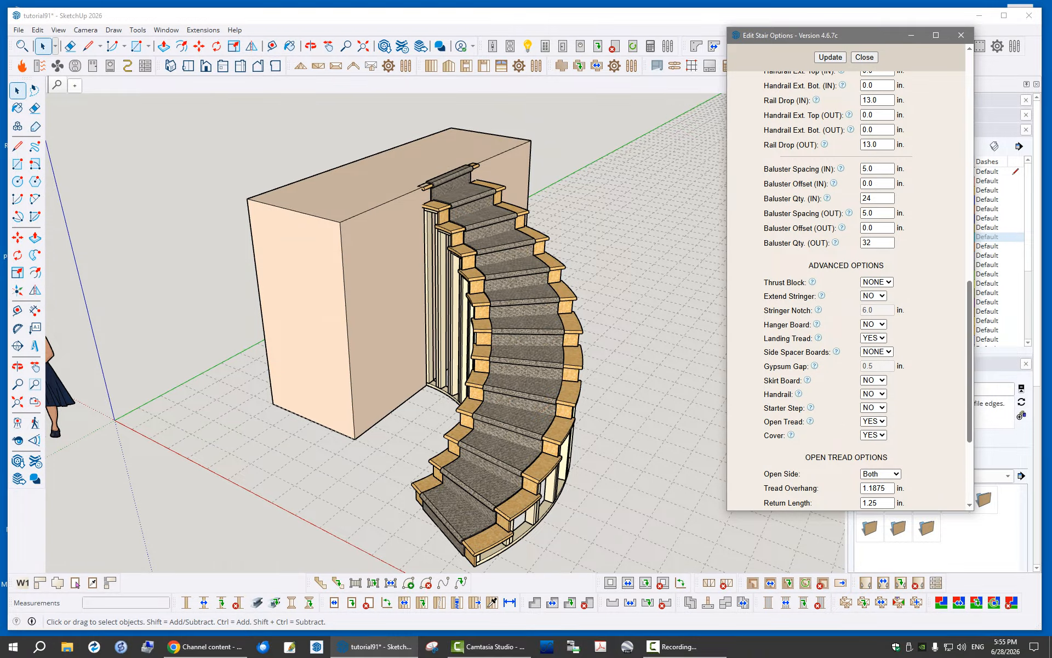
{"action": "scroll", "coordinate": [847, 291], "scroll_direction": "up", "scroll_amount": 6}
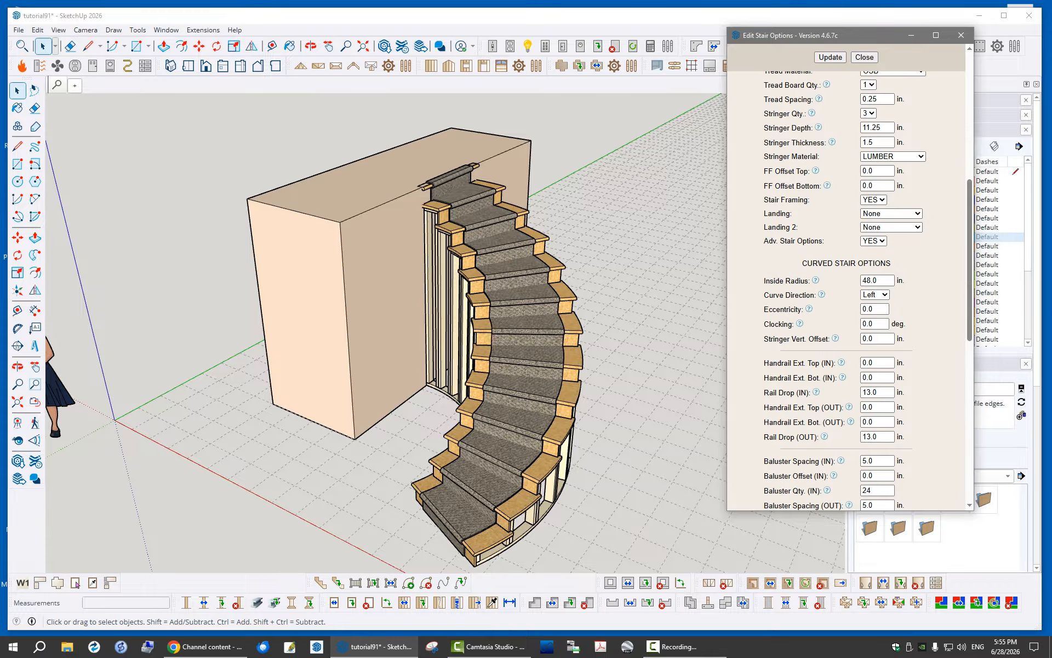
{"action": "scroll", "coordinate": [847, 290], "scroll_direction": "down", "scroll_amount": 6}
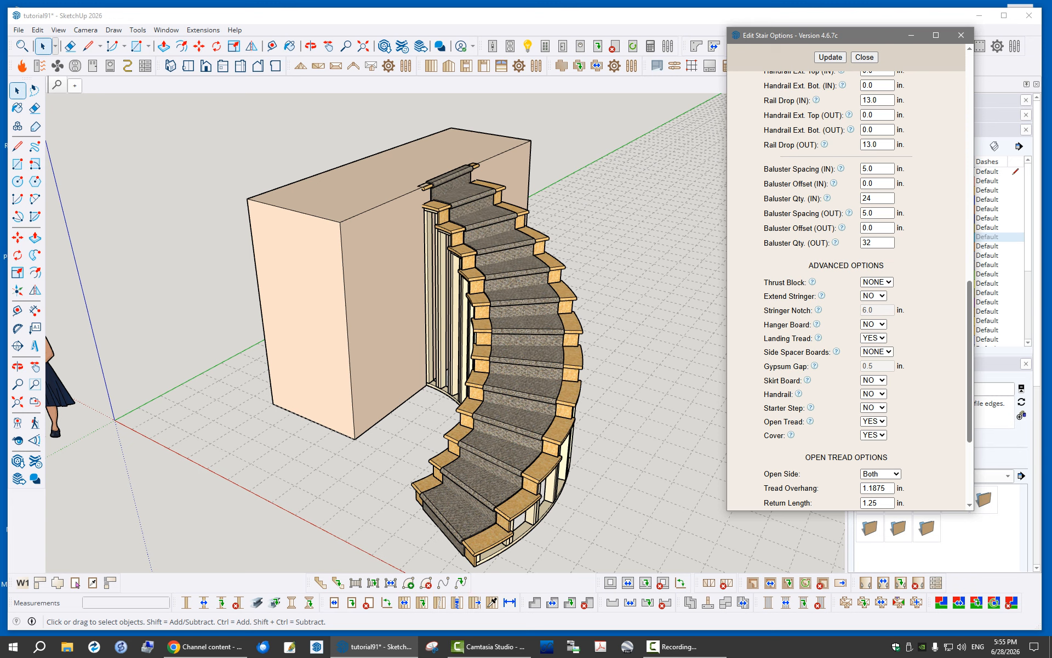
{"action": "scroll", "coordinate": [847, 290], "scroll_direction": "up", "scroll_amount": 3}
{"action": "scroll", "coordinate": [846, 290], "scroll_direction": "down", "scroll_amount": 6}
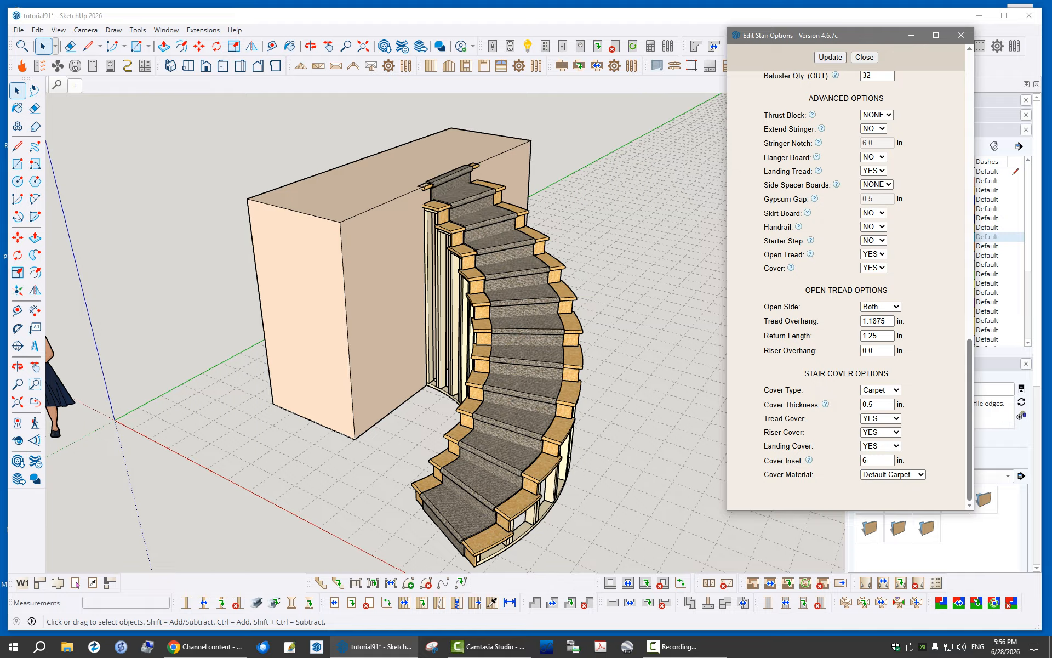
{"action": "scroll", "coordinate": [847, 291], "scroll_direction": "up", "scroll_amount": 3}
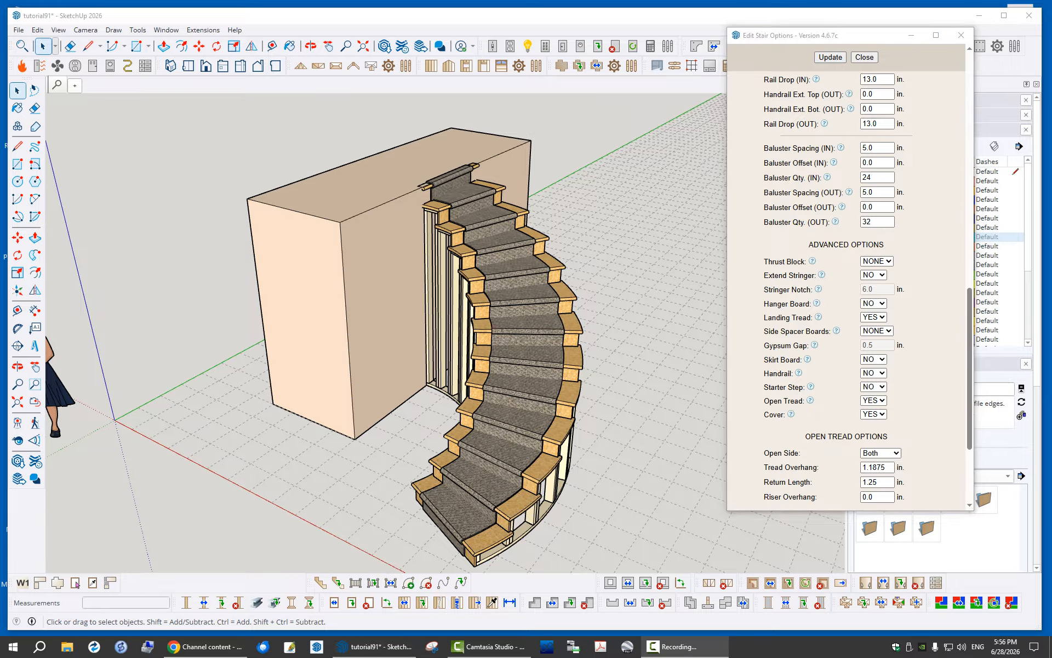
Set Handrail to YES and choose LJ6010 as the handrail profile
{"action": "left_click", "coordinate": [873, 372]}
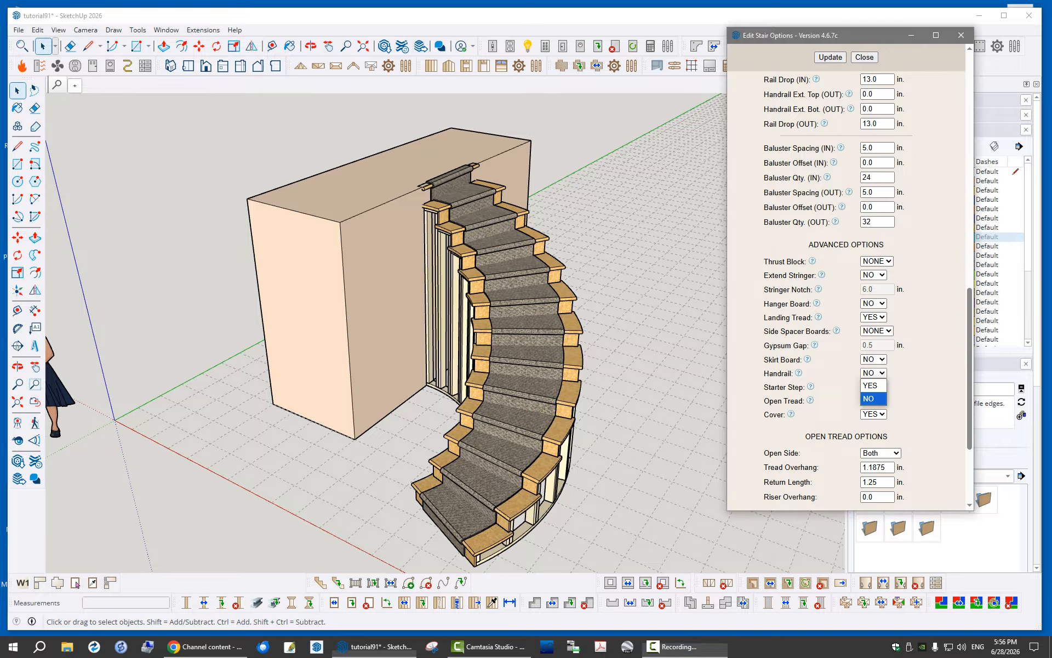
{"action": "left_click", "coordinate": [873, 386]}
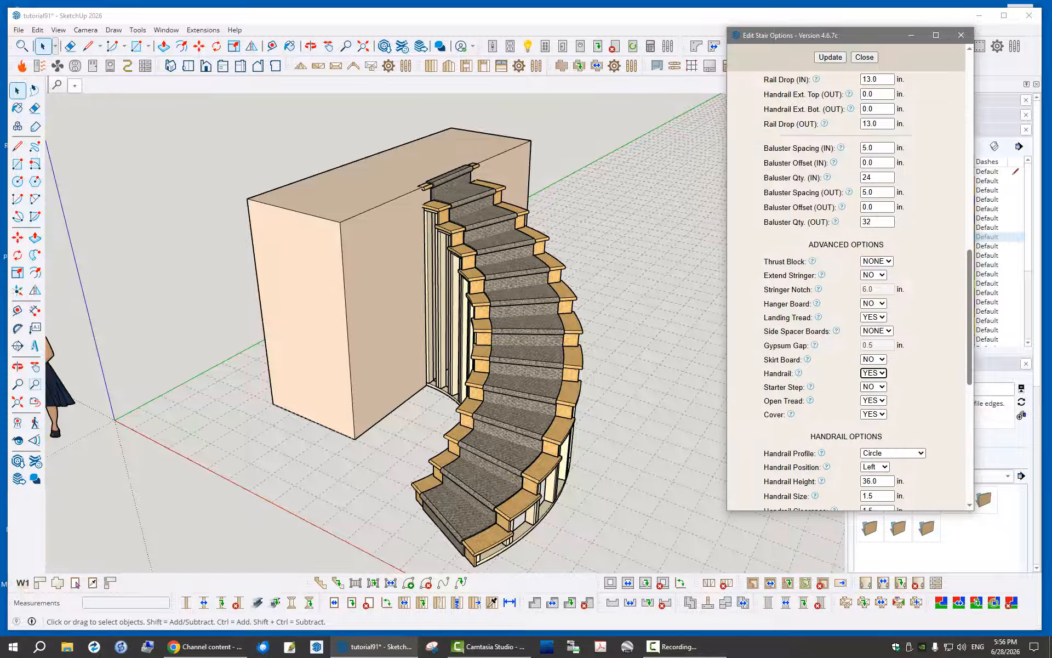
{"action": "scroll", "coordinate": [847, 291], "scroll_direction": "down", "scroll_amount": 5}
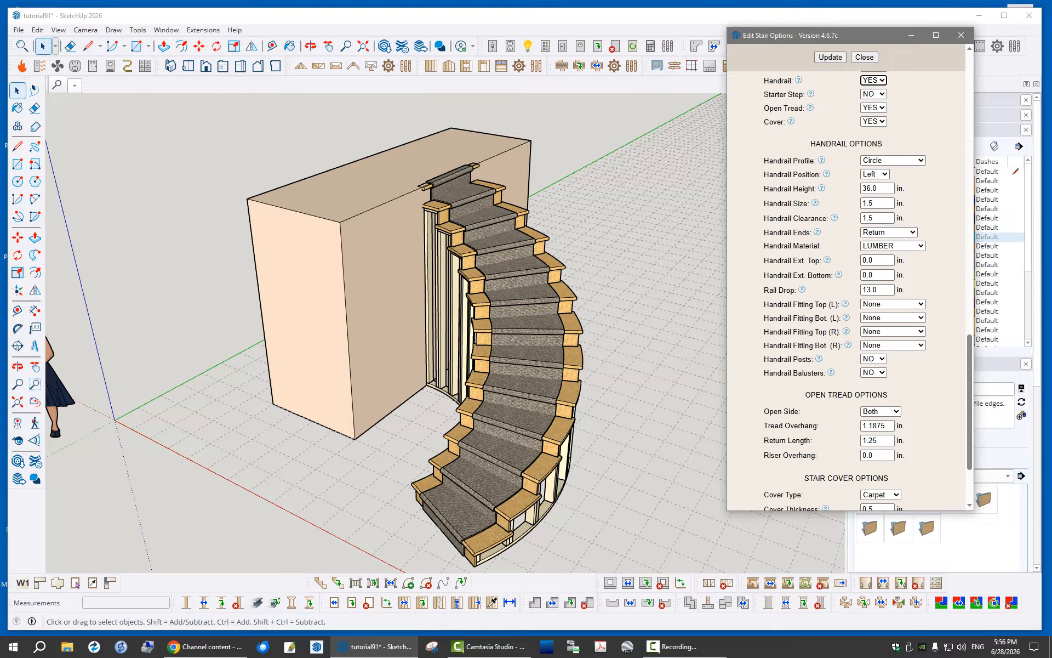
{"action": "left_click", "coordinate": [893, 160]}
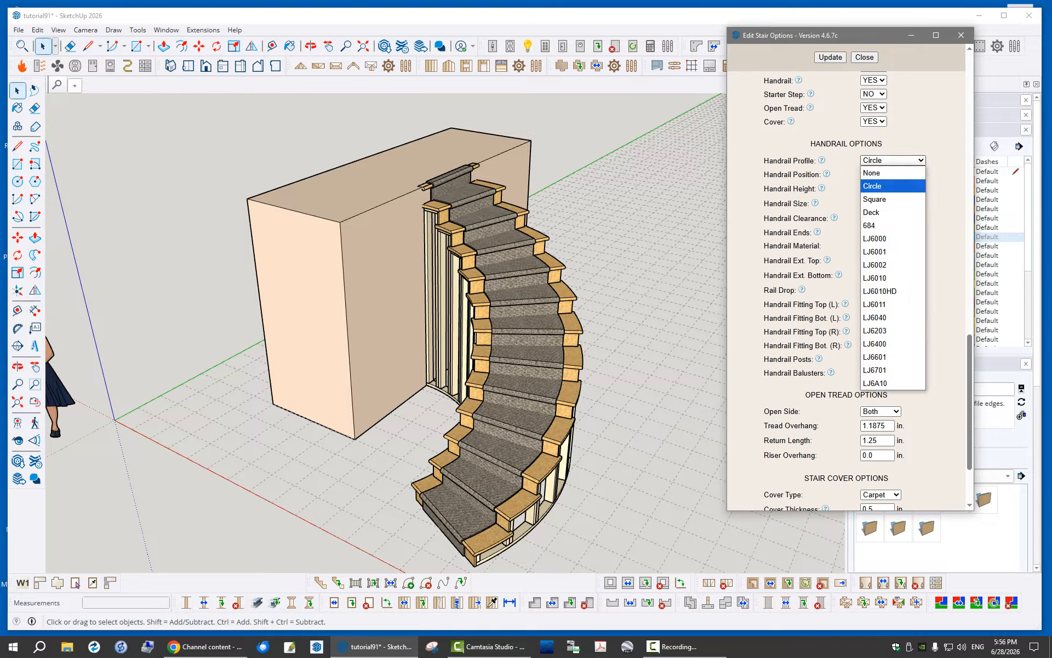
{"action": "left_click", "coordinate": [877, 278]}
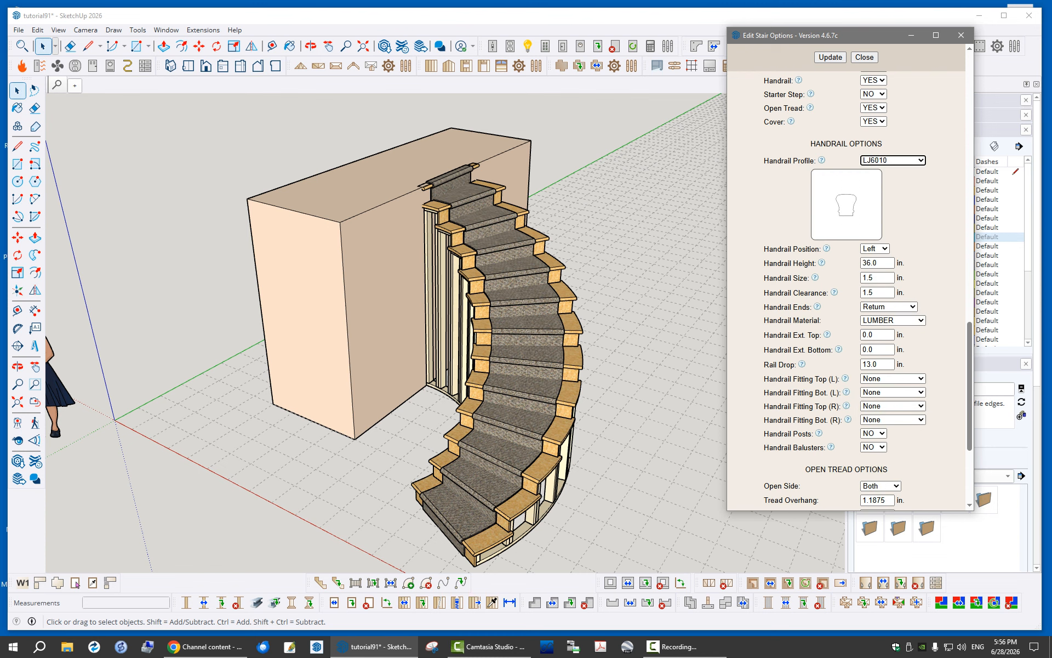
Set the Handrail Position to Both and the Handrail Ends to Vertical
{"action": "left_click", "coordinate": [874, 249]}
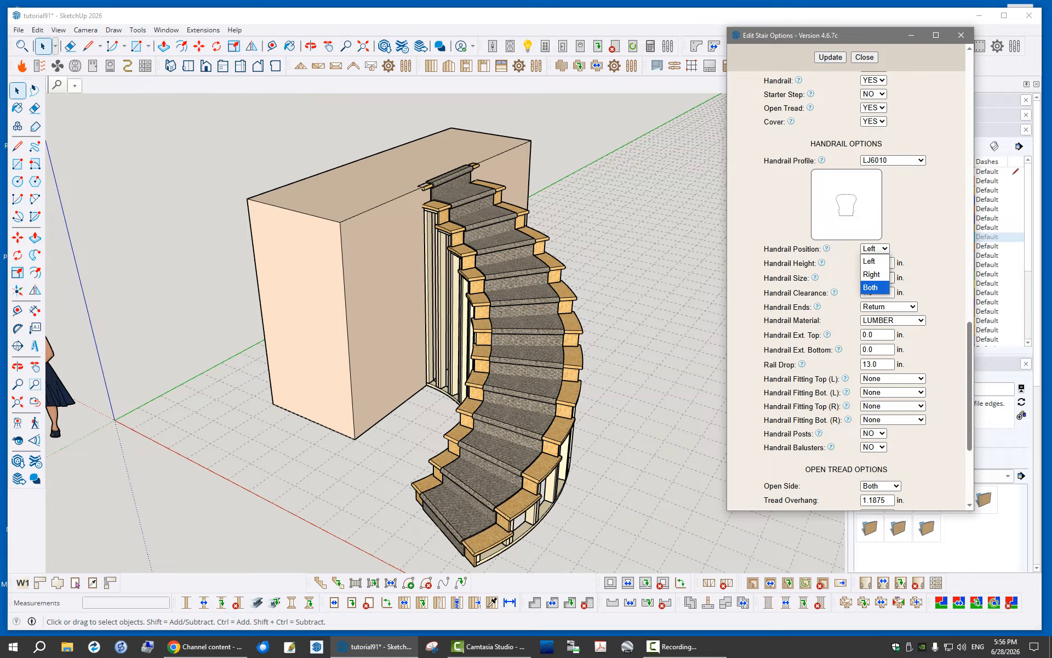
{"action": "key", "text": "Return"}
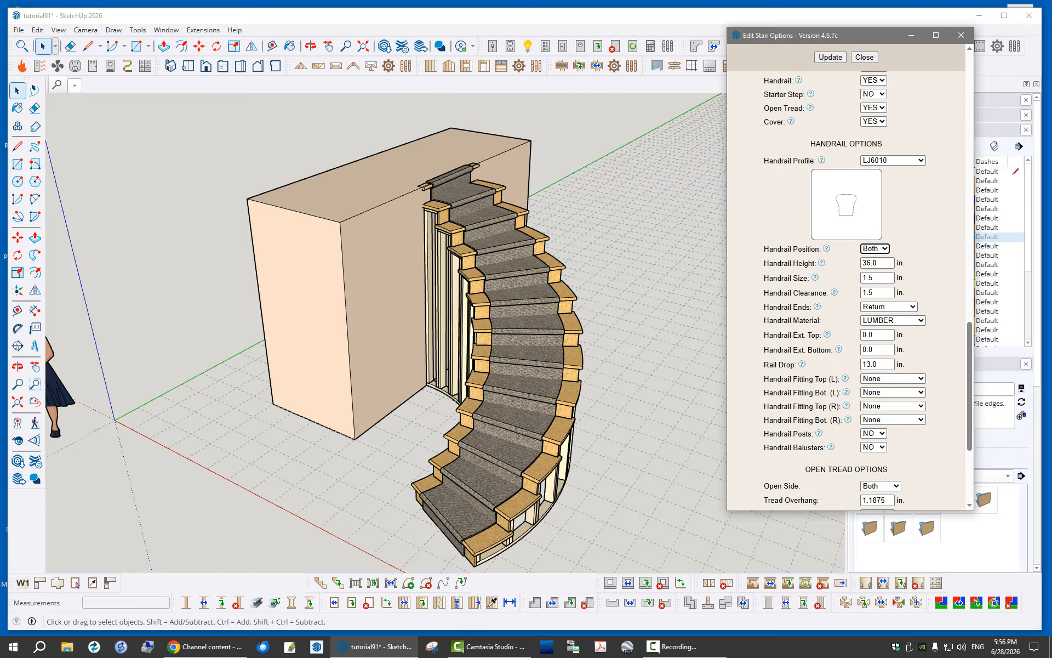
{"action": "key", "text": "Tab"}
{"action": "key", "text": "Tab"}
{"action": "key", "text": "Tab"}
{"action": "key", "text": "Tab"}
{"action": "key", "text": "alt+Down"}
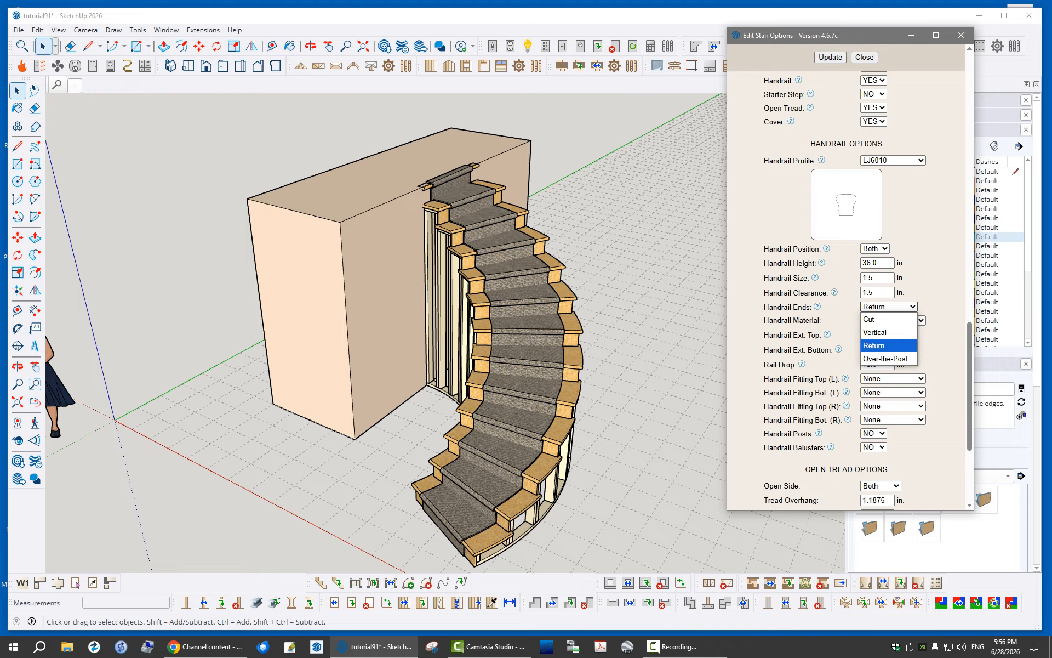
{"action": "key", "text": "Up"}
{"action": "key", "text": "Return"}
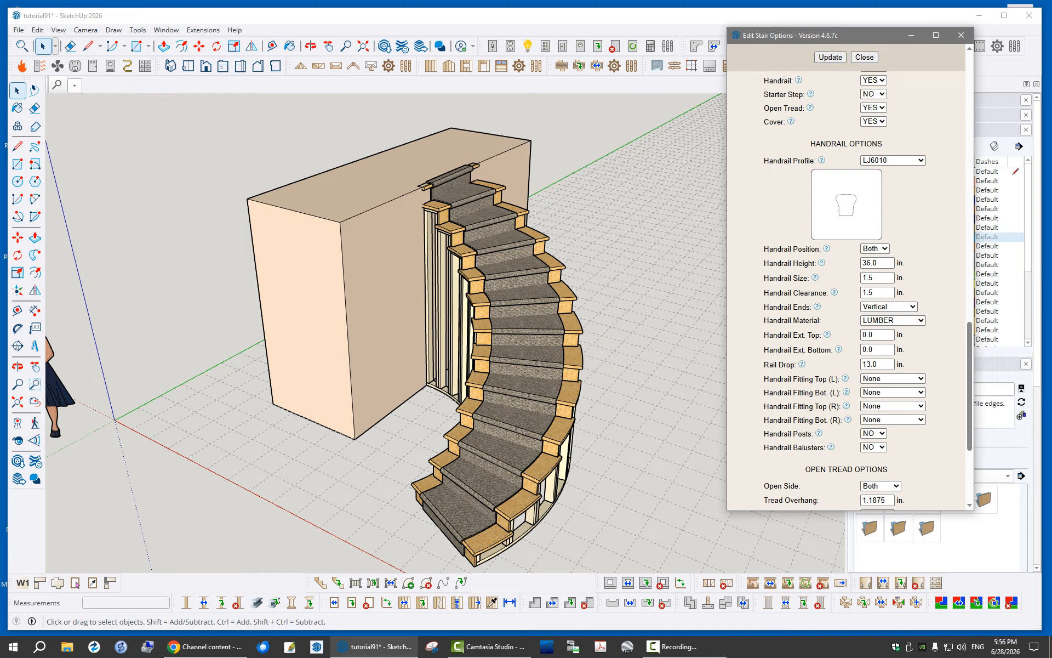
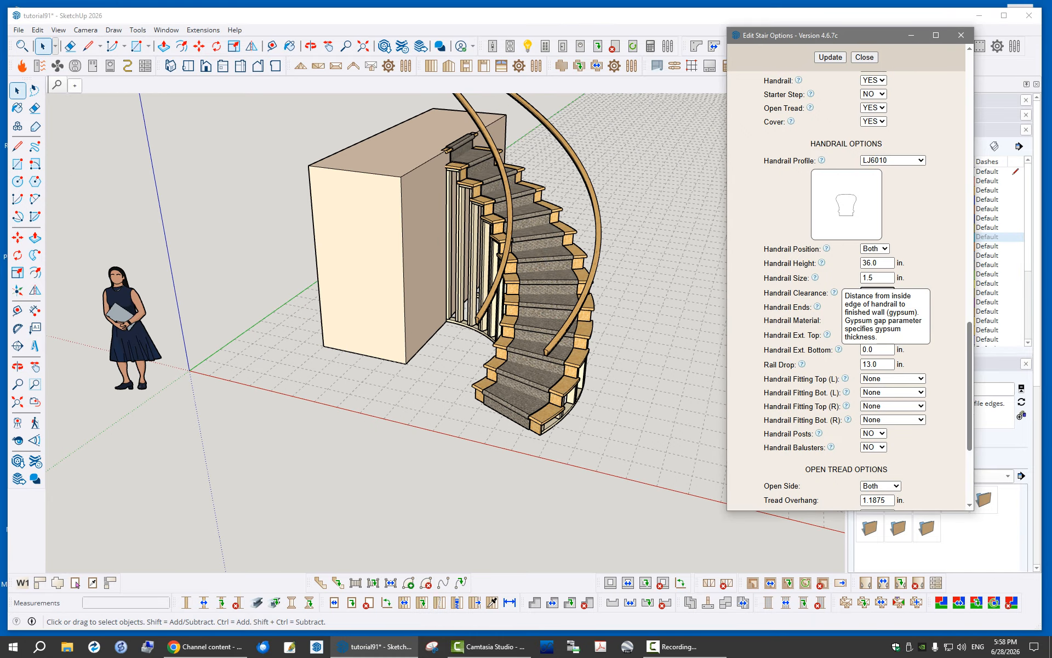
Set the Handrail Clearance to -2 in. and apply it to the stair
{"action": "double_click", "coordinate": [867, 292]}
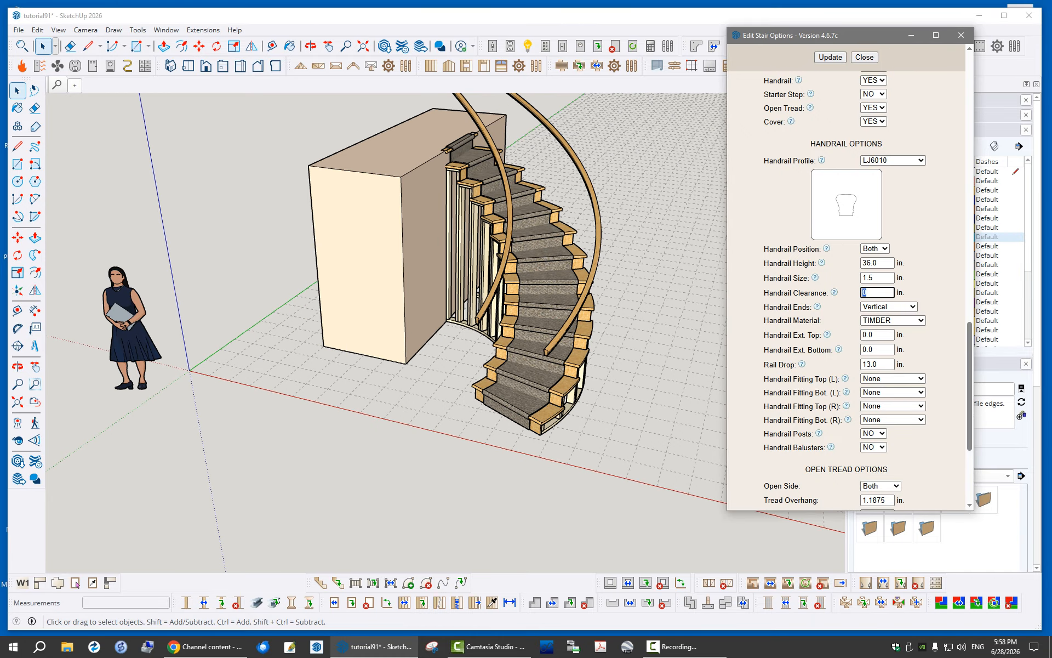
{"action": "type", "text": "-2"}
{"action": "key", "text": "Return"}
Examine both handrails' position relative to the tread edges, in plan view and from several angles around the curved stair
{"action": "scroll", "coordinate": [579, 321], "scroll_direction": "up", "scroll_amount": 3}
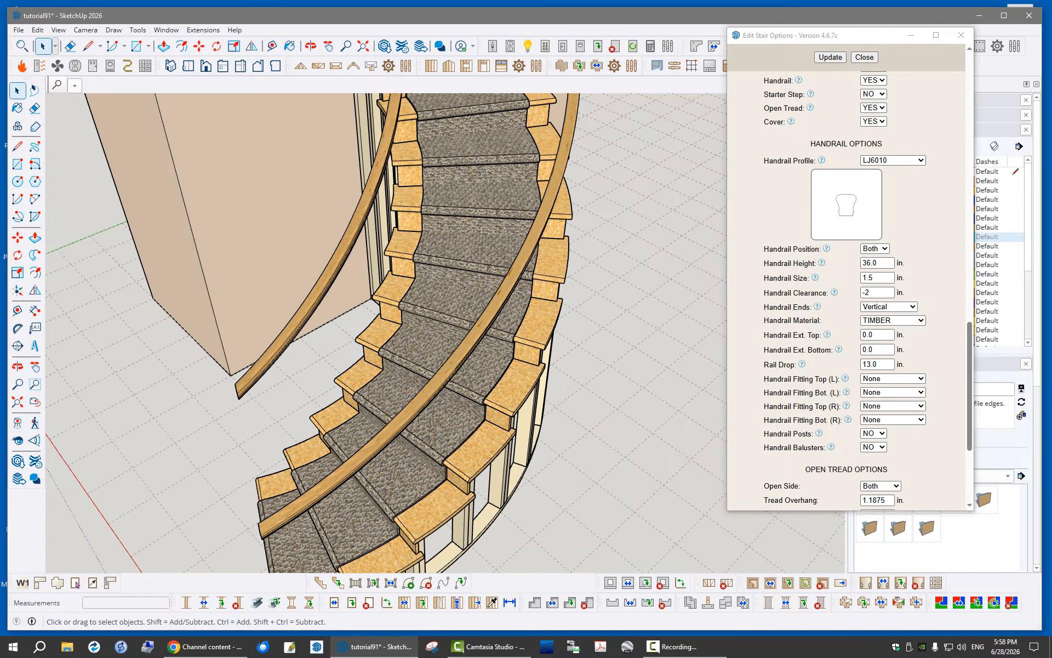
{"action": "scroll", "coordinate": [580, 321], "scroll_direction": "up", "scroll_amount": 1}
{"action": "middle_click_drag", "start_coordinate": [579, 321], "coordinate": [573, 409]}
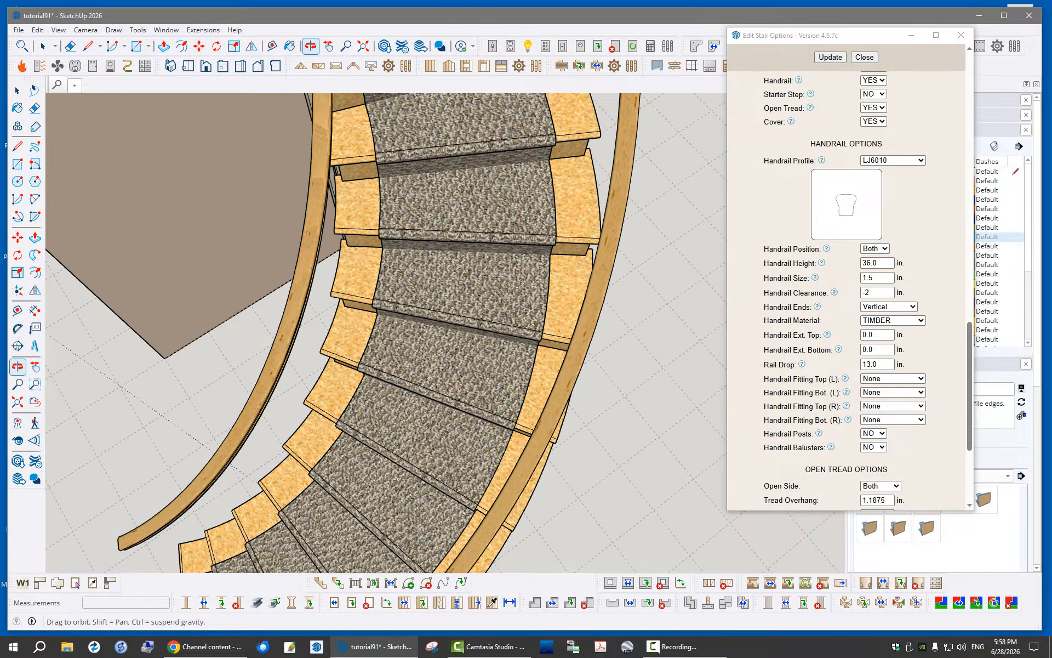
{"action": "key", "text": "space"}
{"action": "key", "text": "shift+z"}
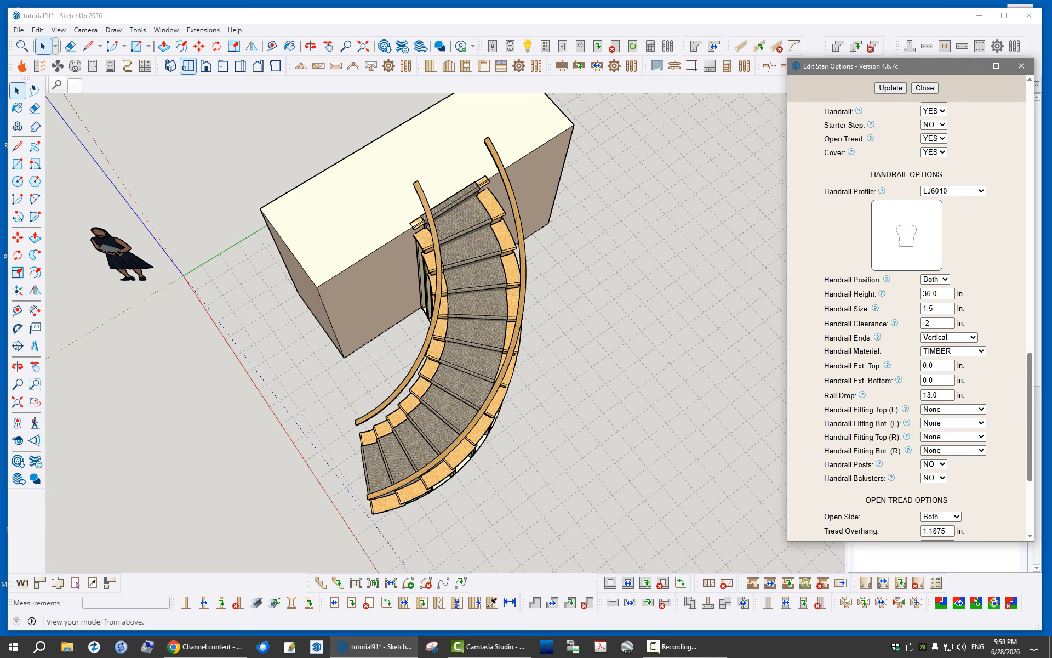
{"action": "left_click", "coordinate": [188, 66]}
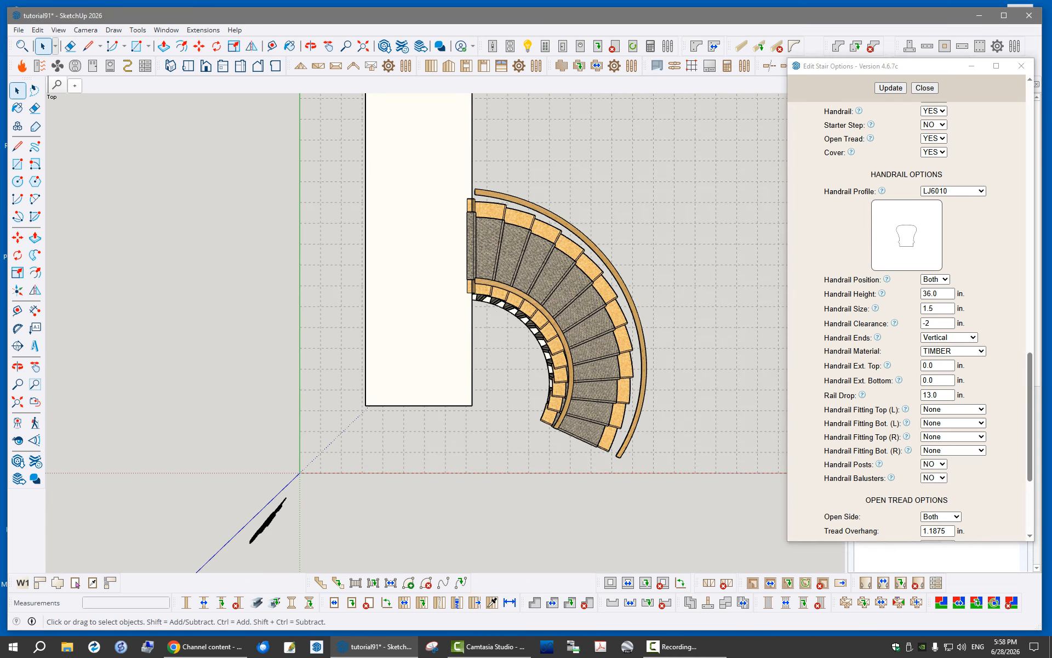
{"action": "middle_click_drag", "start_coordinate": [472, 329], "coordinate": [543, 340]}
{"action": "scroll", "coordinate": [466, 313], "scroll_direction": "up", "scroll_amount": 5}
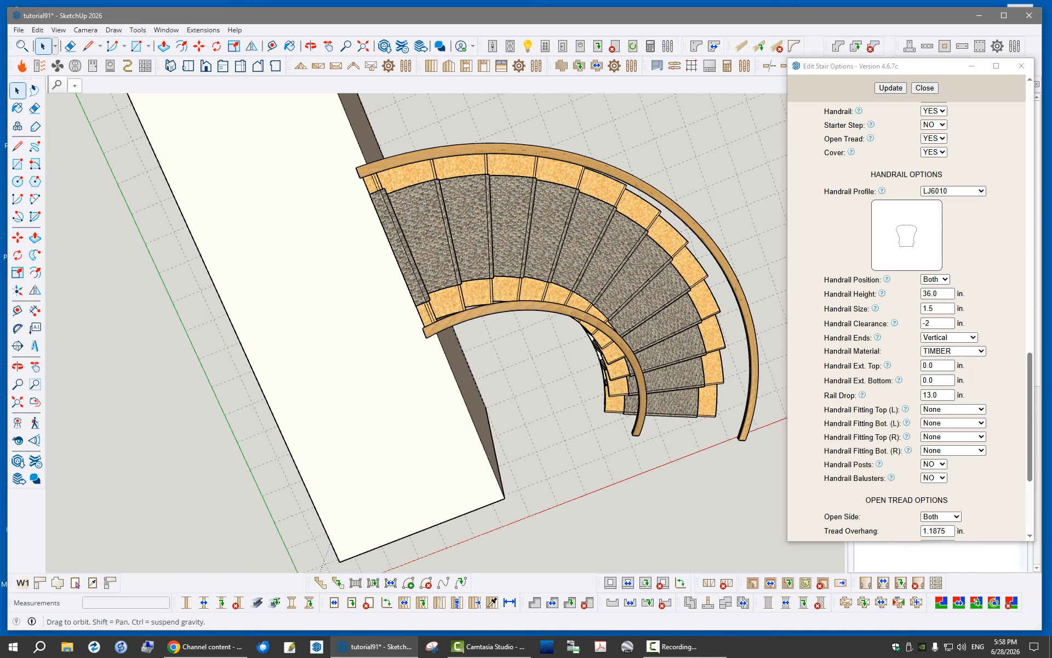
{"action": "middle_click_drag", "start_coordinate": [465, 312], "coordinate": [426, 288]}
{"action": "middle_click_drag", "start_coordinate": [494, 329], "coordinate": [378, 233]}
{"action": "middle_click_drag", "start_coordinate": [438, 307], "coordinate": [396, 267]}
{"action": "scroll", "coordinate": [438, 329], "scroll_direction": "down", "scroll_amount": 3}
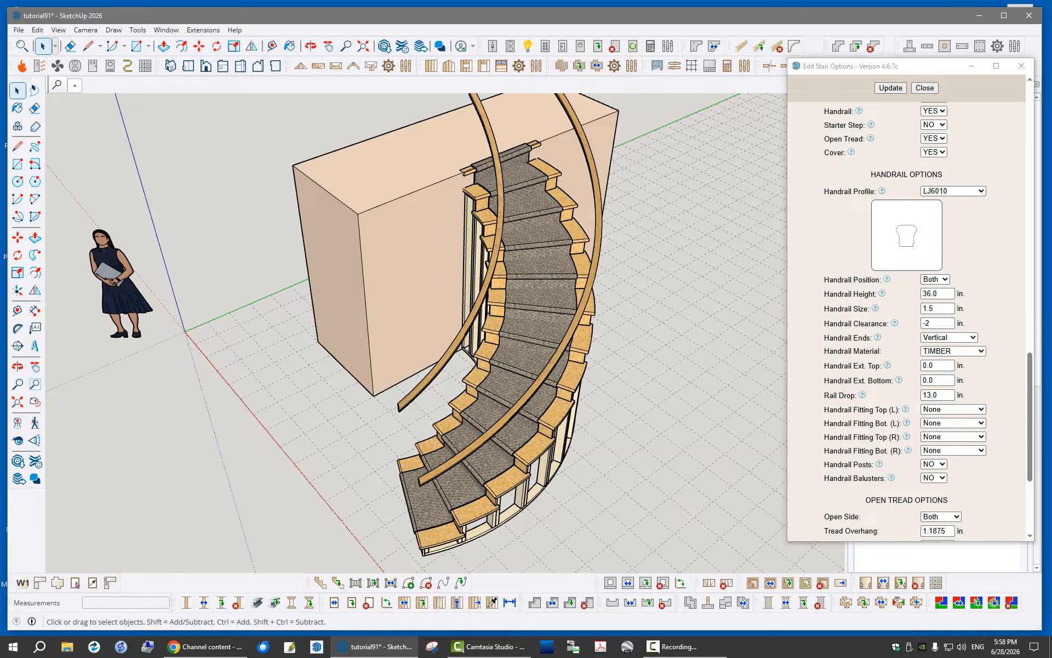
{"action": "middle_click_drag", "start_coordinate": [559, 329], "coordinate": [449, 354]}
{"action": "scroll", "coordinate": [449, 353], "scroll_direction": "down", "scroll_amount": 2}
{"action": "scroll", "coordinate": [526, 230], "scroll_direction": "up", "scroll_amount": 2}
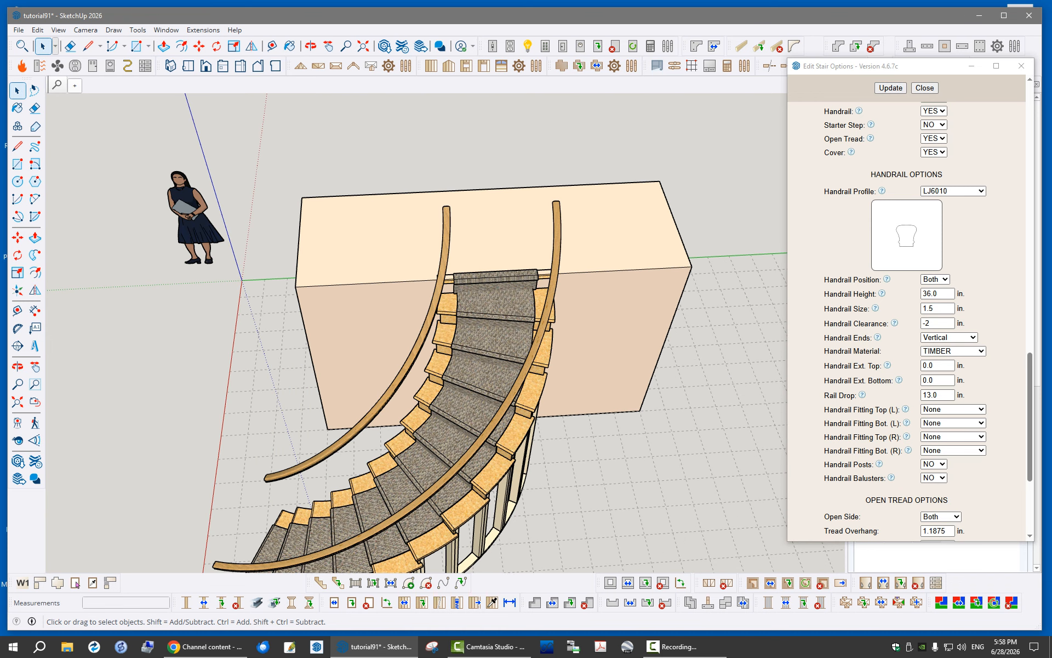
{"action": "middle_click_drag", "start_coordinate": [526, 339], "coordinate": [439, 290]}
{"action": "key", "text": "space"}
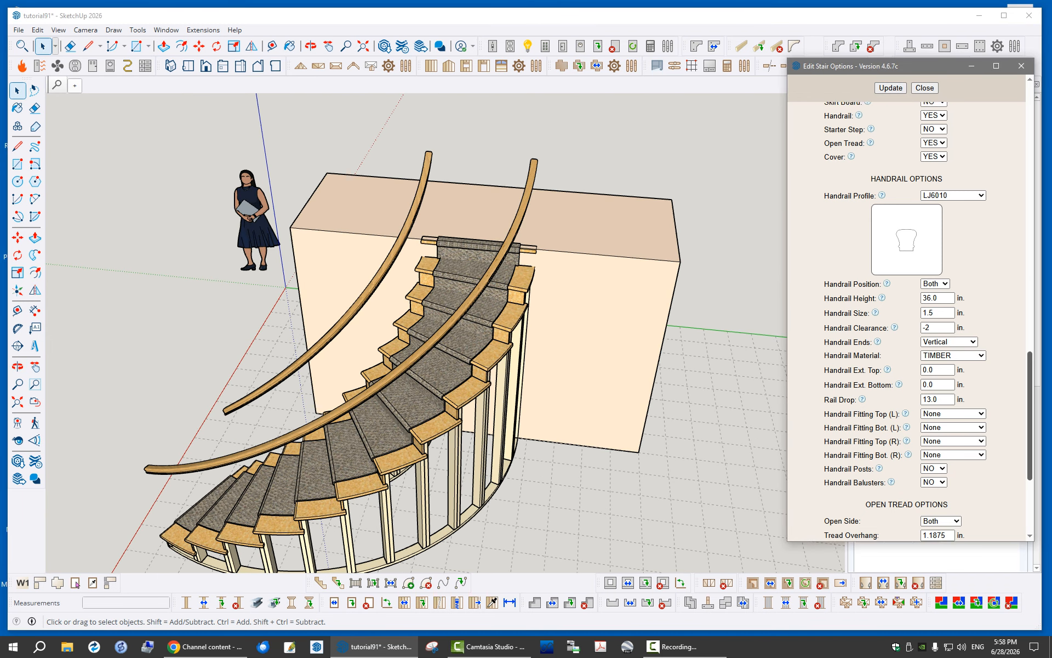
Review the curved stair settings for handrail extensions, rail drop and inner and outer balusters
{"action": "scroll", "coordinate": [910, 320], "scroll_direction": "up", "scroll_amount": 8}
{"action": "scroll", "coordinate": [910, 320], "scroll_direction": "down", "scroll_amount": 2}
{"action": "scroll", "coordinate": [909, 321], "scroll_direction": "up", "scroll_amount": 2}
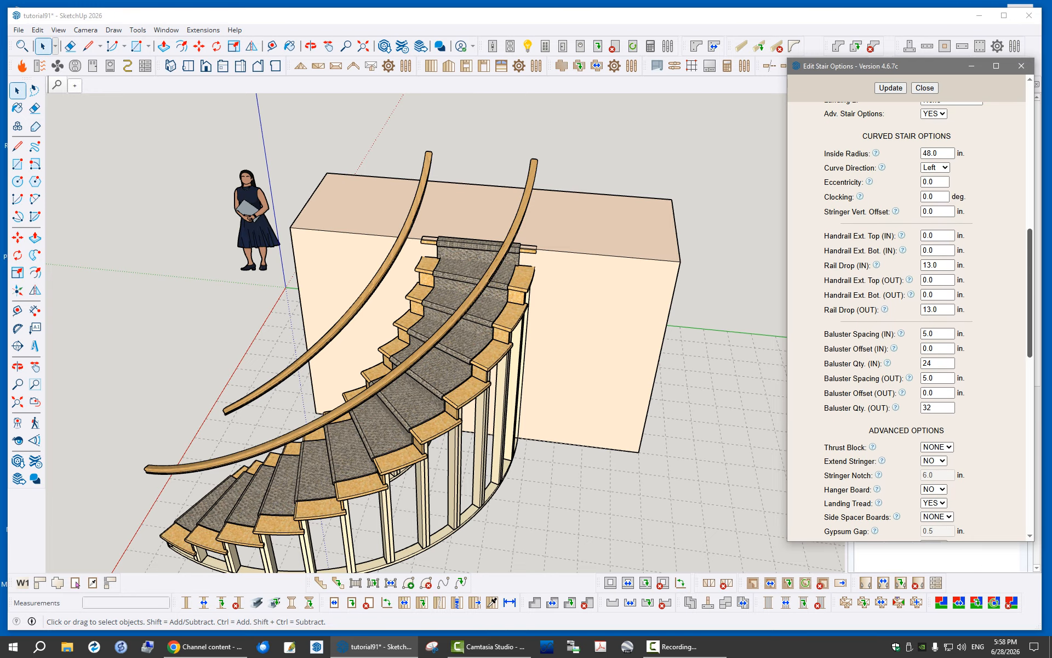
{"action": "scroll", "coordinate": [910, 320], "scroll_direction": "up", "scroll_amount": 2}
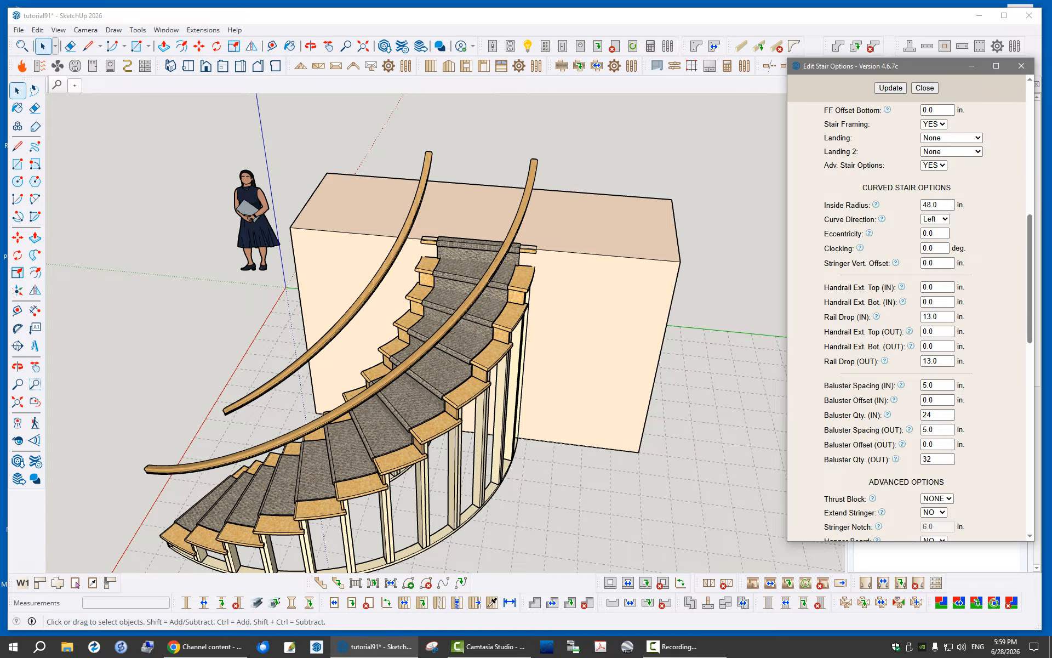
{"action": "mouse_move", "coordinate": [392, 313]}
{"action": "middle_mouse_down"}
{"action": "mouse_move", "coordinate": [466, 321]}
{"action": "mouse_move", "coordinate": [469, 305]}
{"action": "middle_mouse_up"}
{"action": "scroll", "coordinate": [449, 315], "scroll_direction": "down", "scroll_amount": 2}
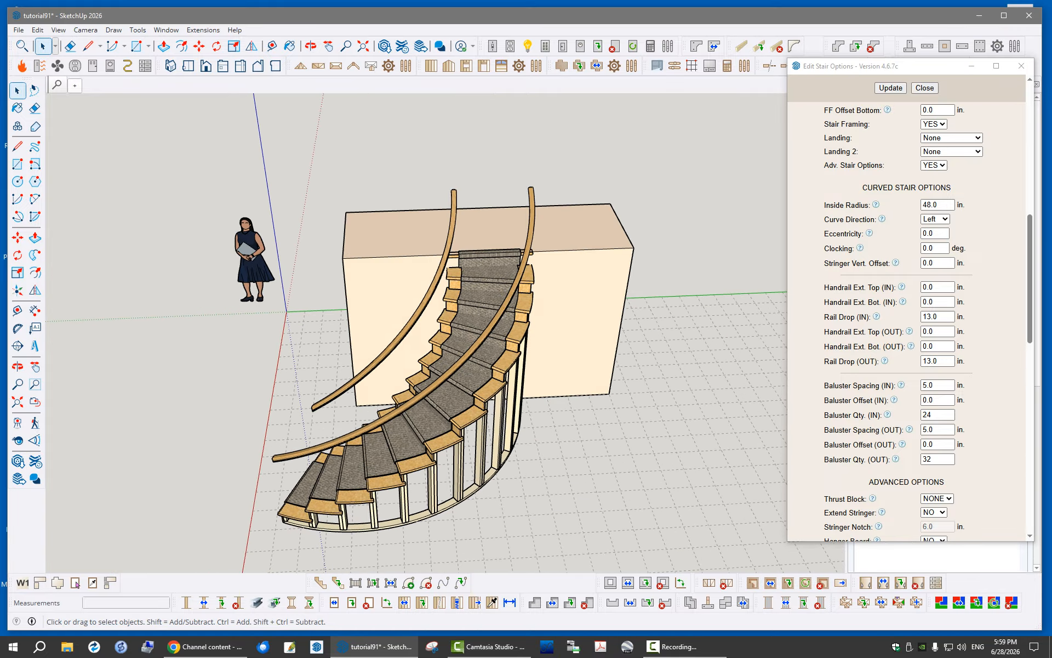
Set Handrail Balusters to YES and the Baluster Size to 0.5 in
{"action": "scroll", "coordinate": [910, 321], "scroll_direction": "down", "scroll_amount": 6}
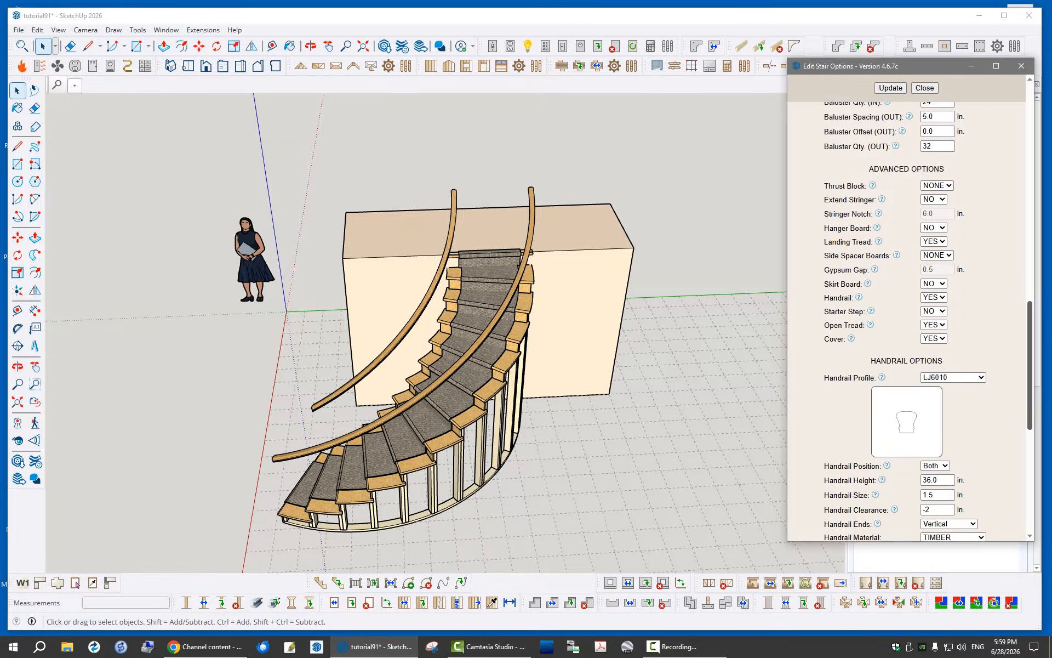
{"action": "scroll", "coordinate": [910, 321], "scroll_direction": "down", "scroll_amount": 4}
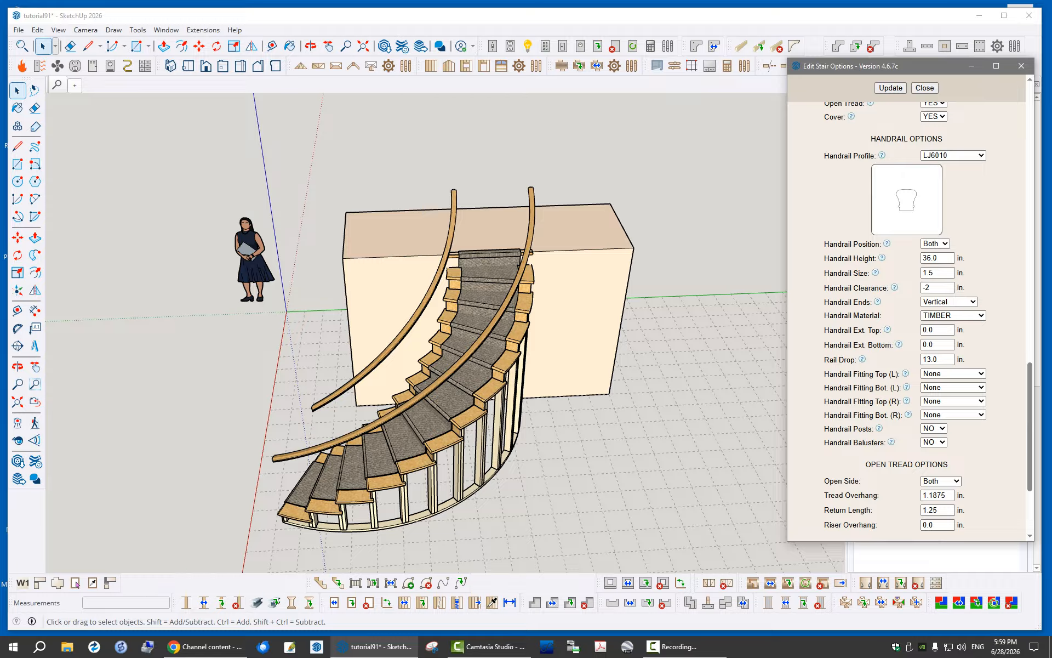
{"action": "left_click", "coordinate": [934, 442]}
{"action": "left_click", "coordinate": [934, 465]}
{"action": "scroll", "coordinate": [910, 329], "scroll_direction": "down", "scroll_amount": 3}
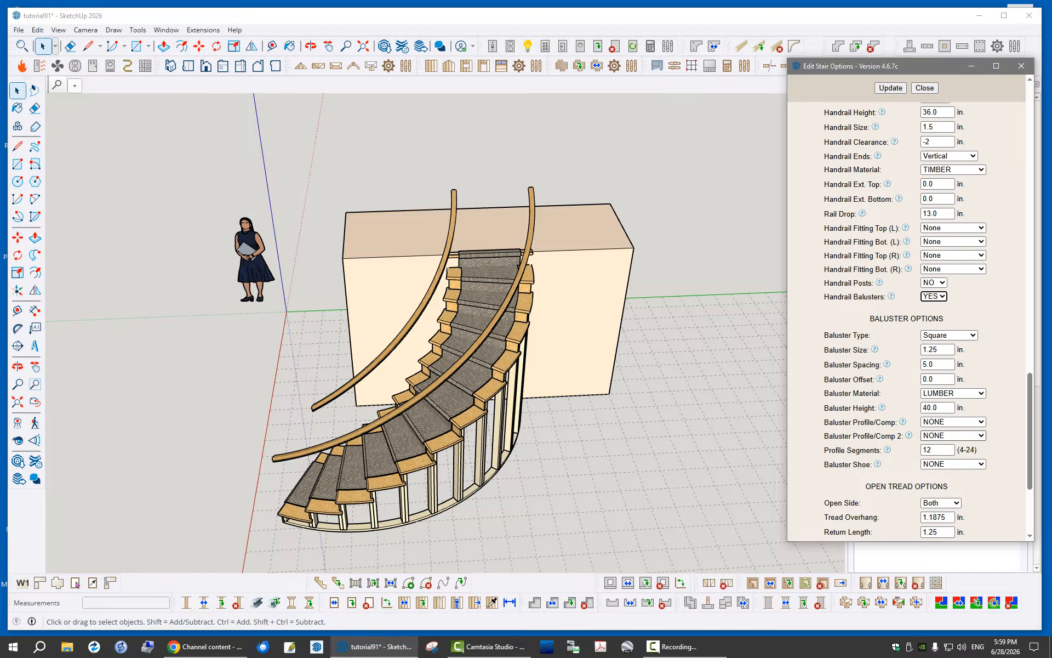
{"action": "key", "text": "Tab"}
{"action": "key", "text": "Tab"}
{"action": "type", "text": "0.5"}
Set the Baluster Material to corrugated_metal and update the stair model
{"action": "key", "text": "Tab"}
{"action": "key", "text": "Tab"}
{"action": "key", "text": "Tab"}
{"action": "key", "text": "Tab"}
{"action": "key", "text": "alt+Down"}
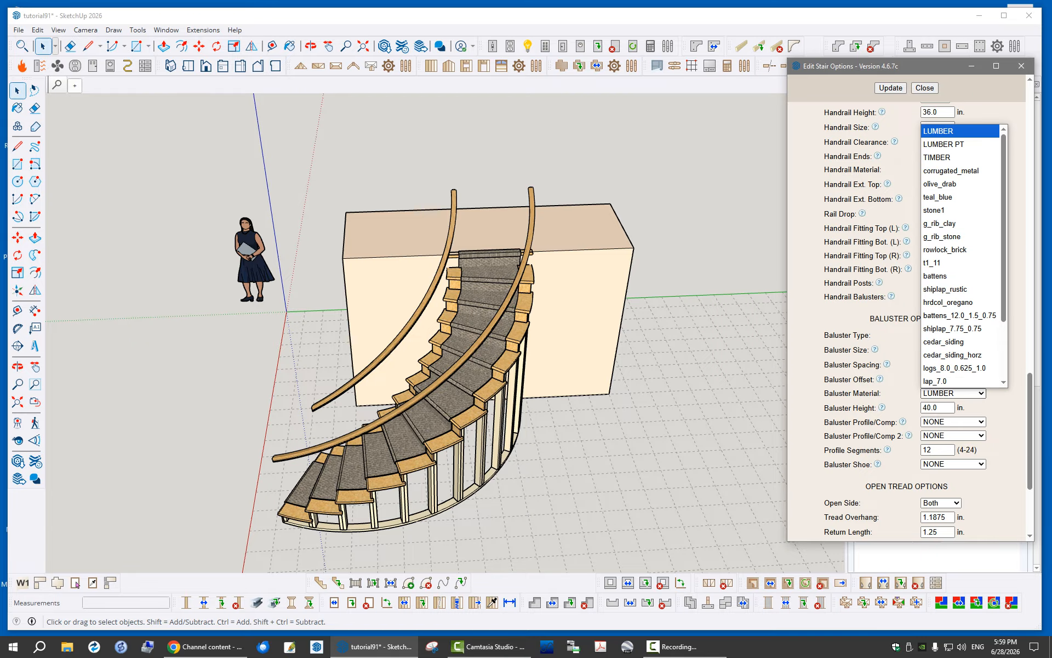
{"action": "key", "text": "r"}
{"action": "key", "text": "Up"}
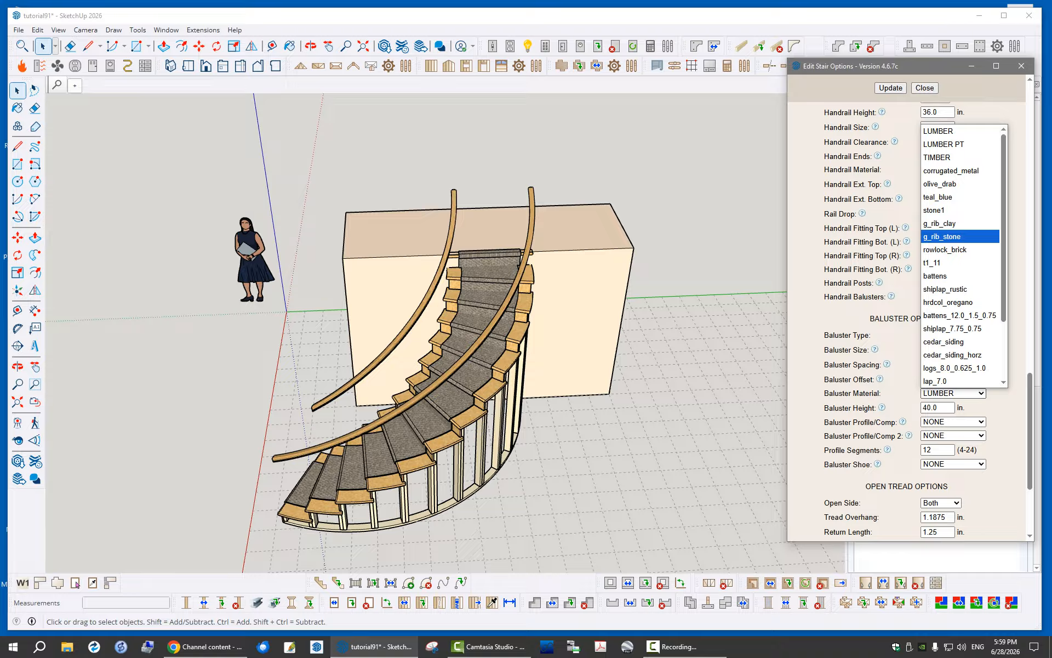
{"action": "key", "text": "Up"}
{"action": "key", "text": "Up"}
{"action": "key", "text": "Up"}
{"action": "key", "text": "Up"}
{"action": "key", "text": "Up"}
{"action": "key", "text": "Up"}
{"action": "key", "text": "Up"}
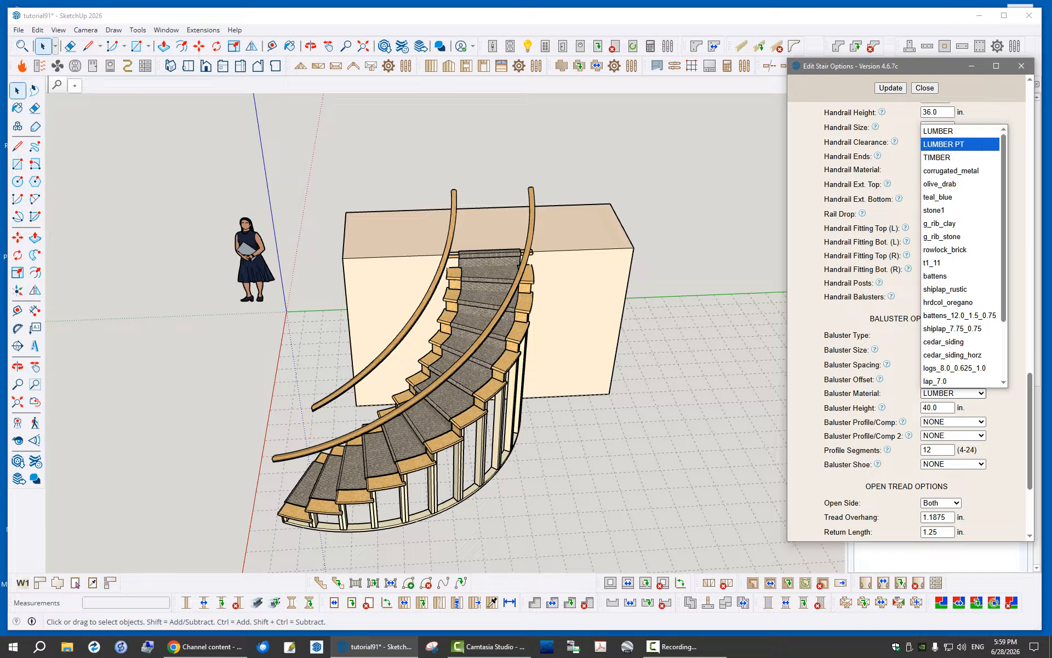
{"action": "key", "text": "Down"}
{"action": "key", "text": "Down"}
{"action": "key", "text": "Return"}
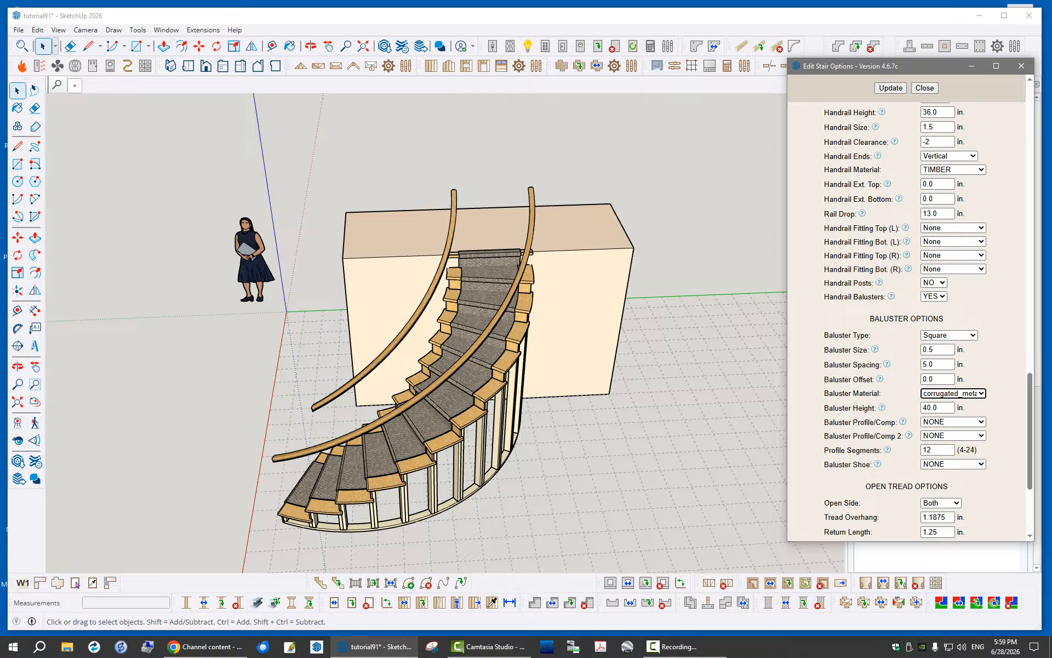
{"action": "left_click", "coordinate": [890, 88]}
Set the curved stair's outside and inside Baluster Offset to 2.5 in. each and update the model
{"action": "middle_click_drag", "start_coordinate": [540, 246], "coordinate": [472, 303]}
{"action": "scroll", "coordinate": [472, 303], "scroll_direction": "up", "scroll_amount": 3}
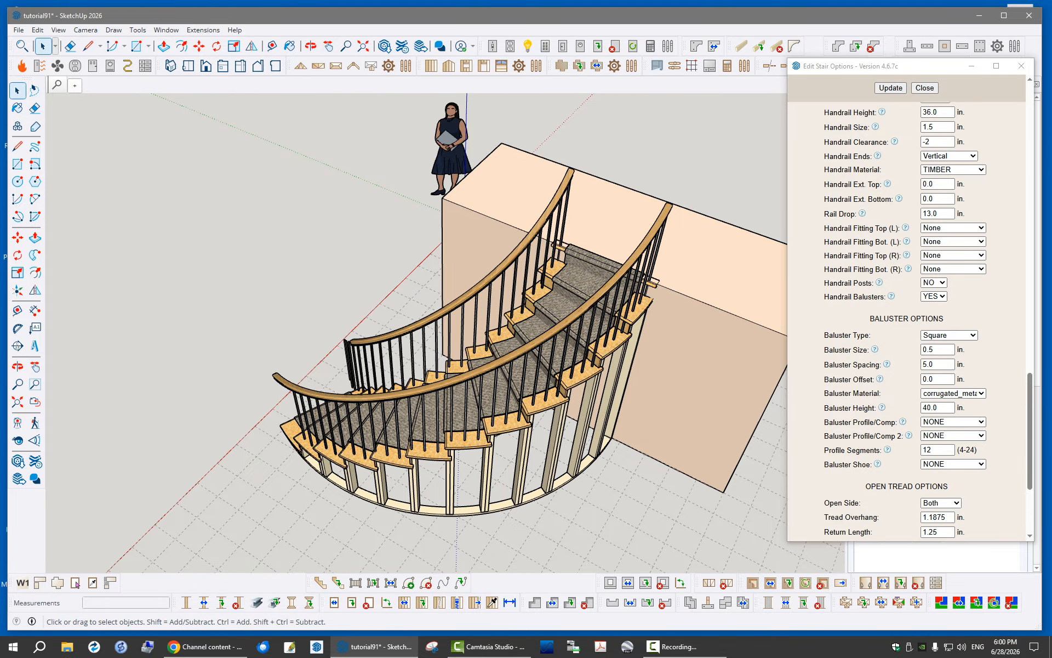
{"action": "scroll", "coordinate": [540, 282], "scroll_direction": "up", "scroll_amount": 6}
{"action": "middle_click_drag", "start_coordinate": [540, 282], "coordinate": [518, 263]}
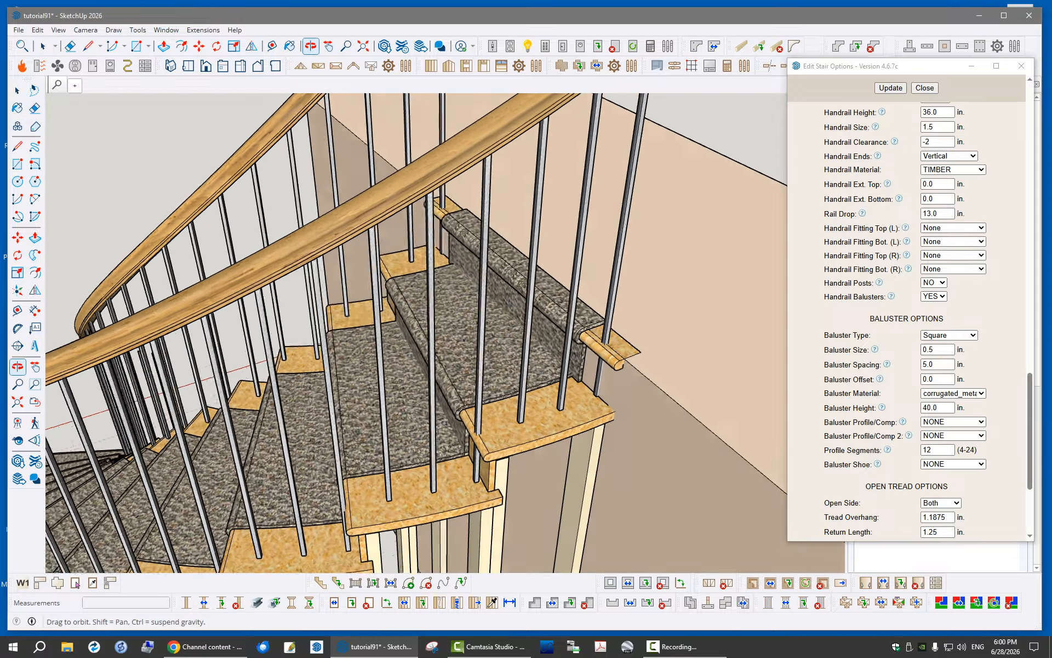
{"action": "key", "text": "space"}
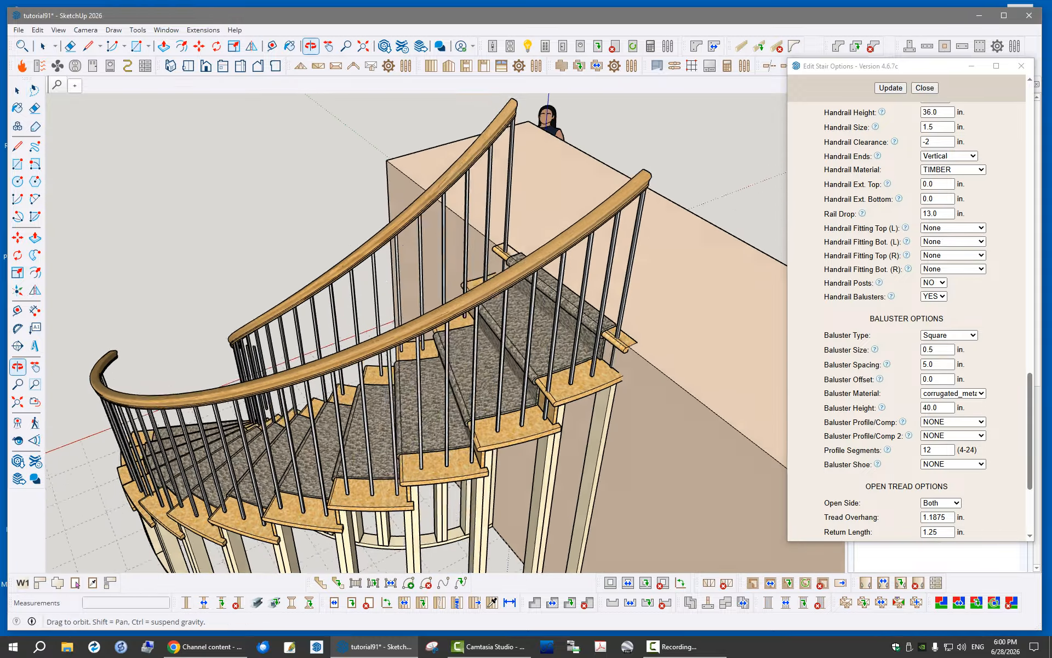
{"action": "left_click_drag", "start_coordinate": [1030, 431], "coordinate": [1029, 197]}
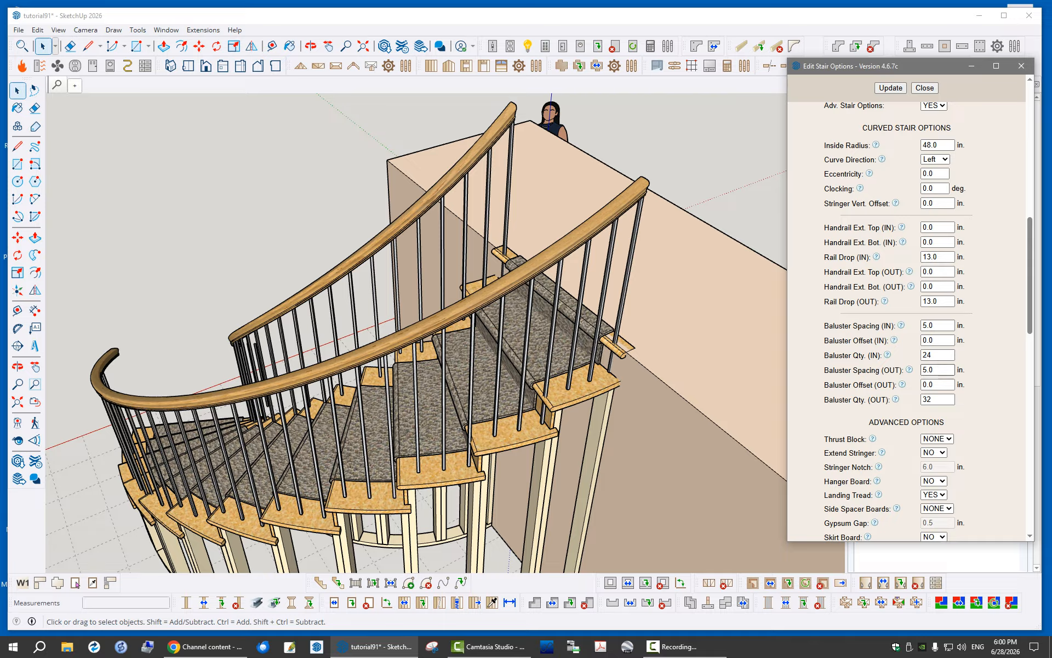
{"action": "double_click", "coordinate": [931, 384]}
{"action": "type", "text": "2.5"}
{"action": "double_click", "coordinate": [932, 340]}
{"action": "type", "text": "2.5"}
{"action": "key", "text": "Tab"}
{"action": "left_click", "coordinate": [890, 88]}
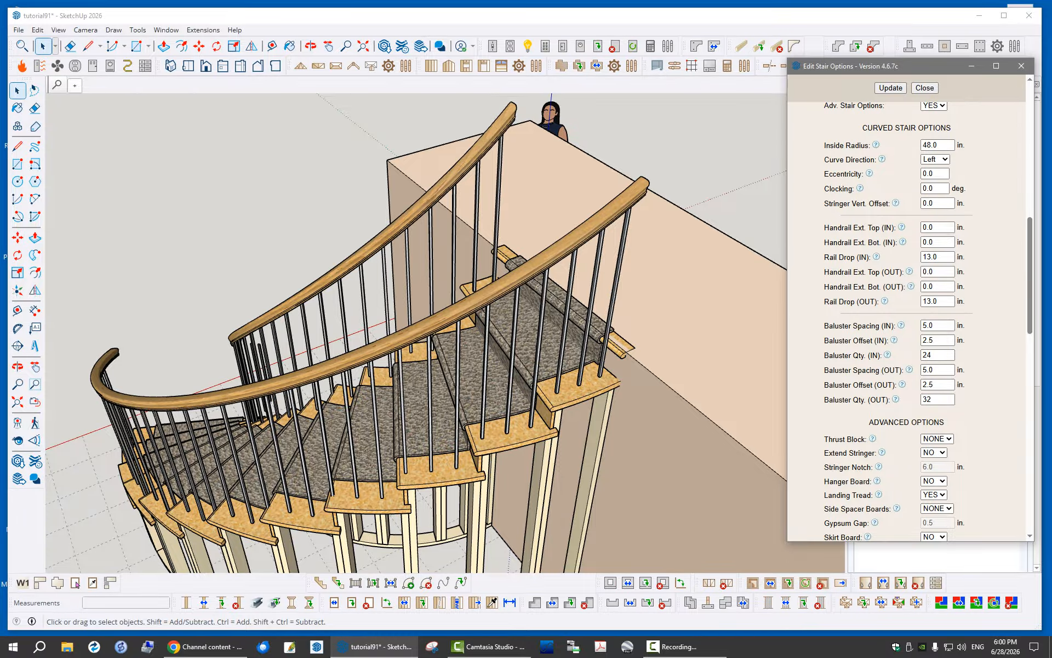
Set the Baluster Spacing (OUT) to 4.8 in. and update the stair model
{"action": "scroll", "coordinate": [611, 362], "scroll_direction": "up", "scroll_amount": 2}
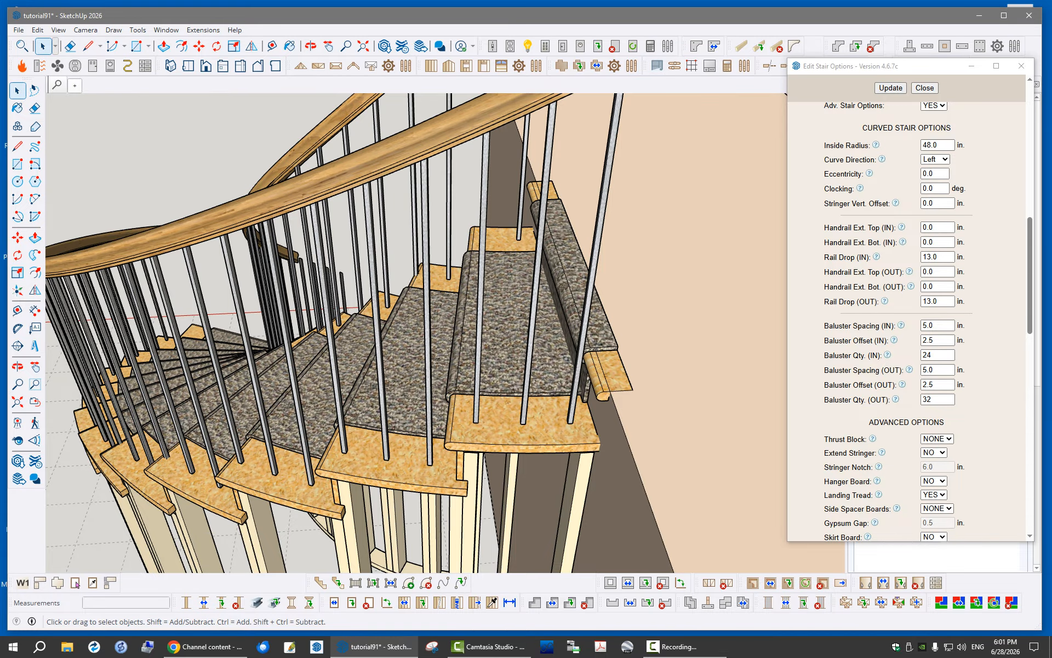
{"action": "middle_click_drag", "start_coordinate": [451, 394], "coordinate": [537, 406]}
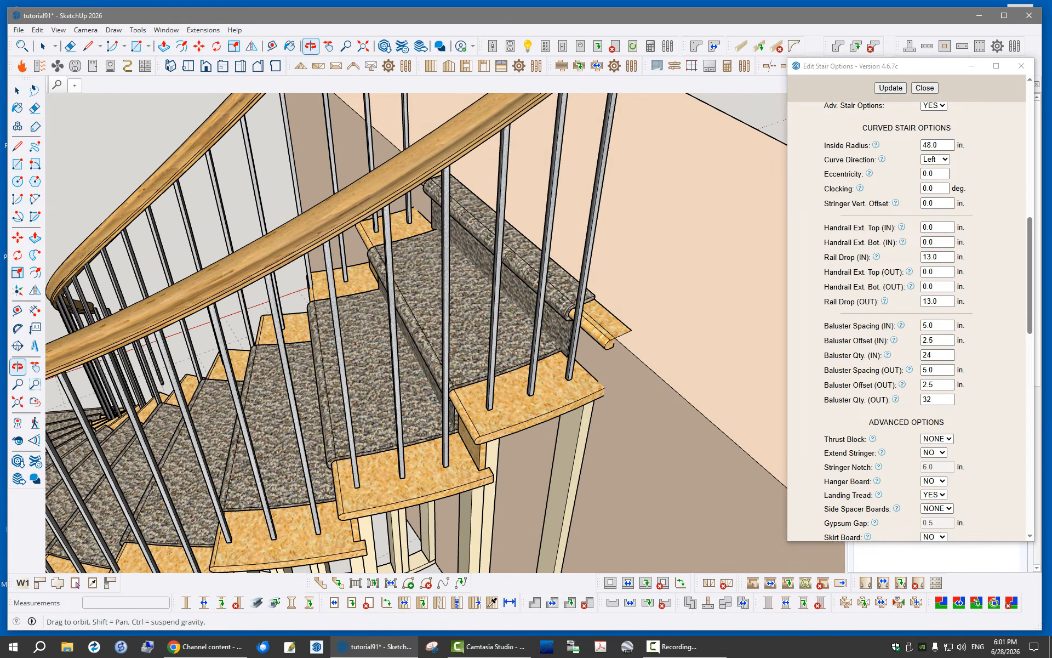
{"action": "scroll", "coordinate": [602, 348], "scroll_direction": "down", "scroll_amount": 2}
{"action": "scroll", "coordinate": [495, 402], "scroll_direction": "up", "scroll_amount": 2}
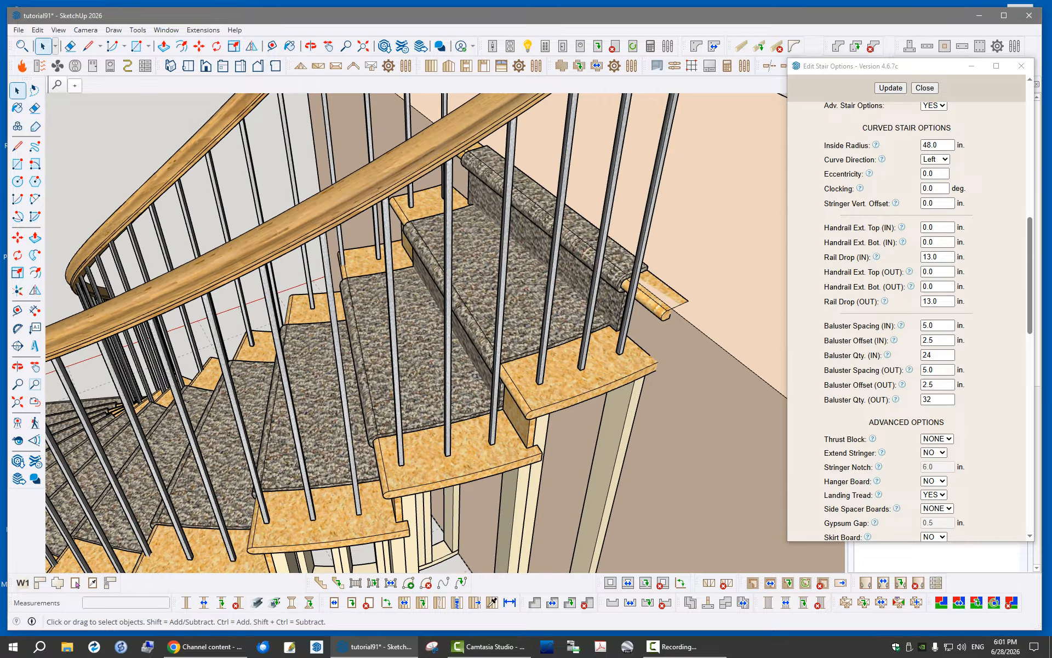
{"action": "scroll", "coordinate": [632, 301], "scroll_direction": "down", "scroll_amount": 2}
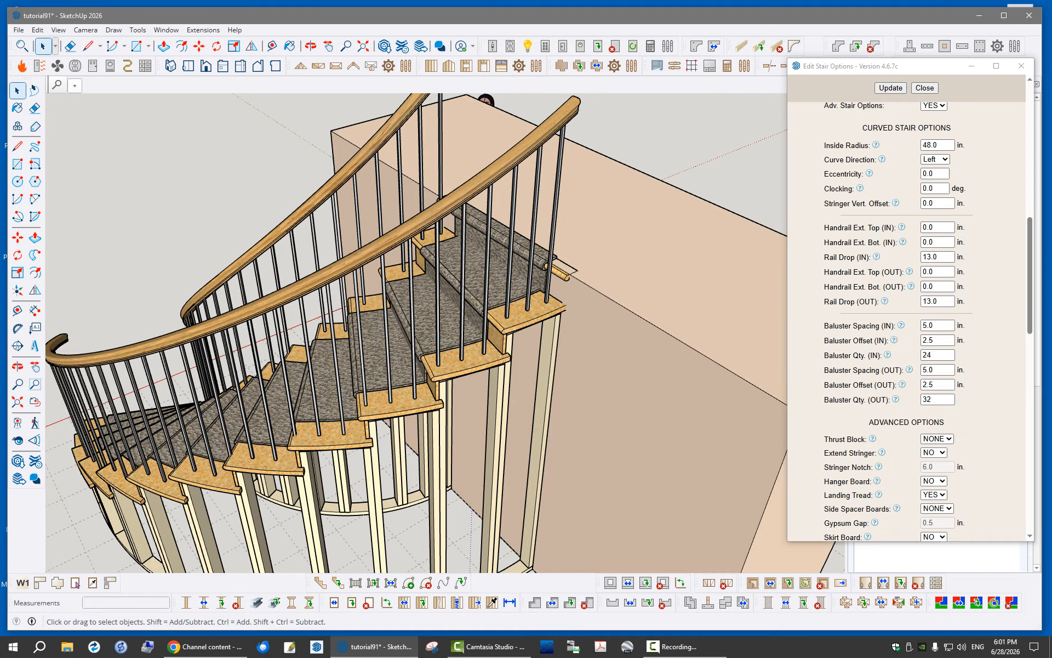
{"action": "key", "text": "Tab"}
{"action": "key", "text": "Tab"}
{"action": "key", "text": "Tab"}
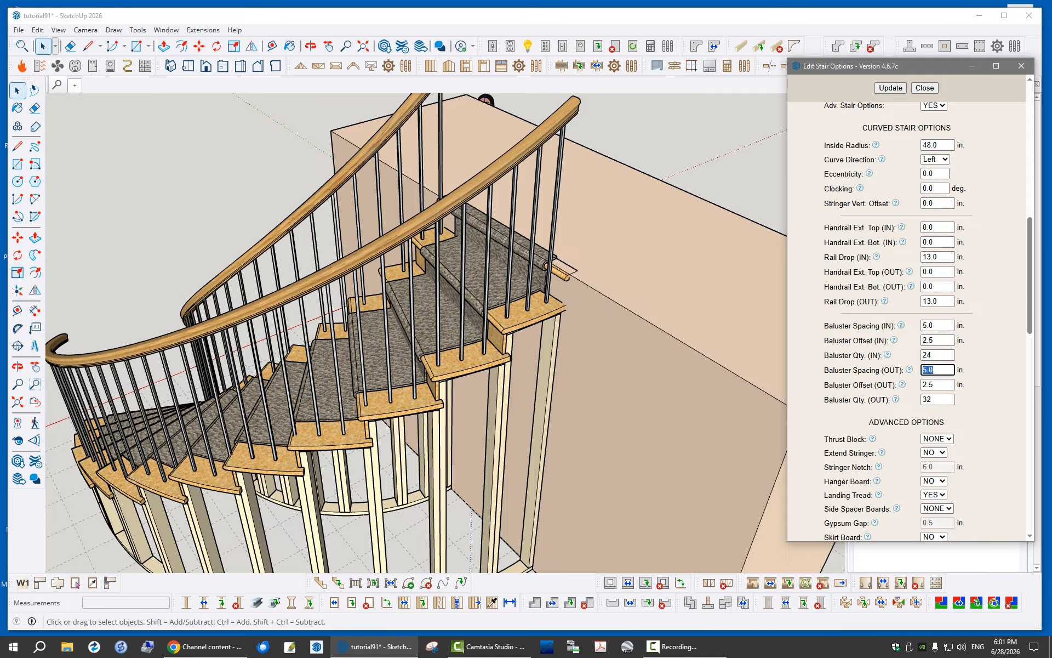
{"action": "type", "text": "4.8"}
{"action": "key", "text": "Return"}
{"action": "left_click", "coordinate": [890, 88]}
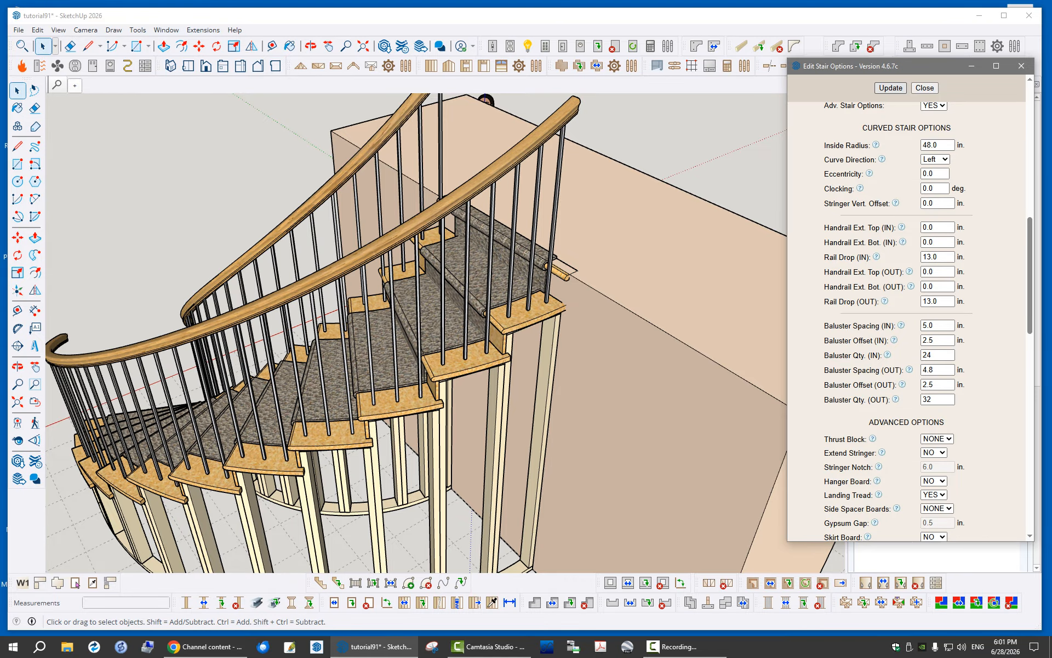
Check the balusters at the foot of the stair and set the Baluster Qty. (OUT) to 36
{"action": "mouse_move", "coordinate": [417, 328]}
{"action": "middle_mouse_down"}
{"action": "mouse_move", "coordinate": [433, 345]}
{"action": "mouse_move", "coordinate": [449, 328]}
{"action": "mouse_move", "coordinate": [592, 340]}
{"action": "middle_mouse_up"}
{"action": "scroll", "coordinate": [521, 302], "scroll_direction": "down", "scroll_amount": 3}
{"action": "scroll", "coordinate": [395, 417], "scroll_direction": "up", "scroll_amount": 5}
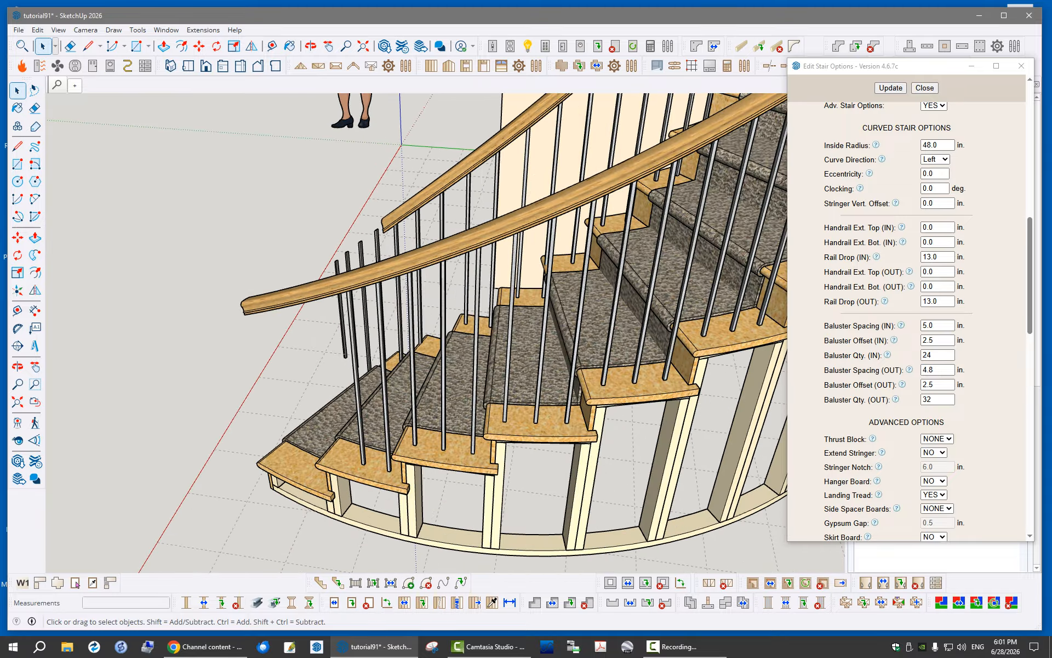
{"action": "middle_click_drag", "start_coordinate": [395, 416], "coordinate": [459, 307]}
{"action": "key", "text": "space"}
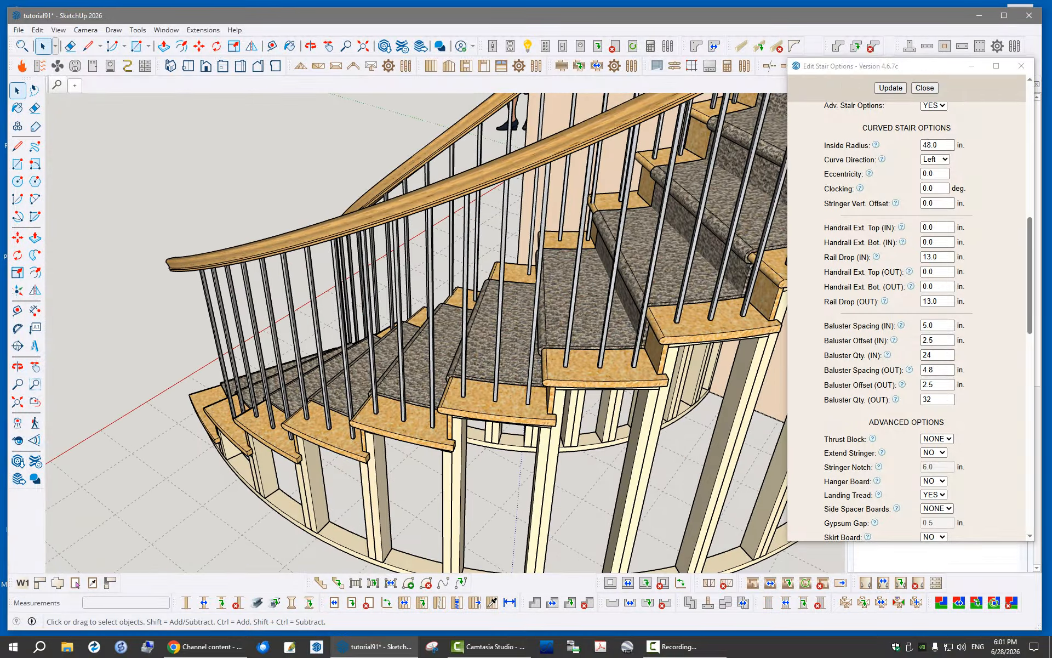
{"action": "scroll", "coordinate": [247, 422], "scroll_direction": "down", "scroll_amount": 2}
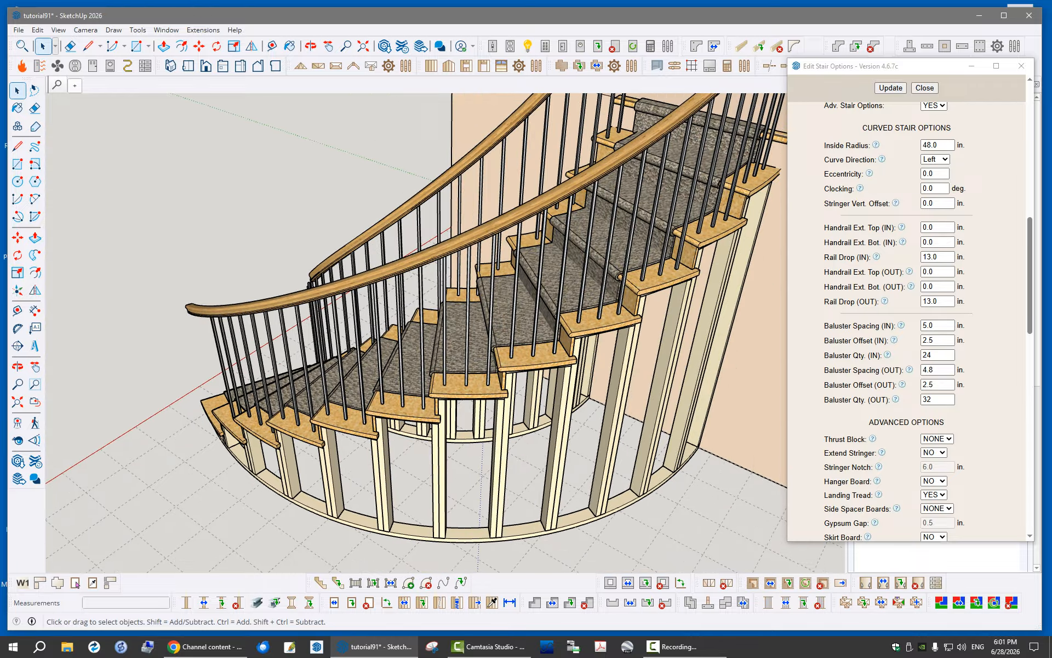
{"action": "middle_click_drag", "start_coordinate": [247, 422], "coordinate": [460, 479]}
{"action": "key", "text": "space"}
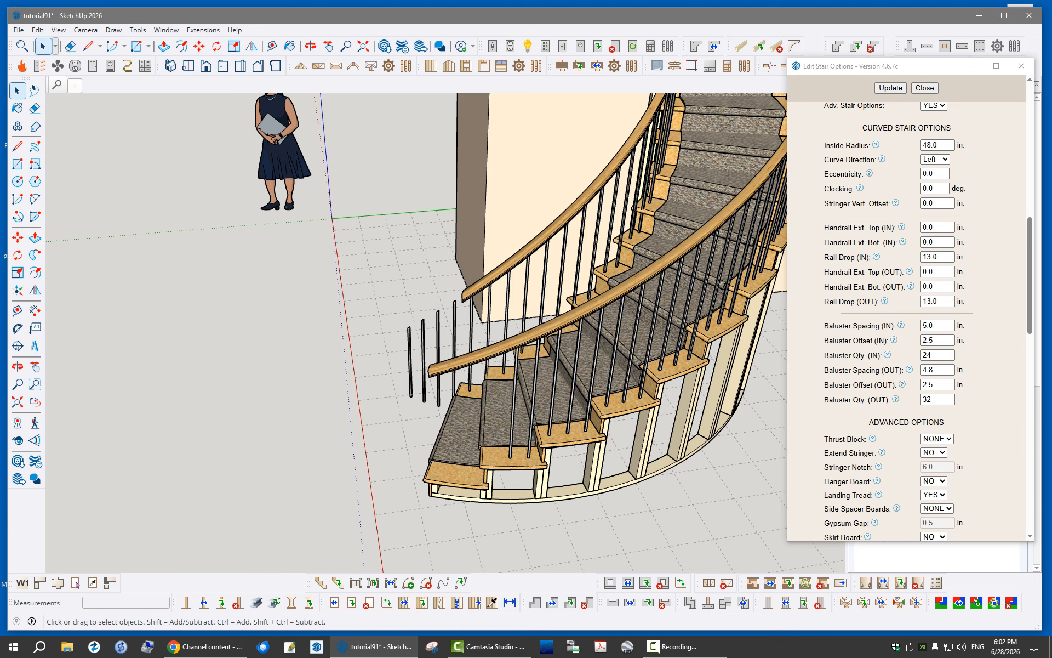
{"action": "double_click", "coordinate": [930, 399]}
{"action": "type", "text": "36"}
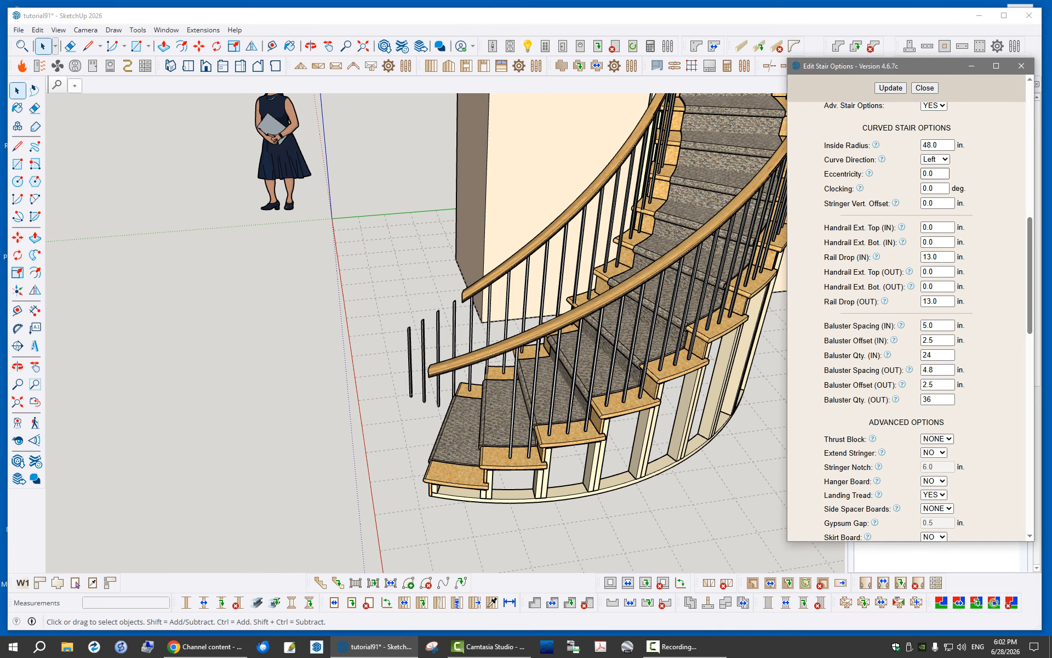
Update the stair model with the new outside baluster quantity and check the balusters along the inside handrail
{"action": "left_click", "coordinate": [891, 88]}
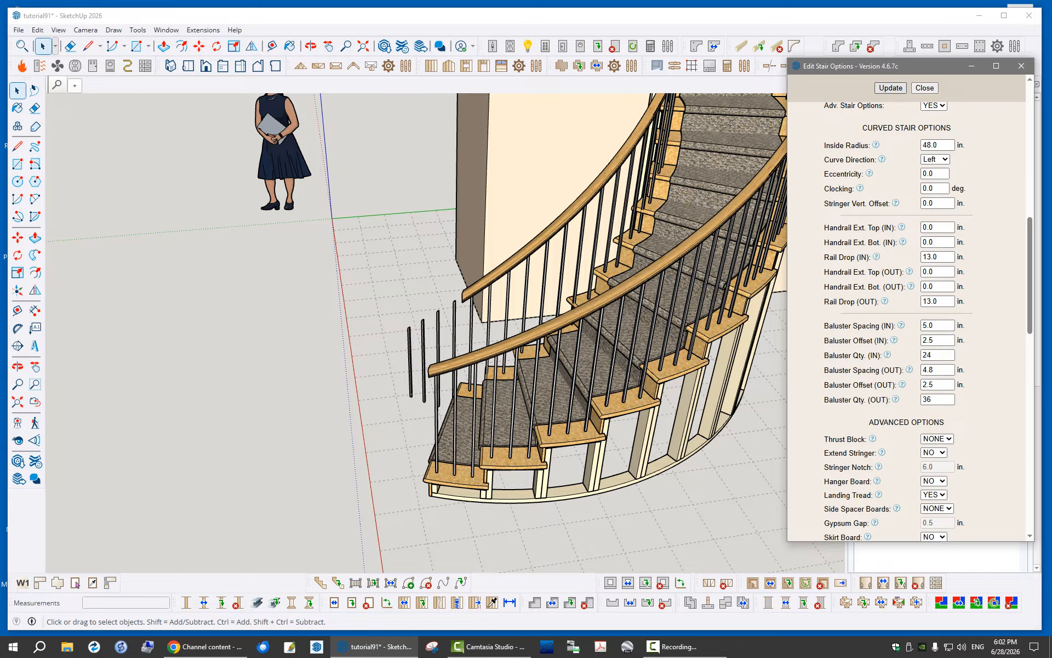
{"action": "mouse_move", "coordinate": [548, 307]}
{"action": "middle_mouse_down"}
{"action": "mouse_move", "coordinate": [493, 307]}
{"action": "mouse_move", "coordinate": [393, 396]}
{"action": "middle_mouse_up"}
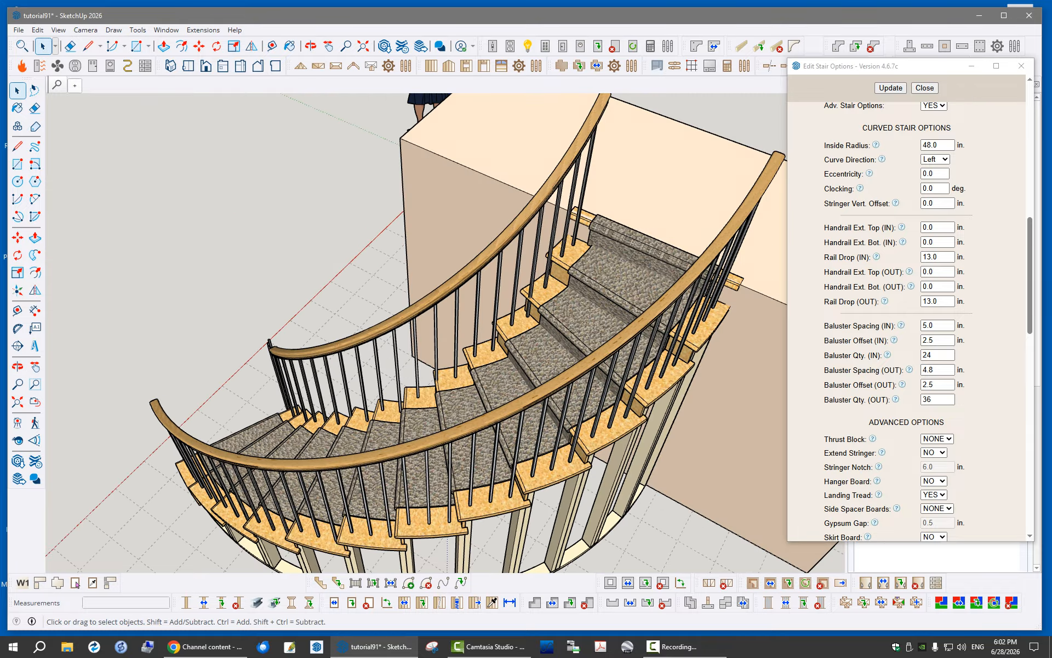
{"action": "middle_click_drag", "start_coordinate": [518, 285], "coordinate": [510, 231]}
{"action": "scroll", "coordinate": [509, 228], "scroll_direction": "up", "scroll_amount": 2}
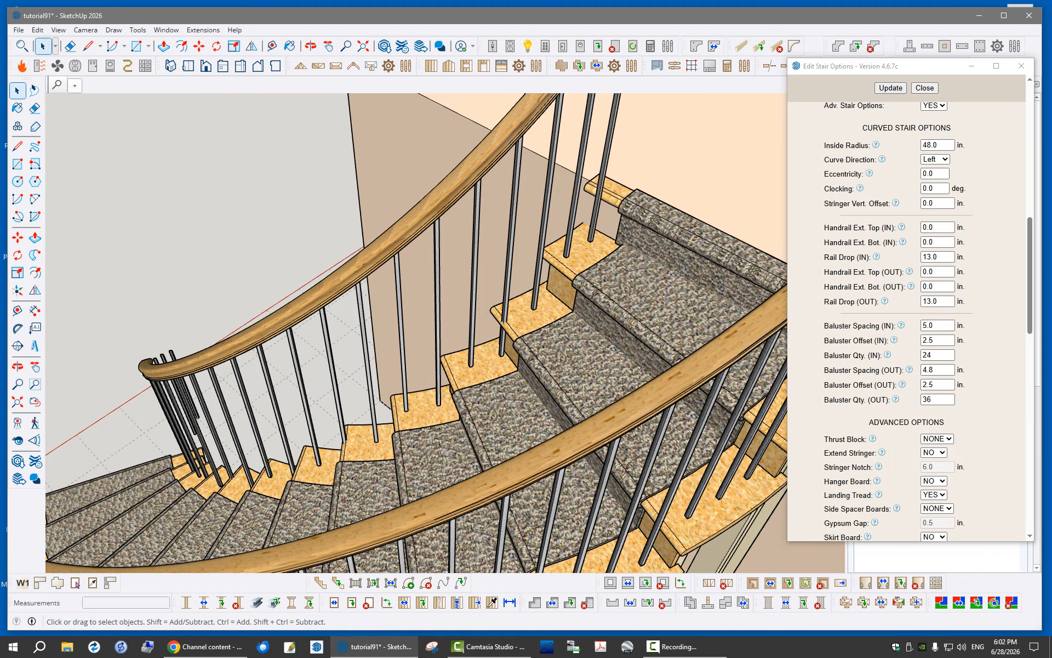
Set the Baluster Spacing (IN) to 4.1875 in. and update the stair model
{"action": "double_click", "coordinate": [930, 325]}
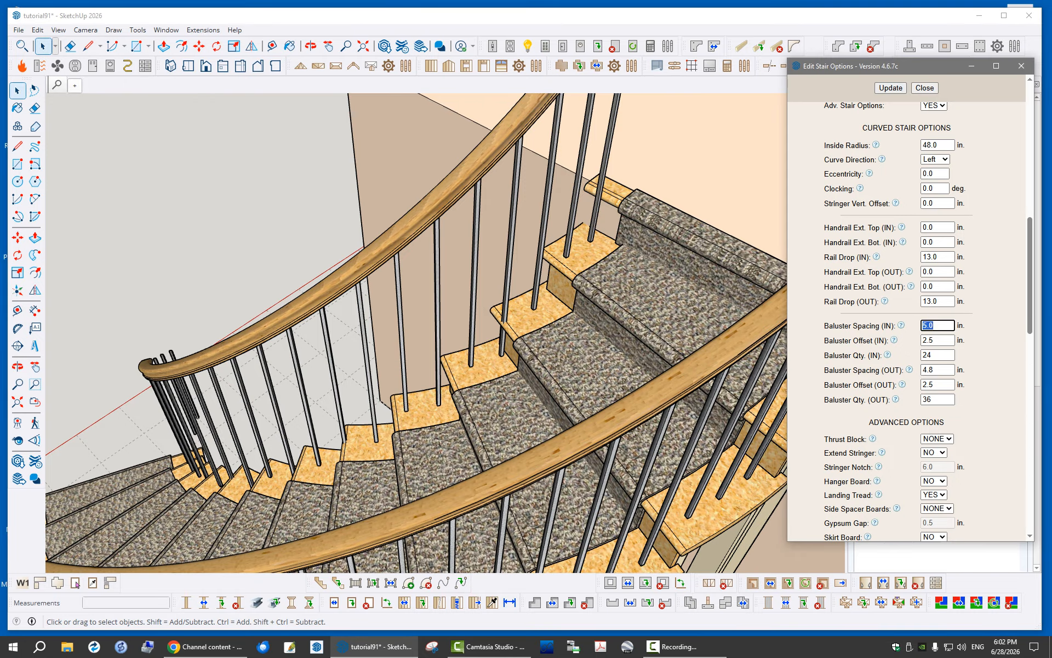
{"action": "type", "text": "4.1875"}
{"action": "left_click", "coordinate": [890, 88]}
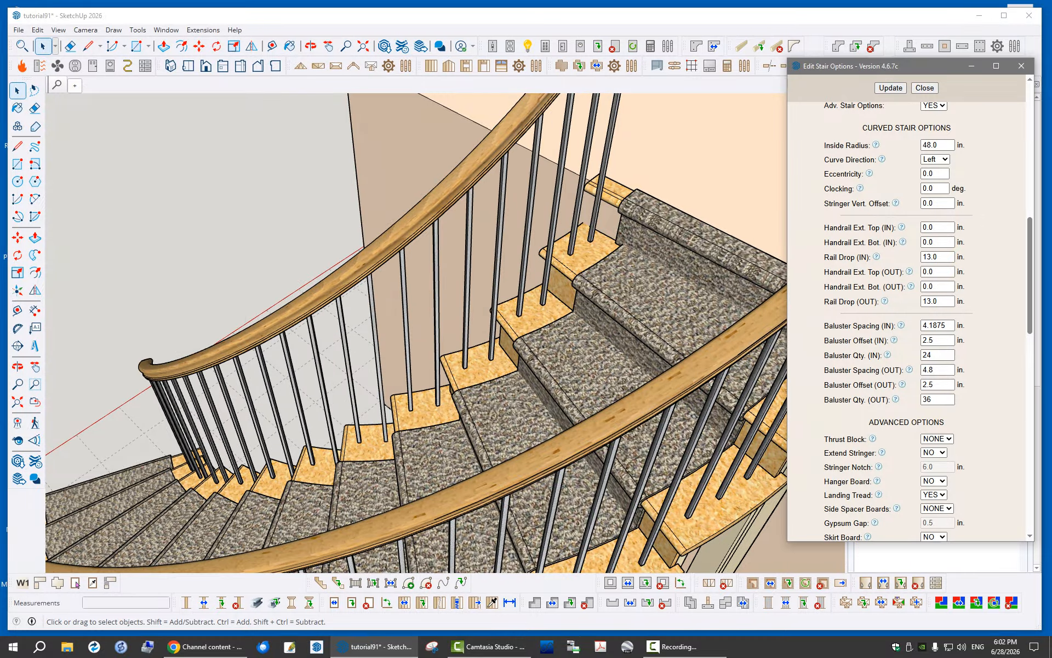
Examine the curved stair from several angles, including from above, checking the handrails and baluster layout on both sides
{"action": "middle_click_drag", "start_coordinate": [416, 340], "coordinate": [626, 361]}
{"action": "scroll", "coordinate": [483, 362], "scroll_direction": "down", "scroll_amount": 2}
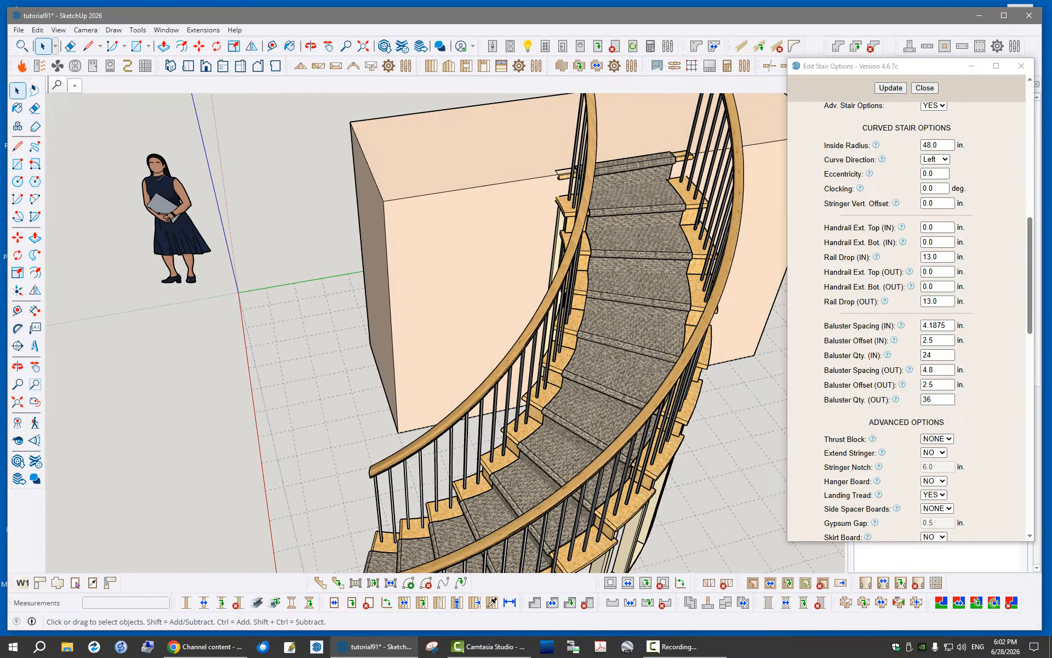
{"action": "scroll", "coordinate": [455, 425], "scroll_direction": "down", "scroll_amount": 3}
{"action": "scroll", "coordinate": [427, 483], "scroll_direction": "up", "scroll_amount": 3}
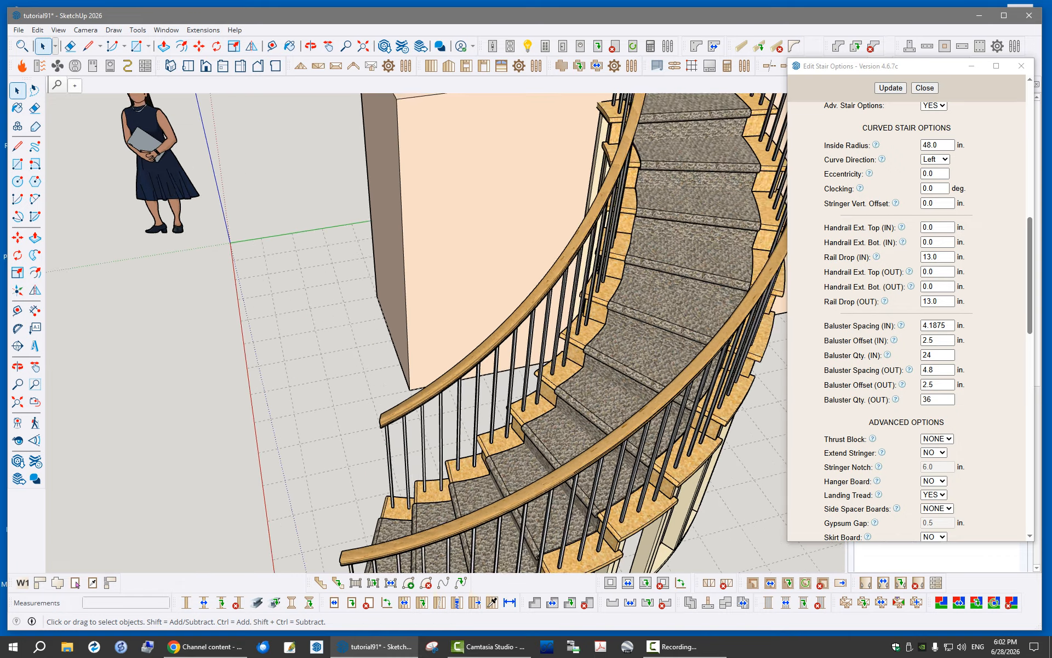
{"action": "scroll", "coordinate": [412, 499], "scroll_direction": "up", "scroll_amount": 3}
{"action": "scroll", "coordinate": [395, 519], "scroll_direction": "down", "scroll_amount": 2}
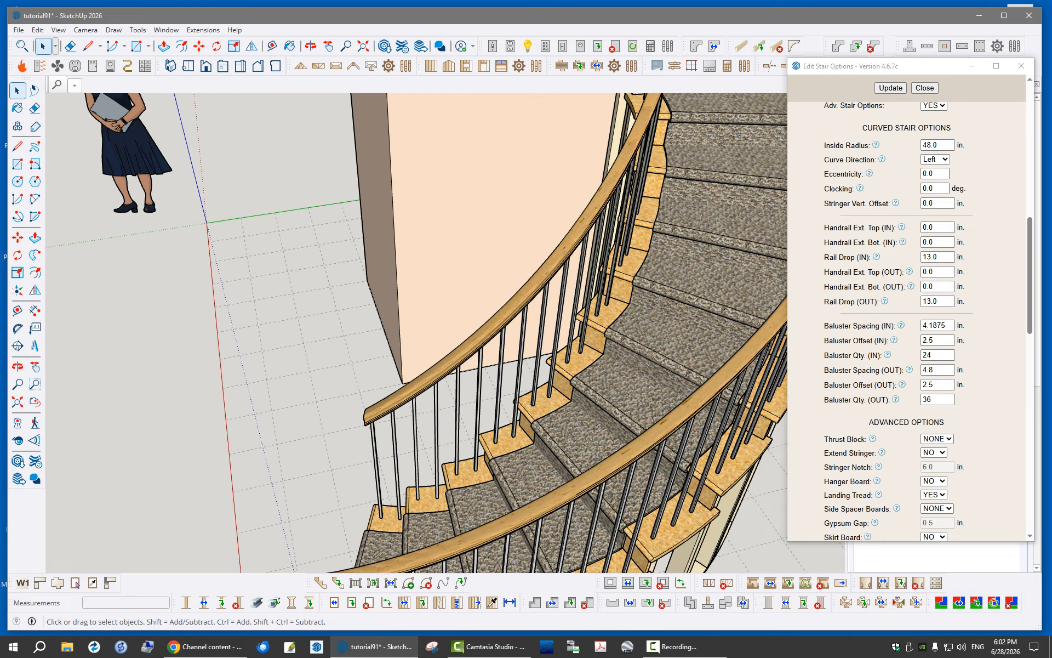
{"action": "middle_click_drag", "start_coordinate": [494, 383], "coordinate": [373, 417]}
{"action": "key", "text": "space"}
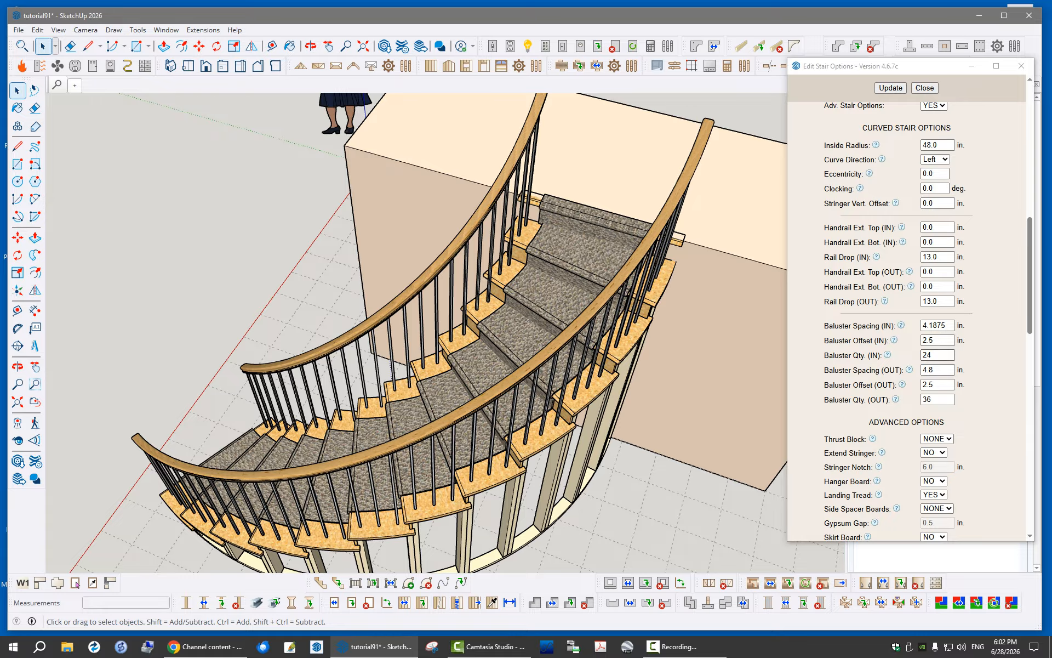
{"action": "middle_click_drag", "start_coordinate": [521, 339], "coordinate": [504, 296]}
{"action": "scroll", "coordinate": [504, 290], "scroll_direction": "down", "scroll_amount": 2}
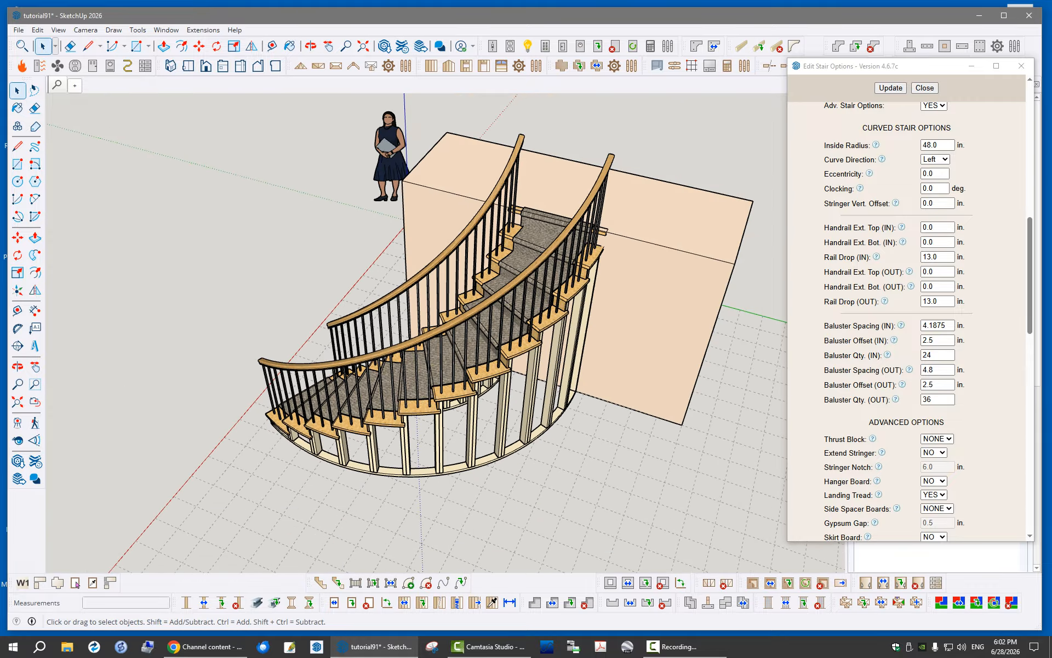
{"action": "scroll", "coordinate": [334, 417], "scroll_direction": "up", "scroll_amount": 3}
{"action": "middle_click_drag", "start_coordinate": [351, 412], "coordinate": [307, 425]}
{"action": "key", "text": "space"}
{"action": "left_click", "coordinate": [76, 583]}
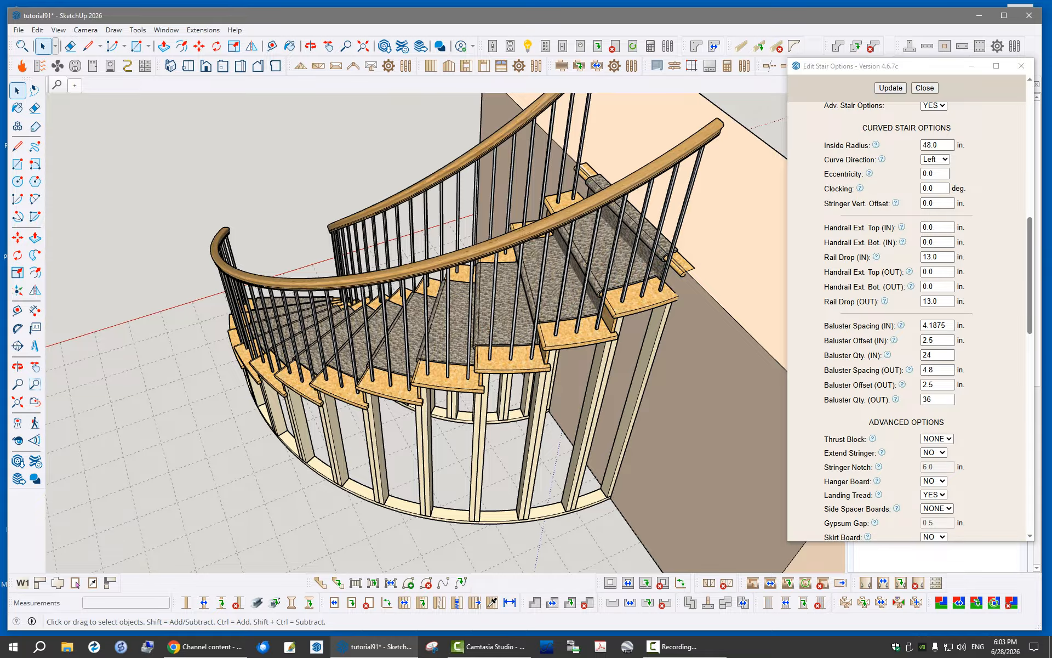
{"action": "middle_click_drag", "start_coordinate": [351, 328], "coordinate": [416, 345]}
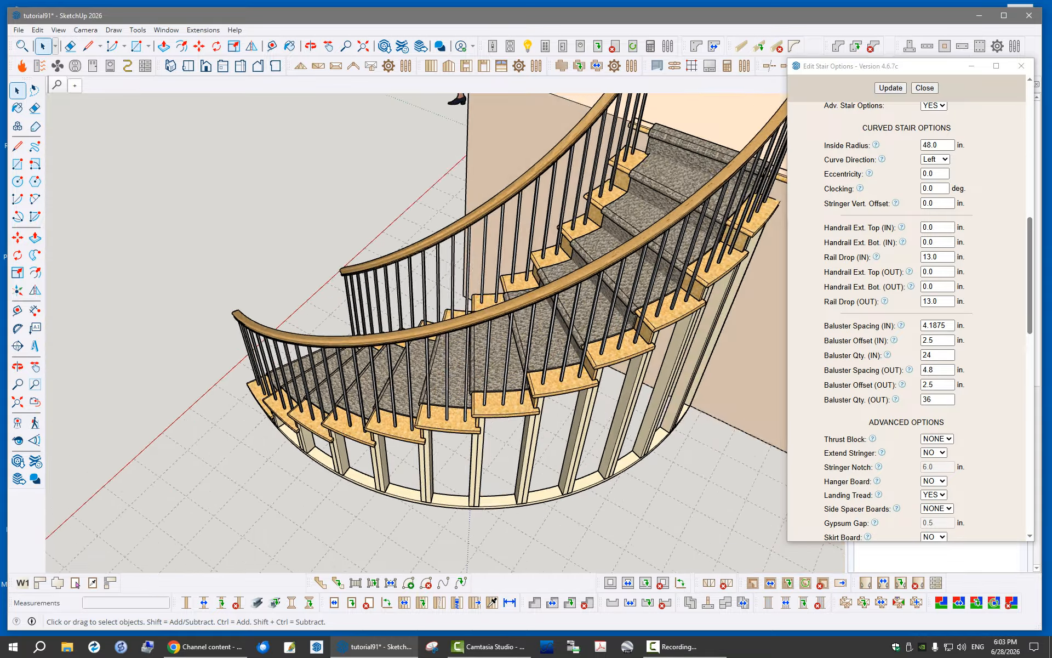
{"action": "scroll", "coordinate": [364, 312], "scroll_direction": "down", "scroll_amount": 3}
{"action": "middle_click_drag", "start_coordinate": [365, 312], "coordinate": [474, 317]}
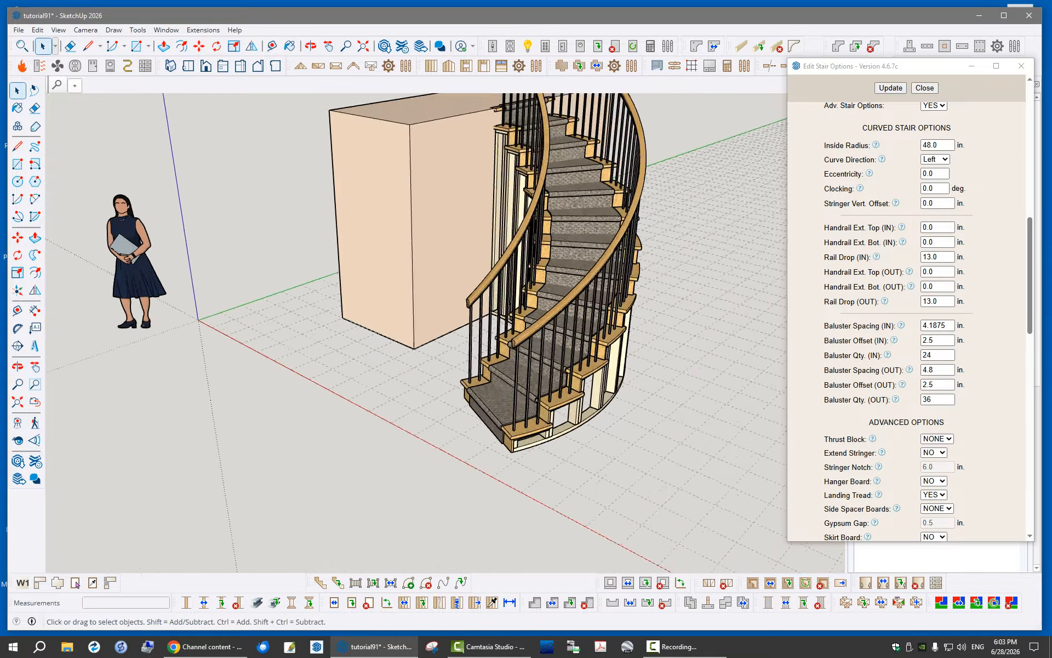
{"action": "key", "text": "space"}
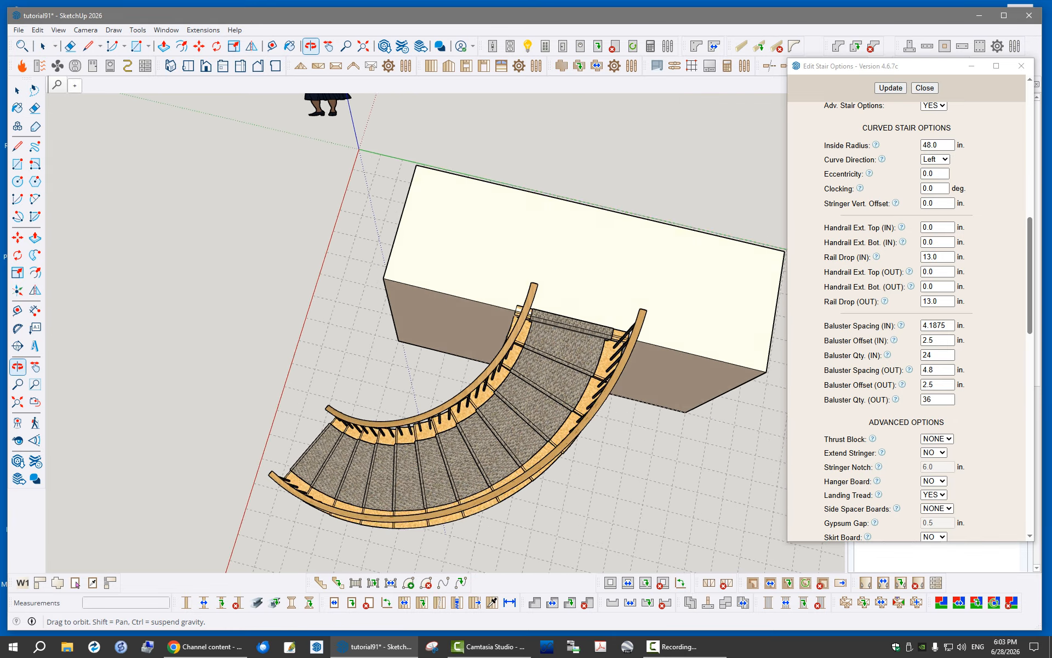
{"action": "key", "text": "o"}
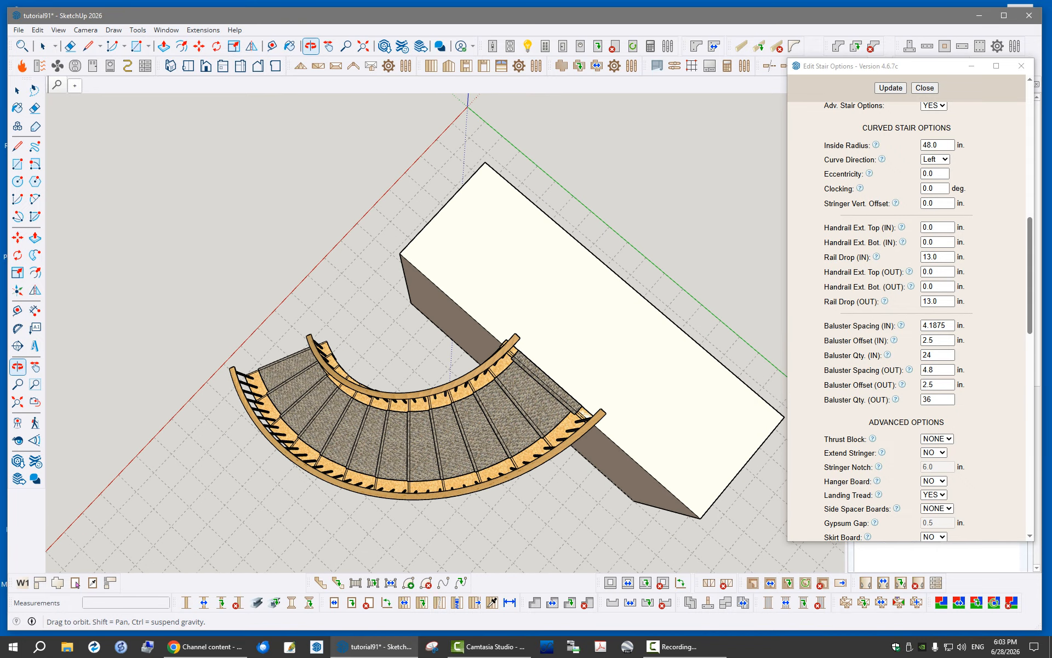
{"action": "key", "text": "space"}
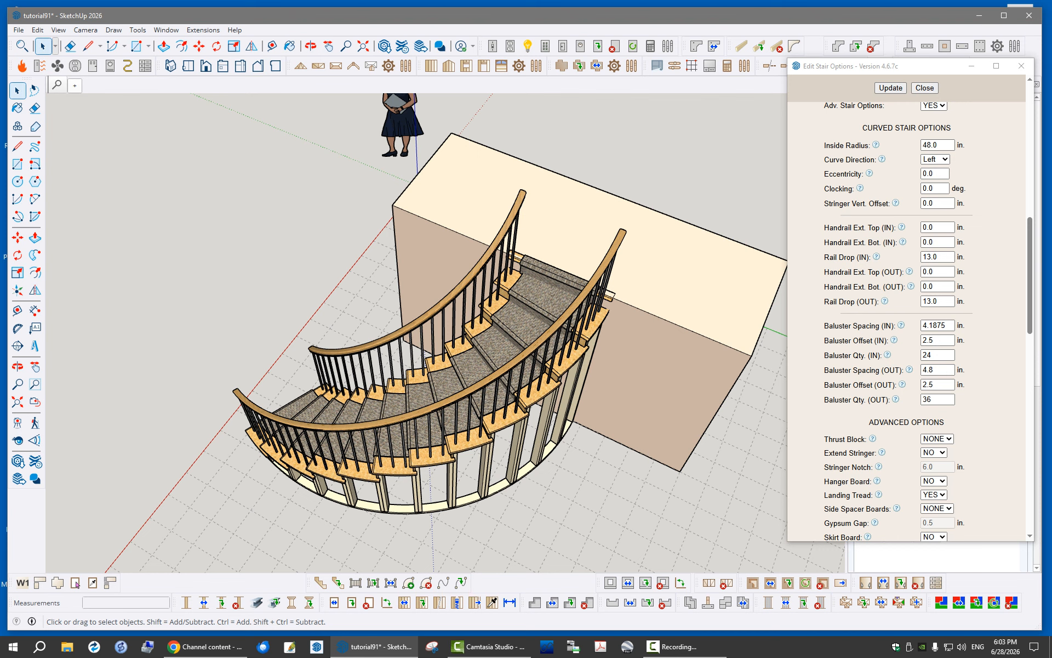
{"action": "scroll", "coordinate": [442, 373], "scroll_direction": "up", "scroll_amount": 2}
{"action": "middle_click_drag", "start_coordinate": [443, 372], "coordinate": [405, 372]}
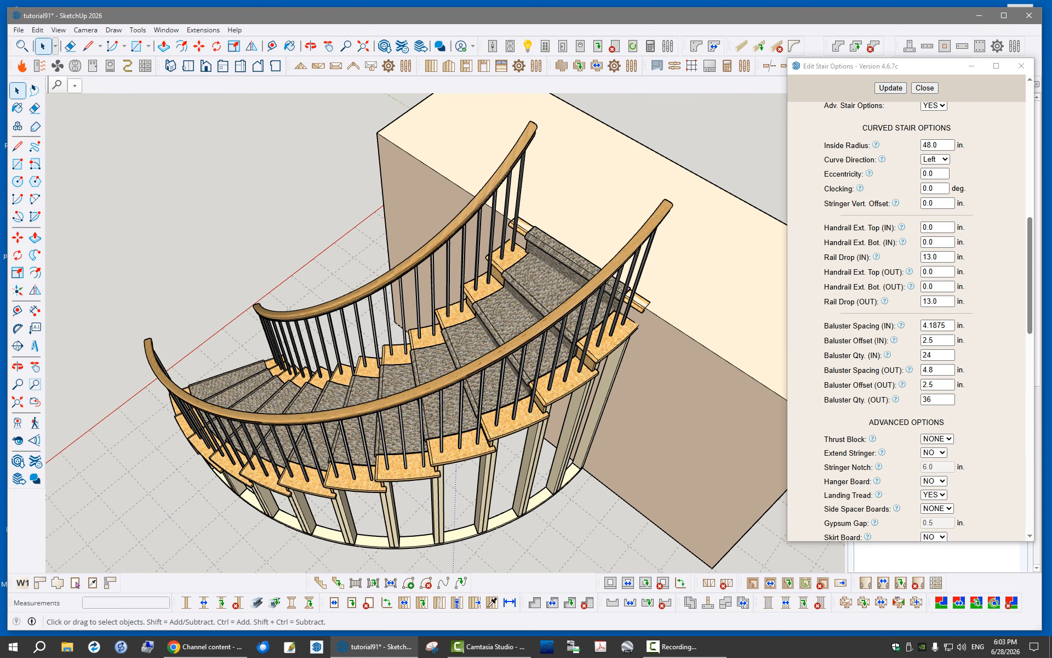
{"action": "scroll", "coordinate": [509, 324], "scroll_direction": "down", "scroll_amount": 2}
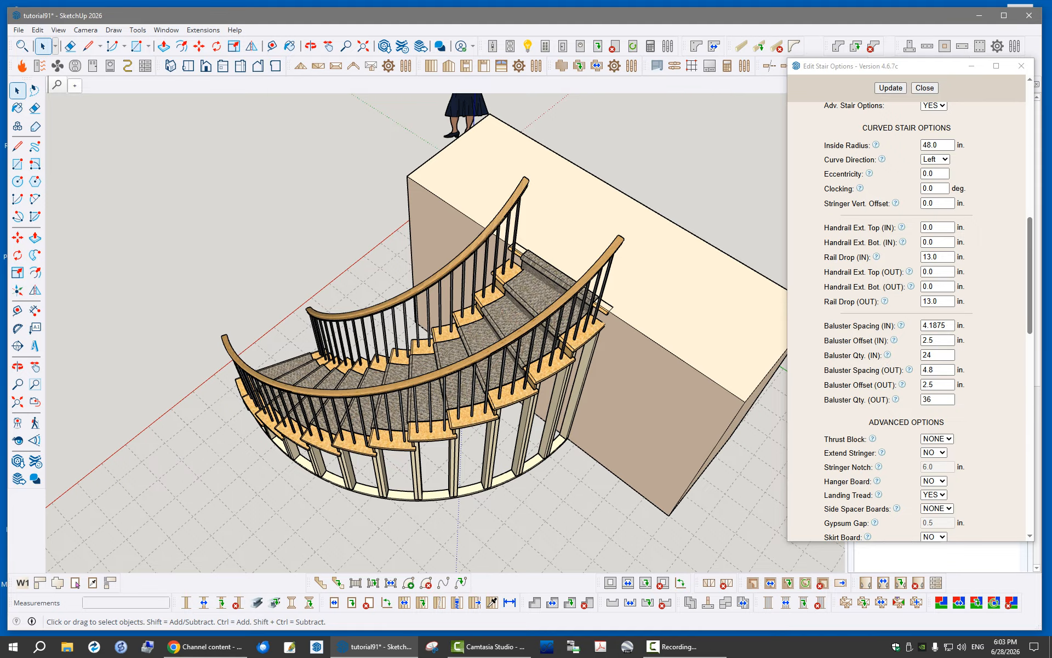
{"action": "middle_click_drag", "start_coordinate": [509, 324], "coordinate": [512, 294]}
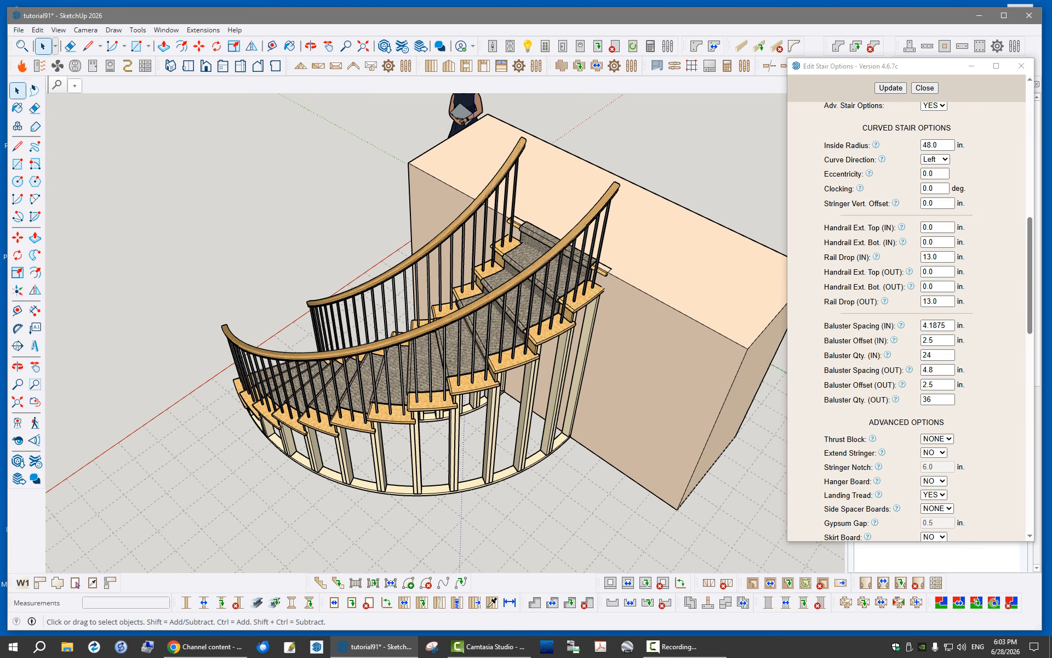
Turn on Handrail Posts for the curved stair by setting the option to YES
{"action": "left_click_drag", "start_coordinate": [1030, 274], "coordinate": [1030, 403]}
{"action": "scroll", "coordinate": [907, 318], "scroll_direction": "down", "scroll_amount": 3}
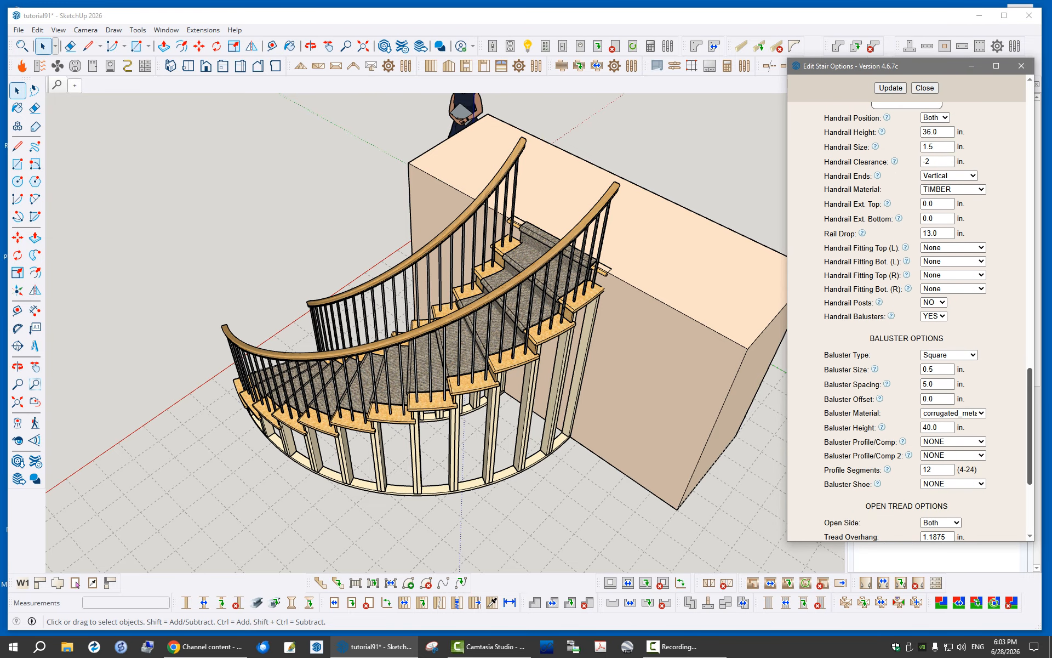
{"action": "scroll", "coordinate": [907, 318], "scroll_direction": "up", "scroll_amount": 1}
{"action": "scroll", "coordinate": [907, 318], "scroll_direction": "down", "scroll_amount": 2}
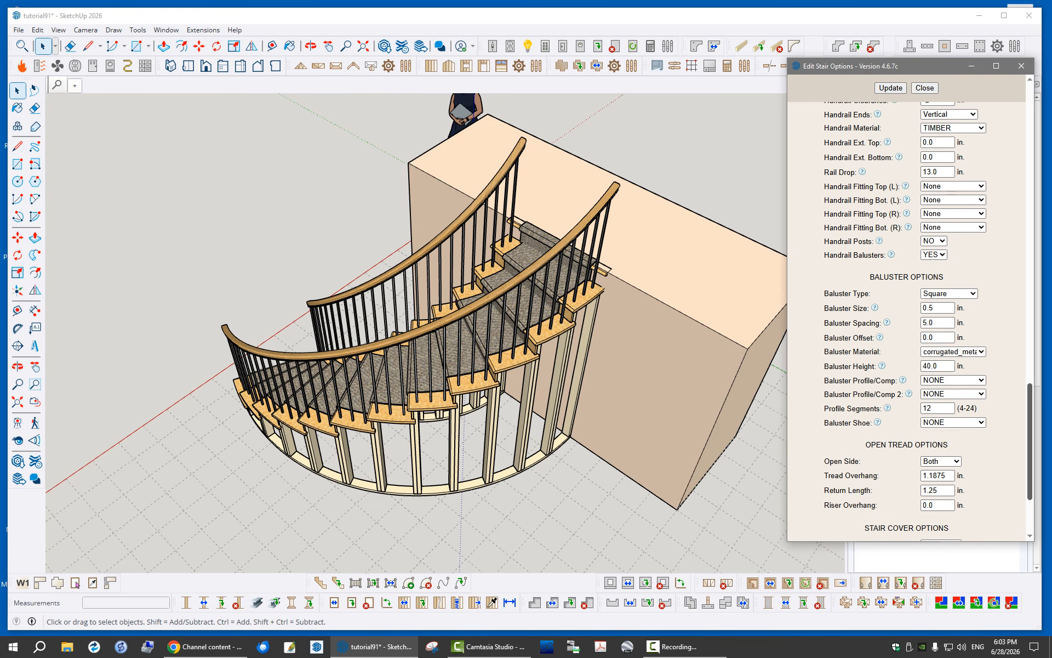
{"action": "scroll", "coordinate": [907, 318], "scroll_direction": "up", "scroll_amount": 2}
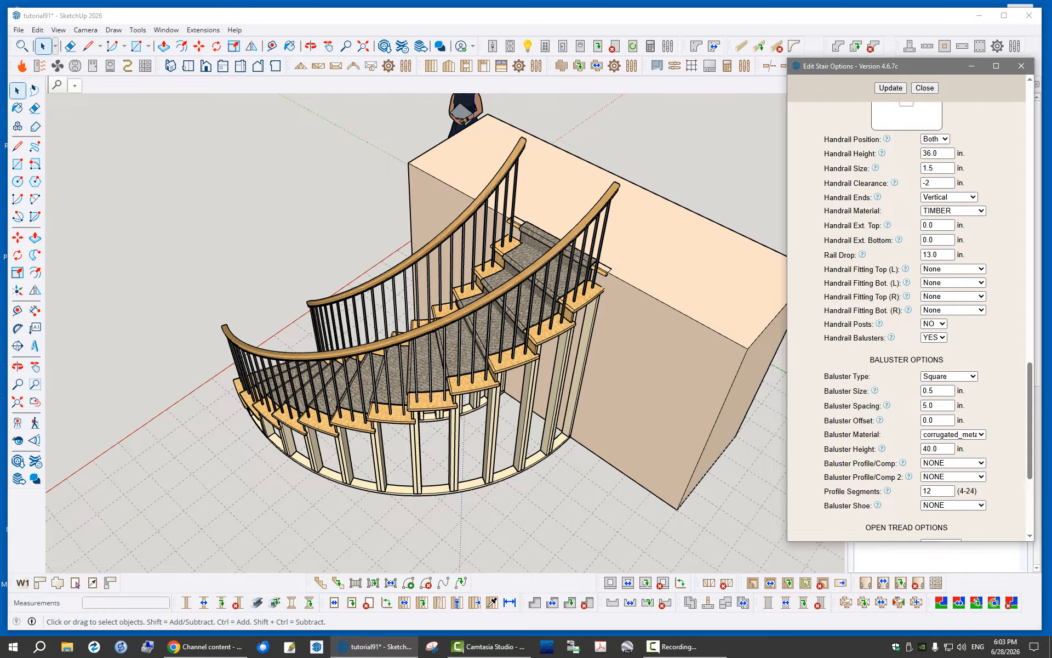
{"action": "left_click", "coordinate": [934, 324]}
{"action": "left_click", "coordinate": [934, 344]}
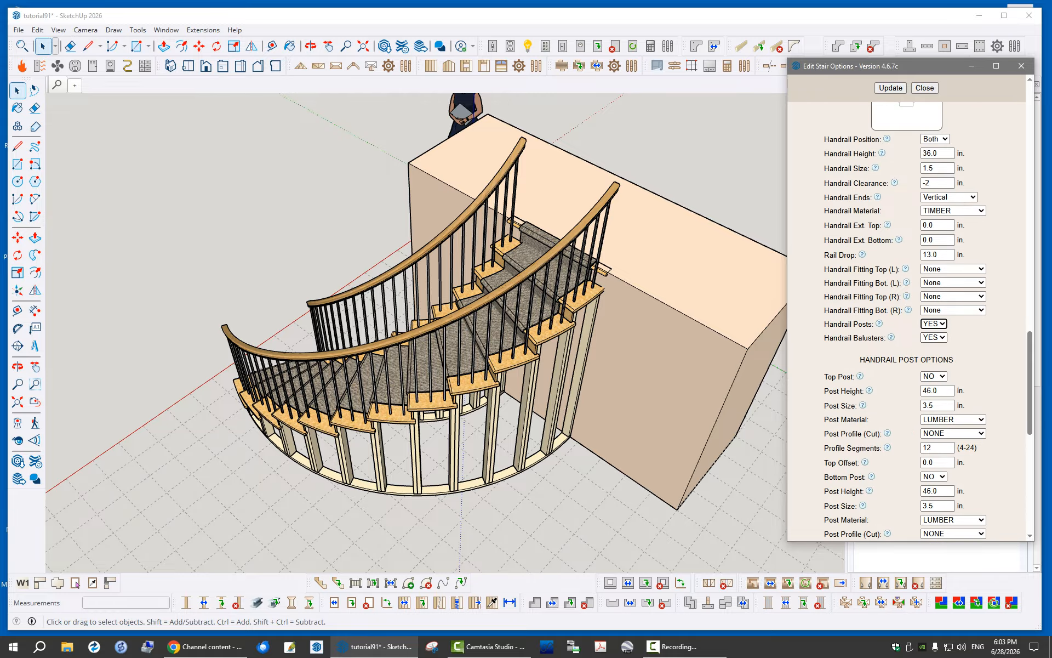
Set both Top Post and Bottom Post to YES in the handrail post options and update the stair model
{"action": "scroll", "coordinate": [907, 317], "scroll_direction": "down", "scroll_amount": 5}
{"action": "scroll", "coordinate": [907, 318], "scroll_direction": "up", "scroll_amount": 5}
{"action": "scroll", "coordinate": [907, 318], "scroll_direction": "down", "scroll_amount": 3}
{"action": "left_click", "coordinate": [934, 230]}
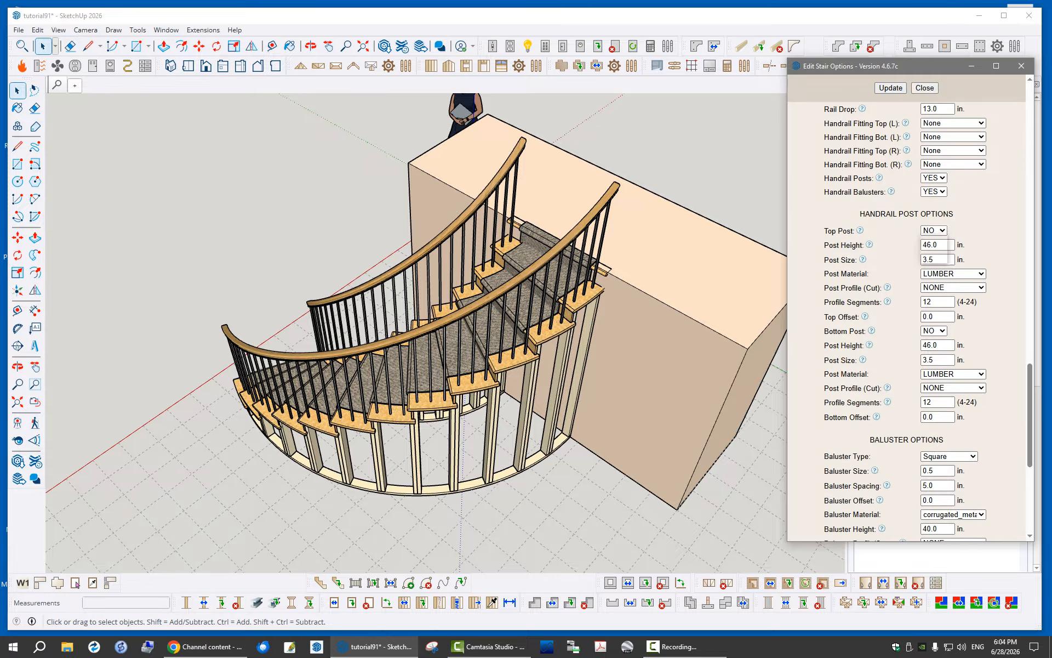
{"action": "left_click", "coordinate": [934, 242]}
{"action": "left_click", "coordinate": [934, 331]}
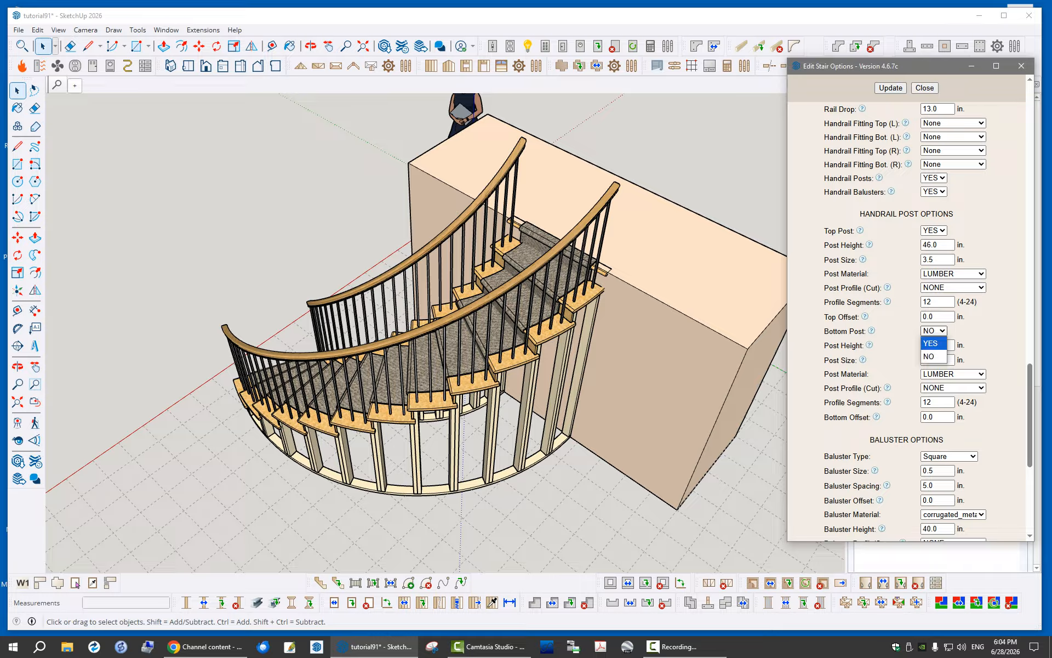
{"action": "left_click", "coordinate": [934, 343]}
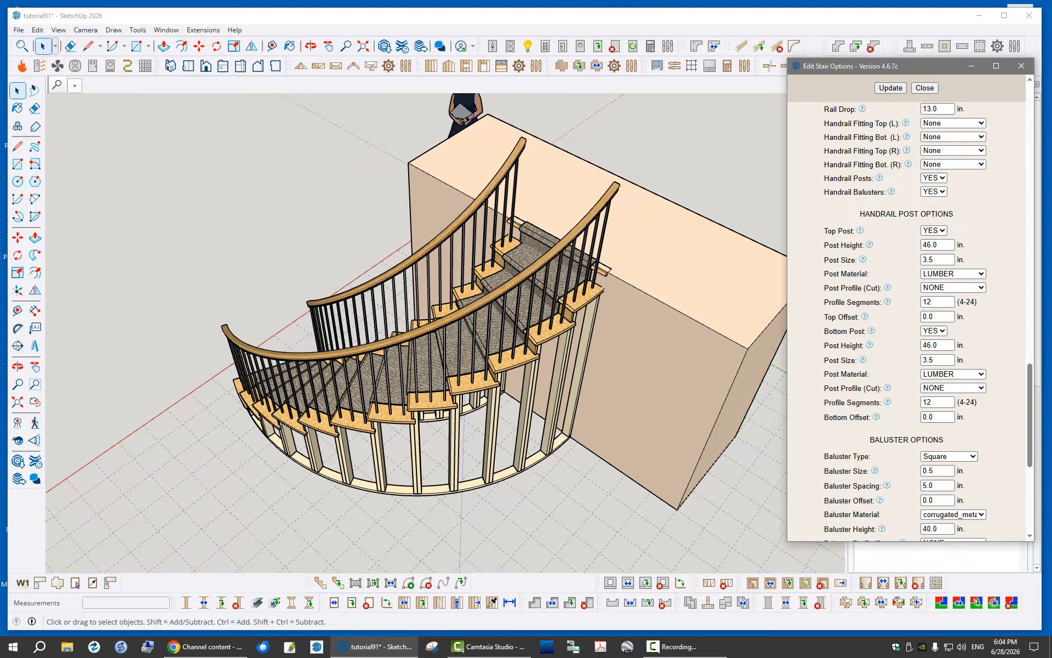
{"action": "left_click", "coordinate": [891, 88]}
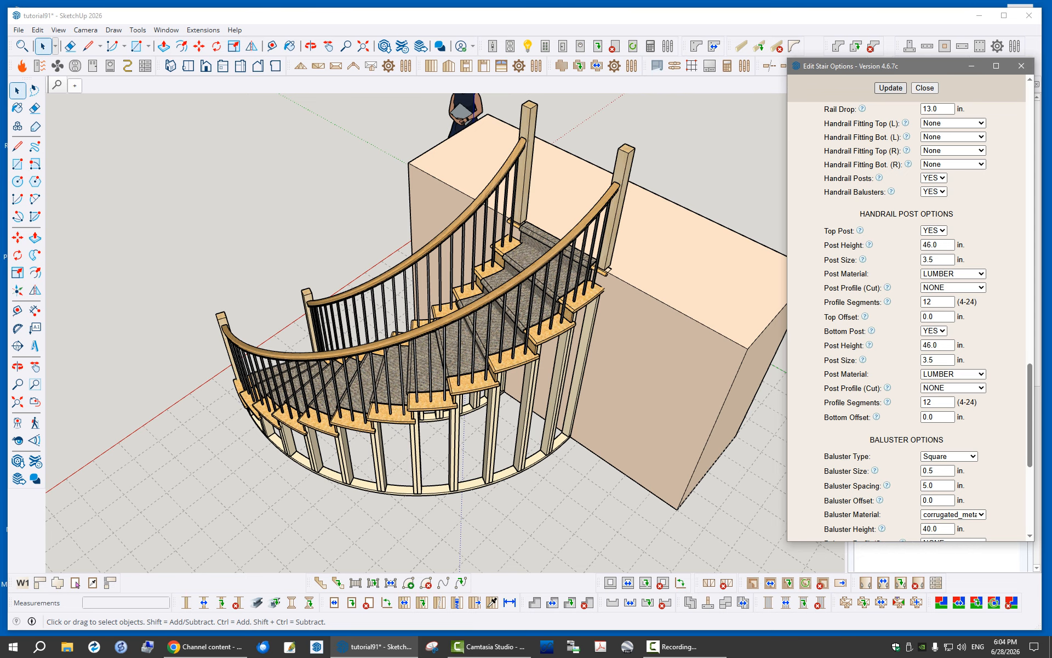
Check the post position at the stair's upper end and set Handrail Ext. Top (IN) and (OUT) to 1 in., updating the model
{"action": "middle_click_drag", "start_coordinate": [241, 362], "coordinate": [296, 339]}
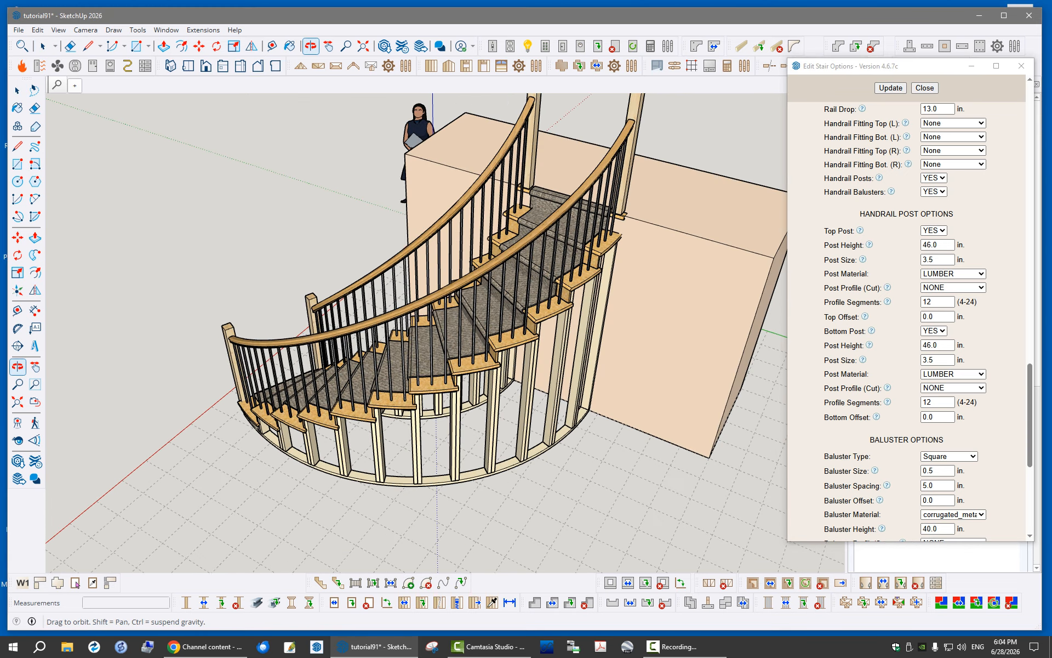
{"action": "scroll", "coordinate": [290, 337], "scroll_direction": "down", "scroll_amount": 3}
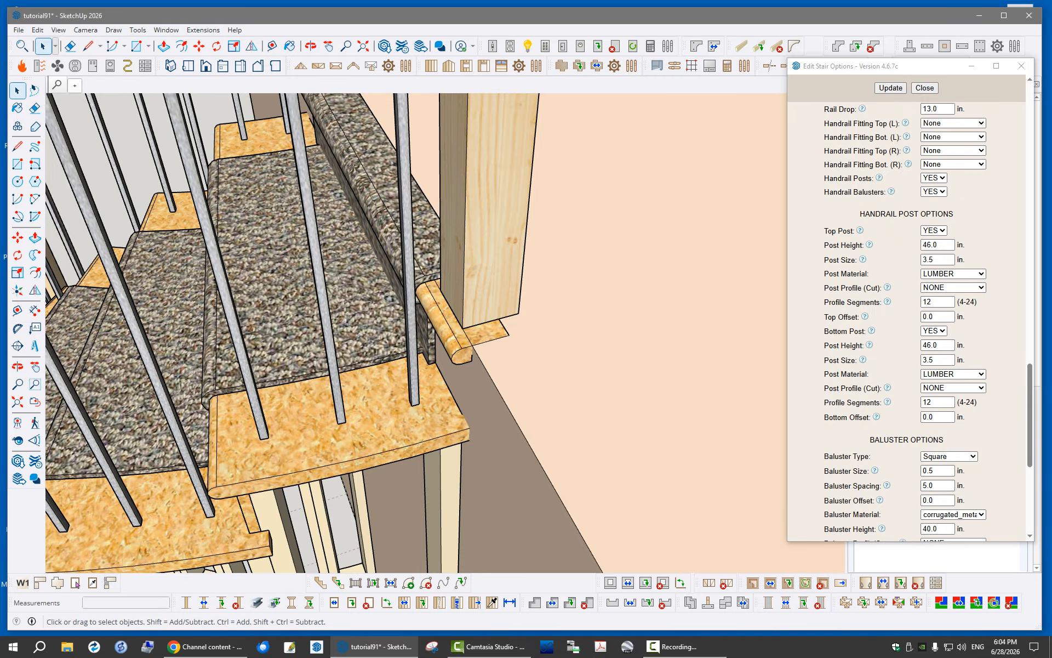
{"action": "scroll", "coordinate": [953, 296], "scroll_direction": "up", "scroll_amount": 20}
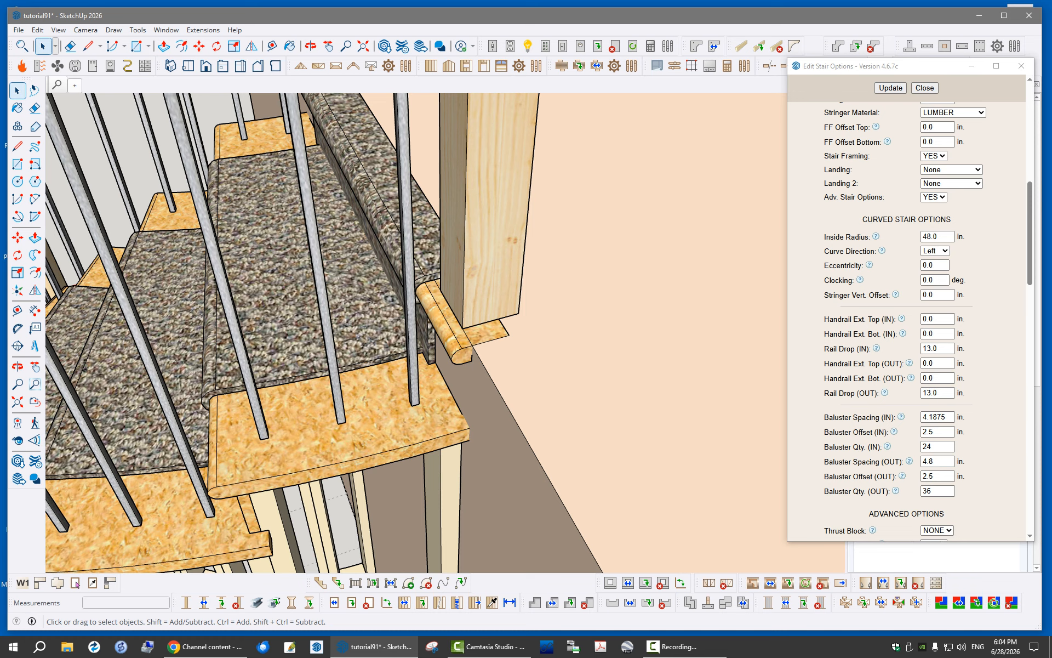
{"action": "key", "text": "shift+Tab"}
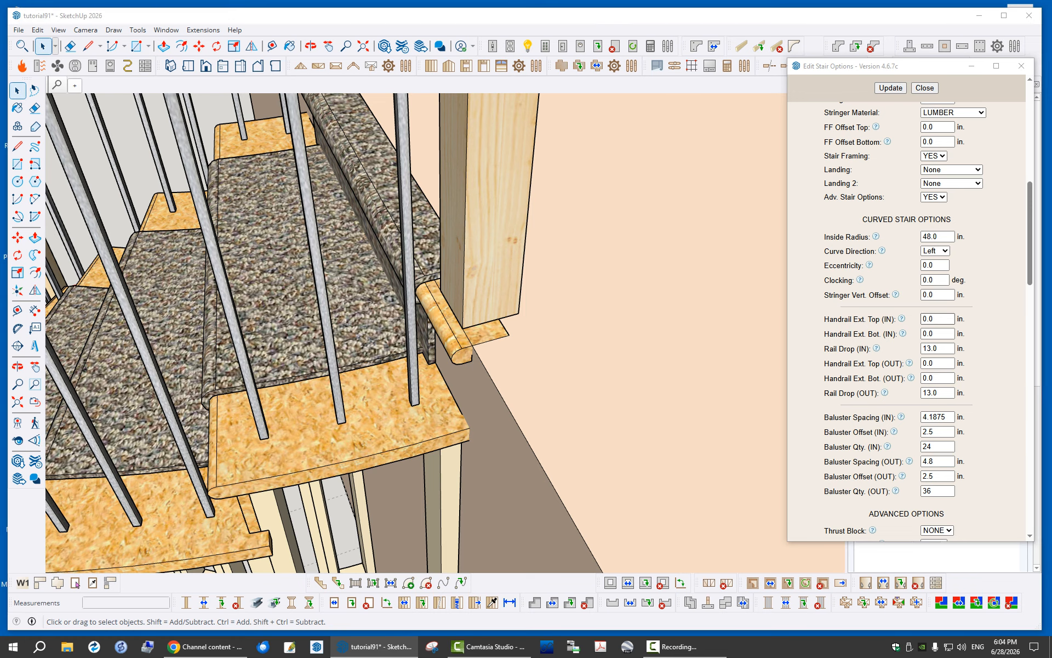
{"action": "type", "text": "1"}
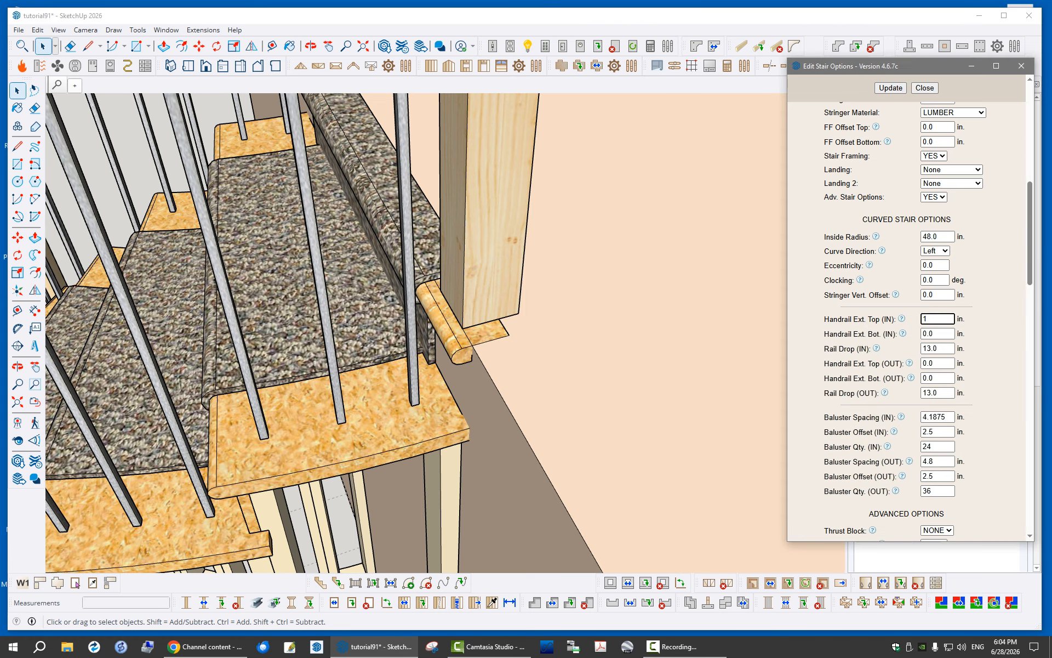
{"action": "key", "text": "Tab"}
{"action": "key", "text": "Tab"}
{"action": "key", "text": "Tab"}
{"action": "type", "text": "1"}
{"action": "key", "text": "Return"}
Set Handrail Ext. Bot. (IN) and (OUT) to 2 in. each and update the stair model
{"action": "scroll", "coordinate": [423, 433], "scroll_direction": "down", "scroll_amount": 4}
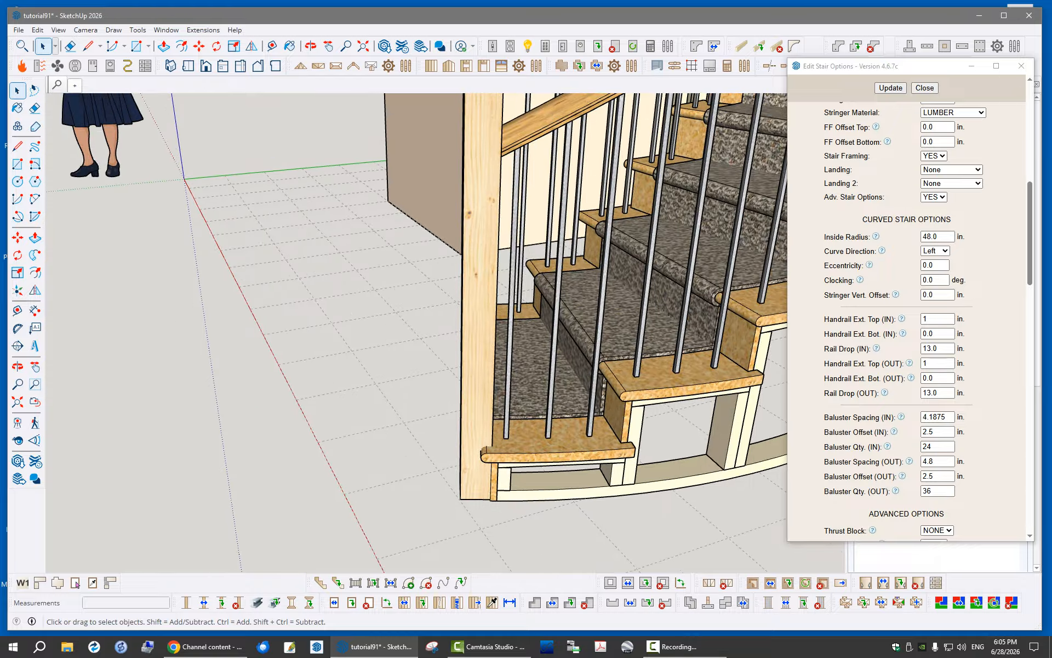
{"action": "left_click", "coordinate": [933, 333]}
{"action": "key", "text": "shift+Left"}
{"action": "key", "text": "shift+Left"}
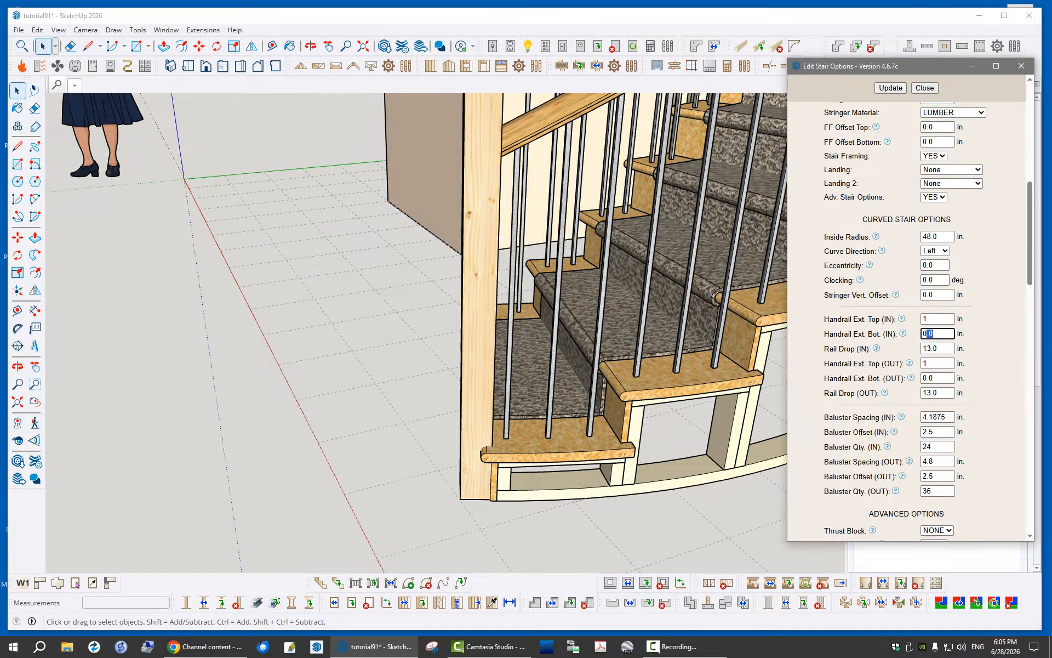
{"action": "double_click", "coordinate": [930, 333]}
{"action": "type", "text": "2"}
{"action": "key", "text": "Tab"}
{"action": "key", "text": "Tab"}
{"action": "key", "text": "Tab"}
{"action": "type", "text": "2"}
{"action": "left_click", "coordinate": [890, 88]}
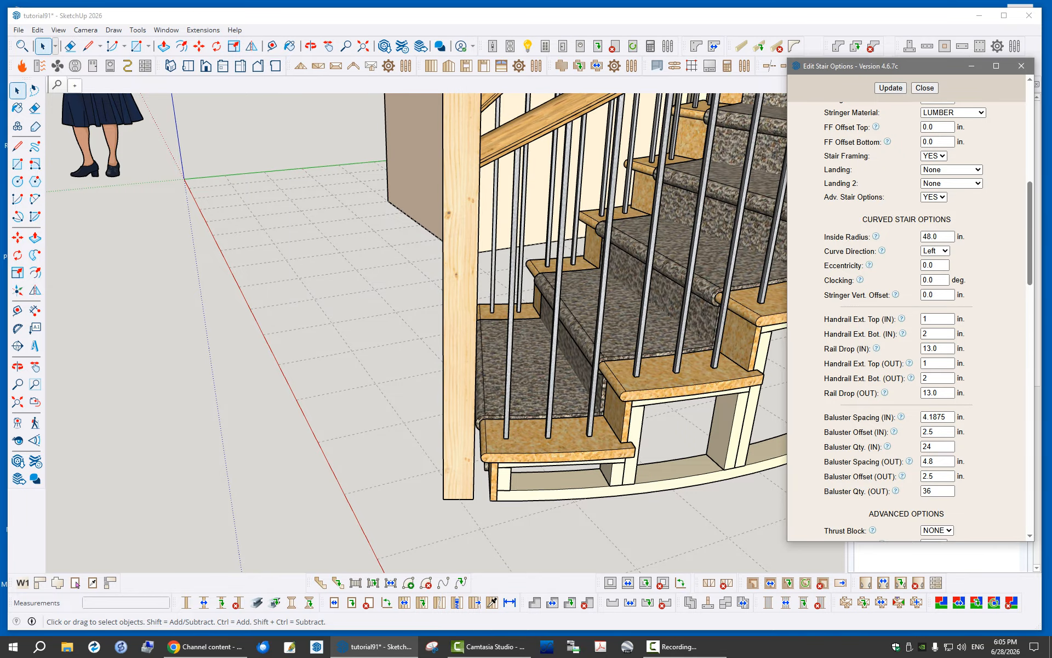
Set the bottom post's Post Height to 44 in. in the handrail post options and update the stair model
{"action": "middle_click_drag", "start_coordinate": [417, 340], "coordinate": [404, 476]}
{"action": "scroll", "coordinate": [404, 477], "scroll_direction": "down", "scroll_amount": 3}
{"action": "middle_click_drag", "start_coordinate": [417, 356], "coordinate": [361, 351]}
{"action": "key", "text": "space"}
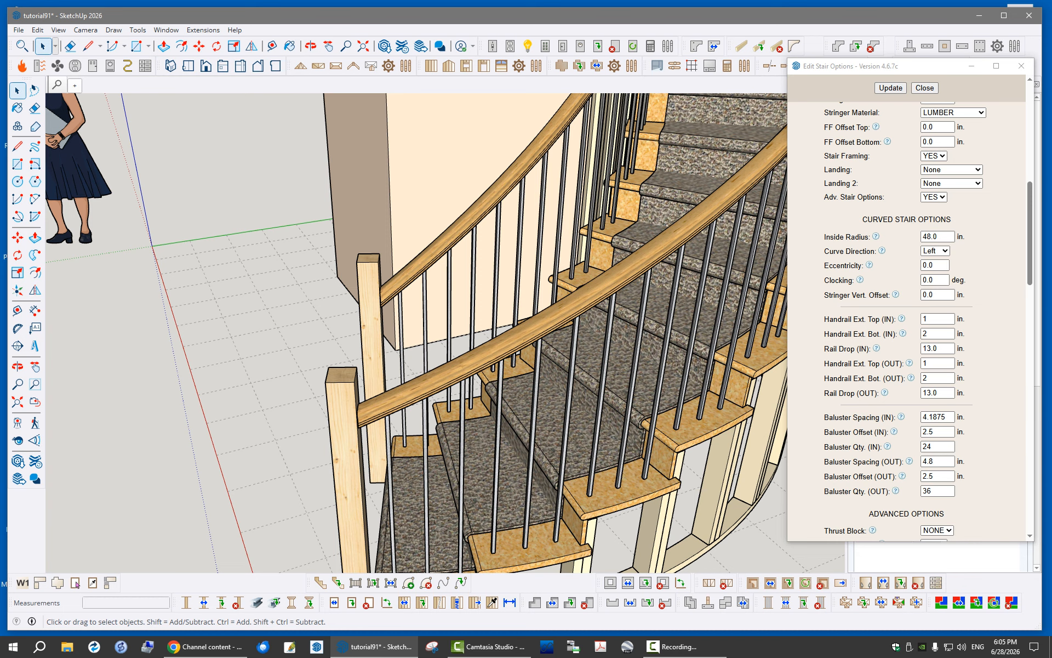
{"action": "left_click_drag", "start_coordinate": [1029, 233], "coordinate": [1029, 370]}
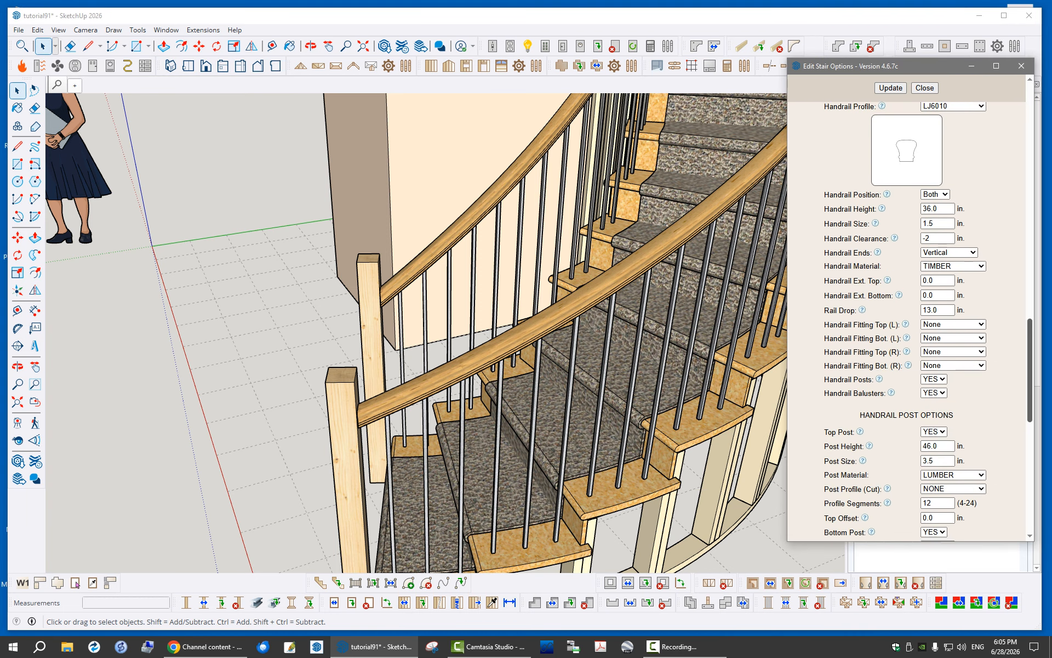
{"action": "scroll", "coordinate": [907, 318], "scroll_direction": "down", "scroll_amount": 5}
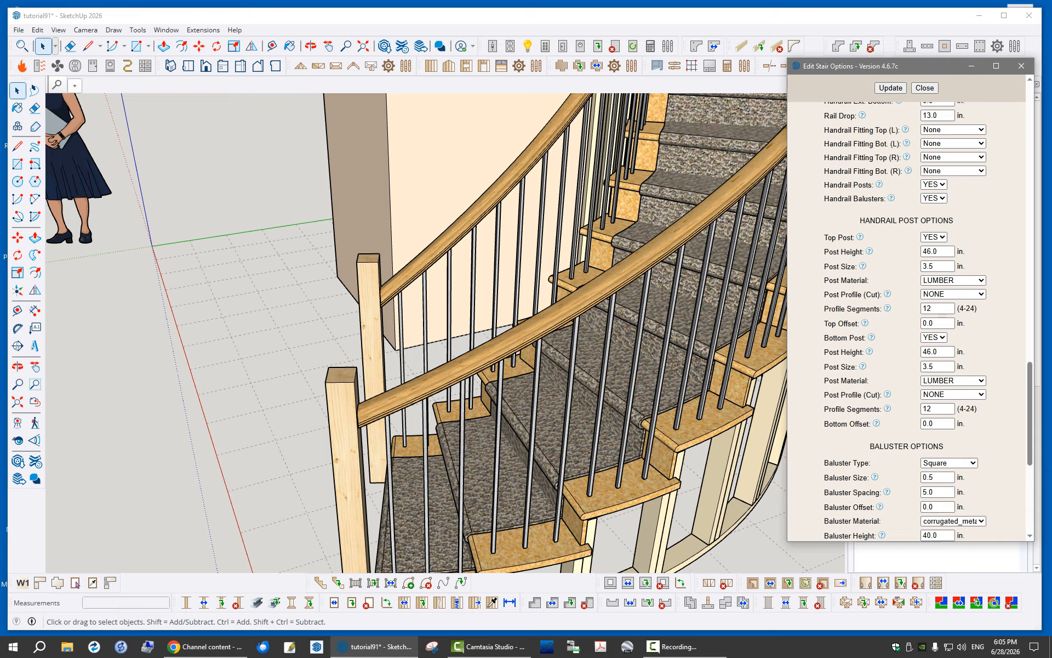
{"action": "double_click", "coordinate": [937, 351]}
{"action": "type", "text": "44"}
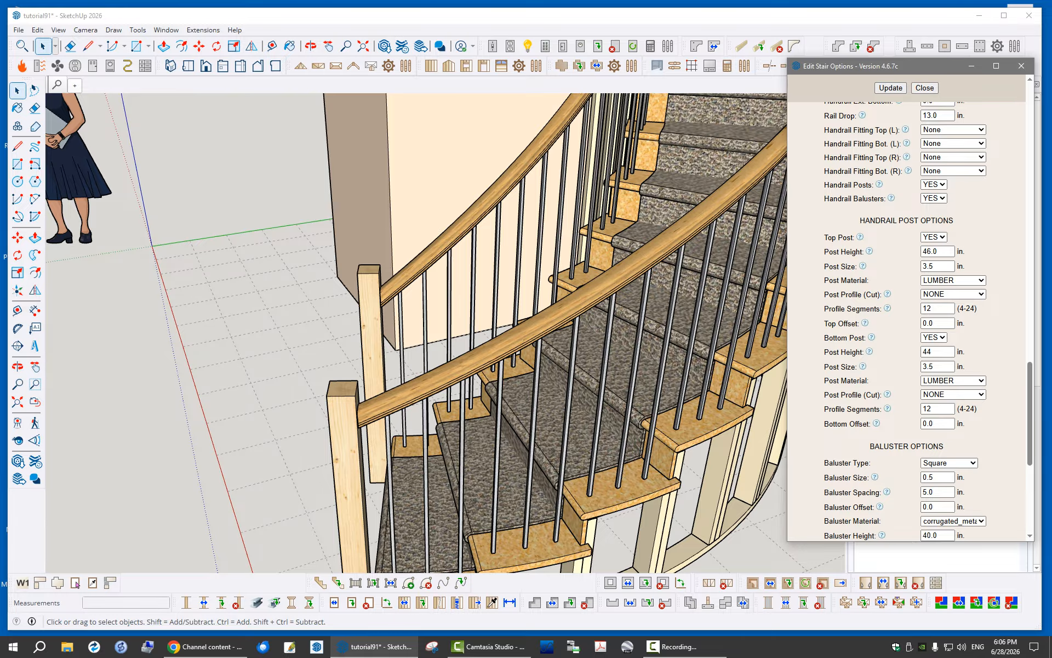
Set the top post's Post Height to 41 in. and update the stair model
{"action": "scroll", "coordinate": [357, 466], "scroll_direction": "down", "scroll_amount": 5}
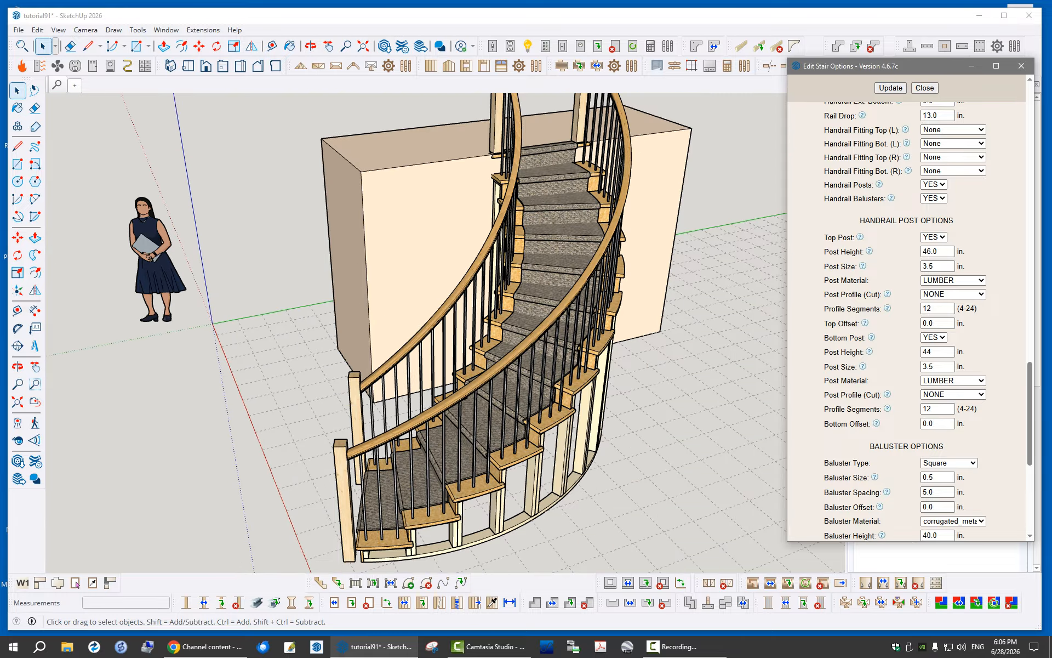
{"action": "scroll", "coordinate": [457, 164], "scroll_direction": "up", "scroll_amount": 4}
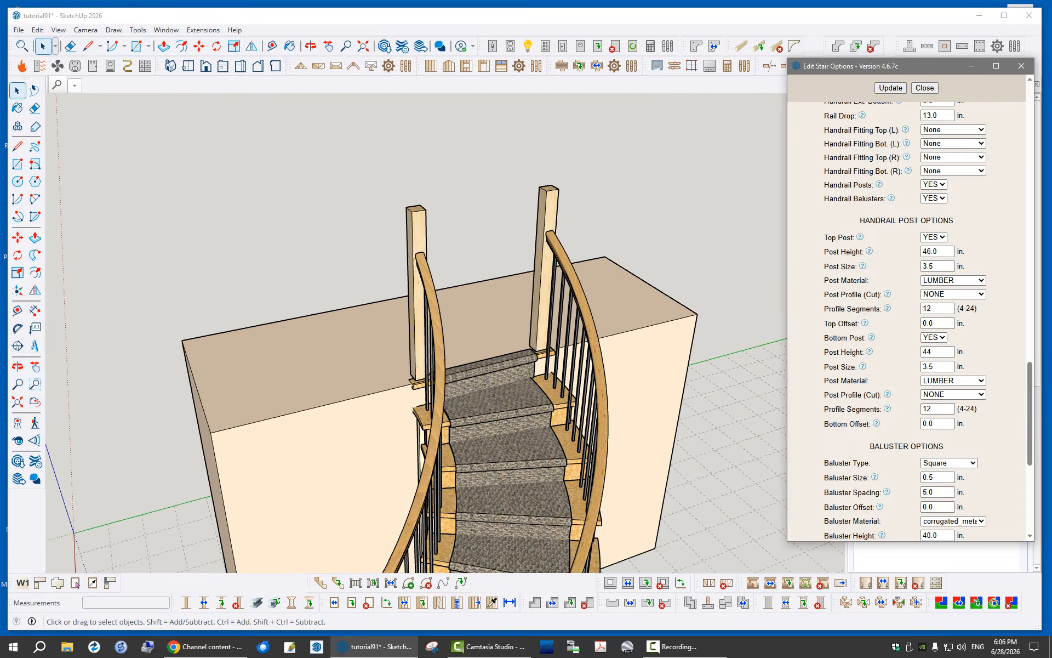
{"action": "double_click", "coordinate": [937, 251]}
{"action": "type", "text": "41"}
{"action": "left_click", "coordinate": [891, 87]}
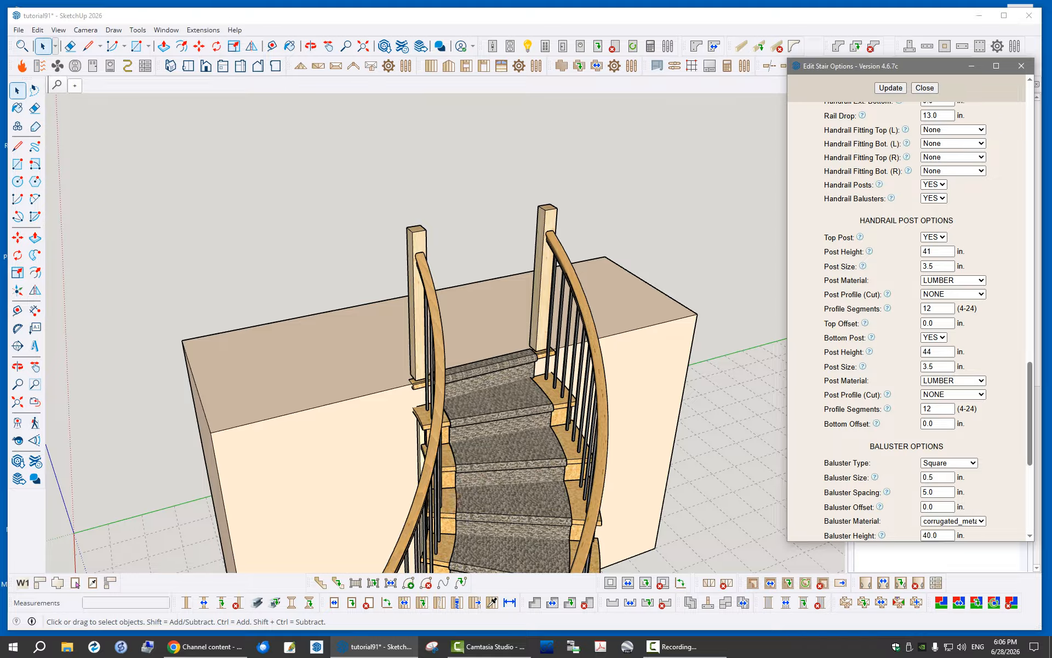
Examine the curved staircase from several angles, checking the post heights against the handrails at both ends
{"action": "middle_click_drag", "start_coordinate": [499, 373], "coordinate": [485, 323]}
{"action": "scroll", "coordinate": [494, 378], "scroll_direction": "down", "scroll_amount": 4}
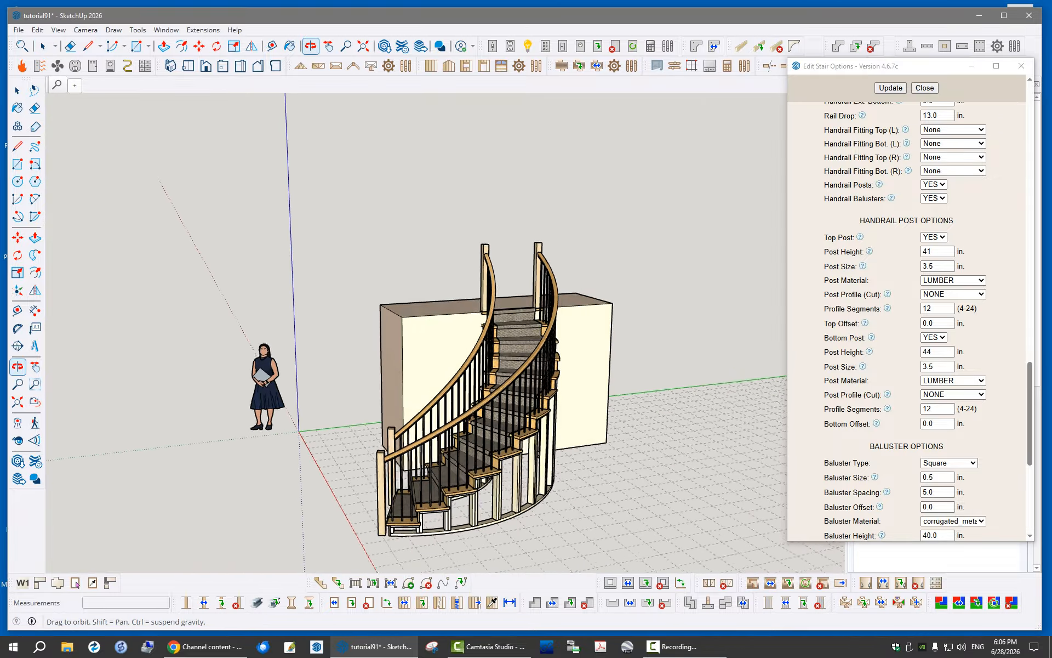
{"action": "scroll", "coordinate": [496, 416], "scroll_direction": "up", "scroll_amount": 4}
{"action": "middle_click_drag", "start_coordinate": [496, 416], "coordinate": [512, 416]}
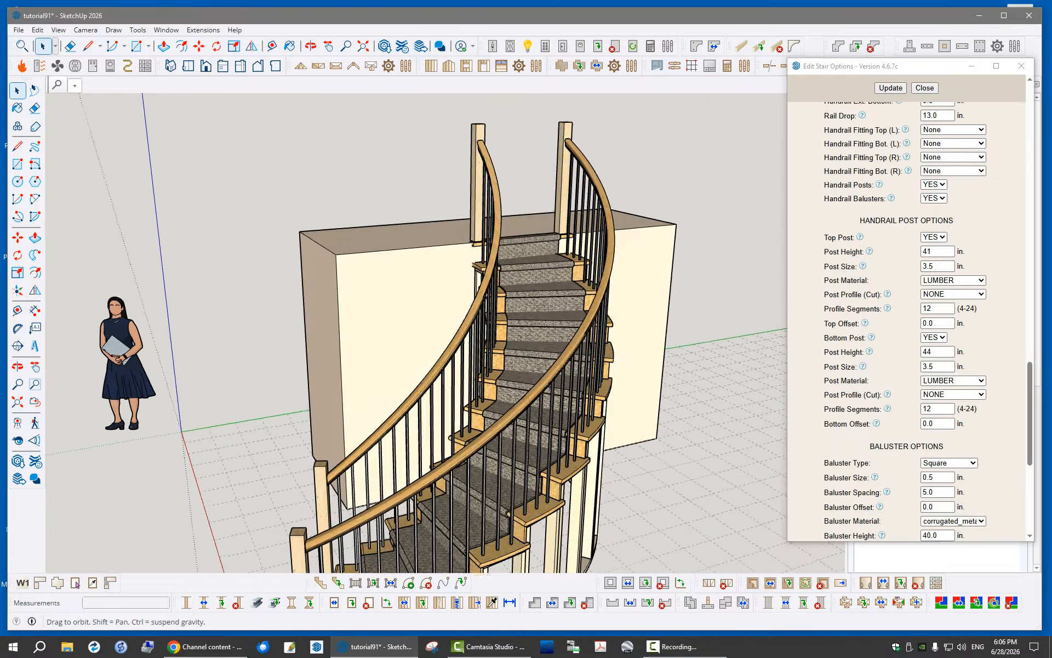
{"action": "scroll", "coordinate": [540, 337], "scroll_direction": "down", "scroll_amount": 3}
{"action": "middle_click_drag", "start_coordinate": [540, 337], "coordinate": [496, 376]}
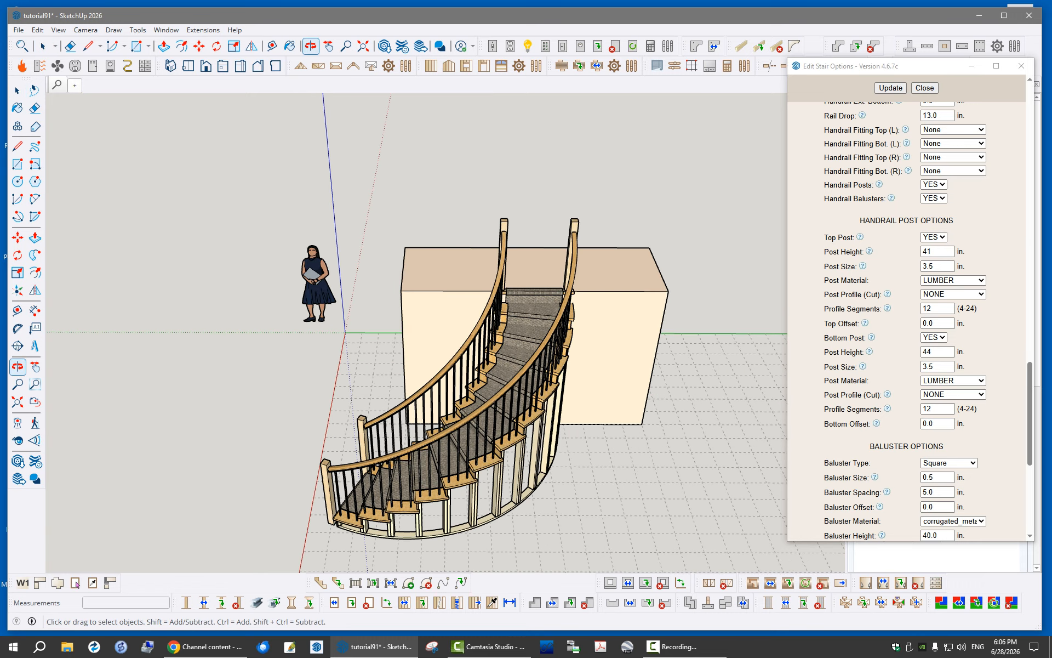
{"action": "key", "text": "space"}
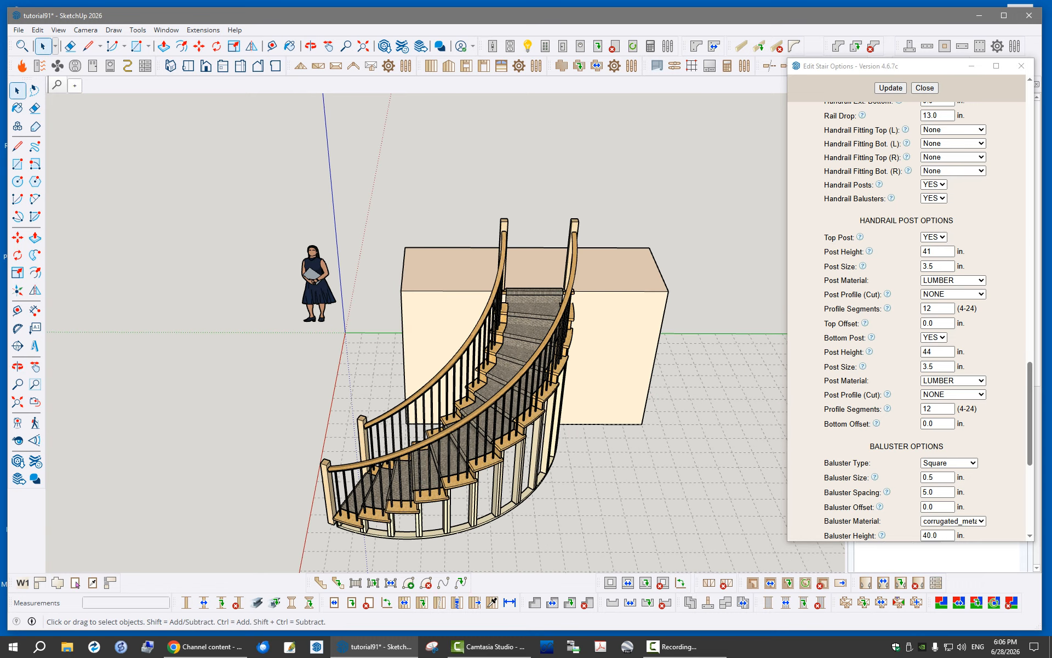
{"action": "scroll", "coordinate": [489, 376], "scroll_direction": "up", "scroll_amount": 2}
{"action": "mouse_move", "coordinate": [489, 375]}
{"action": "middle_mouse_down"}
{"action": "mouse_move", "coordinate": [427, 354]}
{"action": "mouse_move", "coordinate": [424, 343]}
{"action": "mouse_move", "coordinate": [516, 375]}
{"action": "mouse_move", "coordinate": [512, 389]}
{"action": "mouse_move", "coordinate": [490, 395]}
{"action": "middle_mouse_up"}
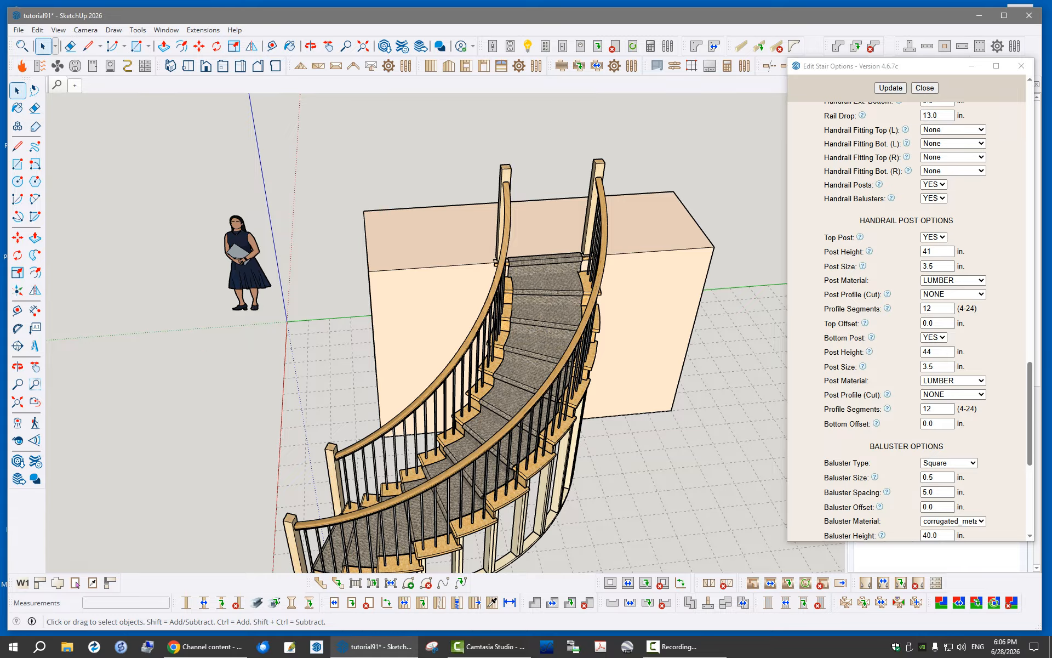
{"action": "scroll", "coordinate": [551, 182], "scroll_direction": "down", "scroll_amount": 2}
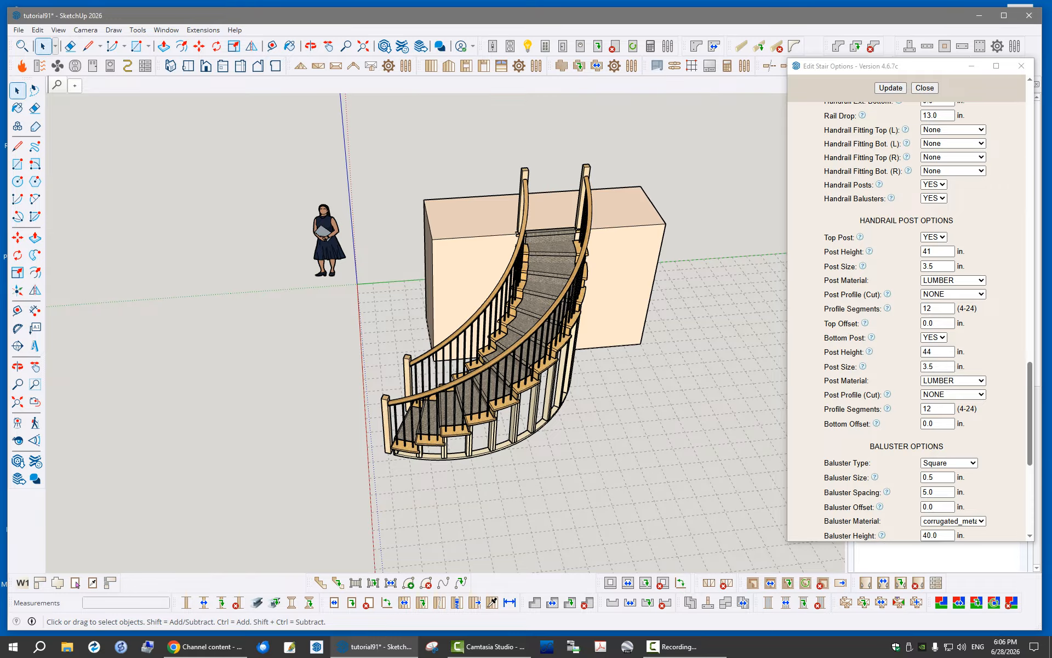
{"action": "scroll", "coordinate": [559, 216], "scroll_direction": "up", "scroll_amount": 3}
{"action": "middle_click_drag", "start_coordinate": [558, 216], "coordinate": [466, 246]}
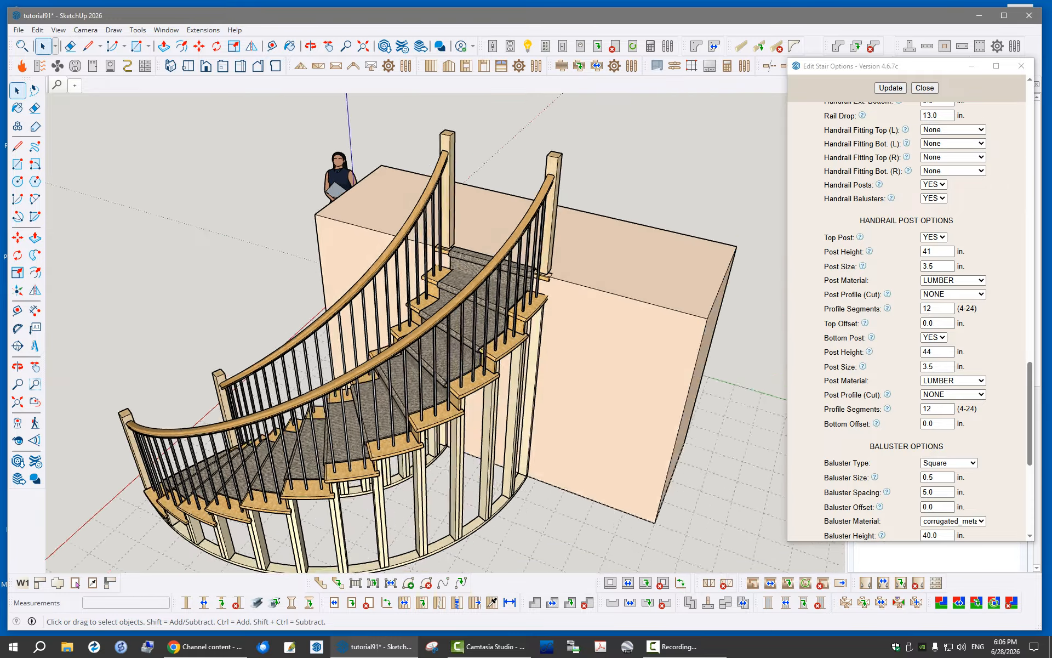
{"action": "scroll", "coordinate": [559, 181], "scroll_direction": "up", "scroll_amount": 4}
Set Baluster Shoe to LI_ALFSH01, update the stair model and inspect the shoes at the baluster bases
{"action": "left_click_drag", "start_coordinate": [1029, 414], "coordinate": [1029, 474]}
{"action": "scroll", "coordinate": [907, 329], "scroll_direction": "up", "scroll_amount": 15}
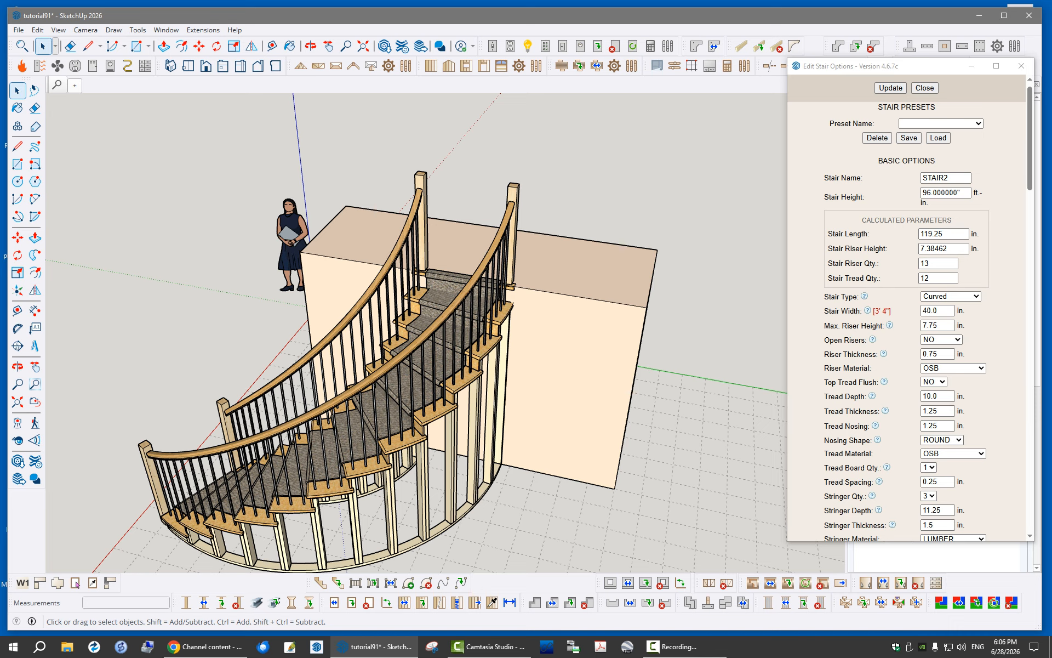
{"action": "left_click_drag", "start_coordinate": [1030, 137], "coordinate": [1030, 332]}
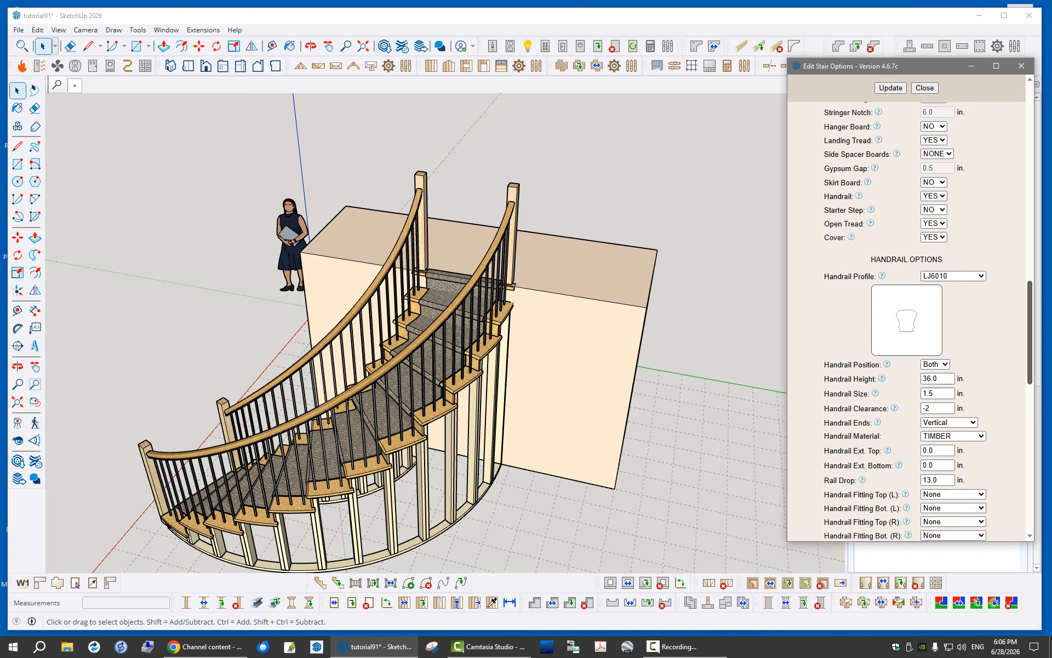
{"action": "scroll", "coordinate": [907, 321], "scroll_direction": "down", "scroll_amount": 12}
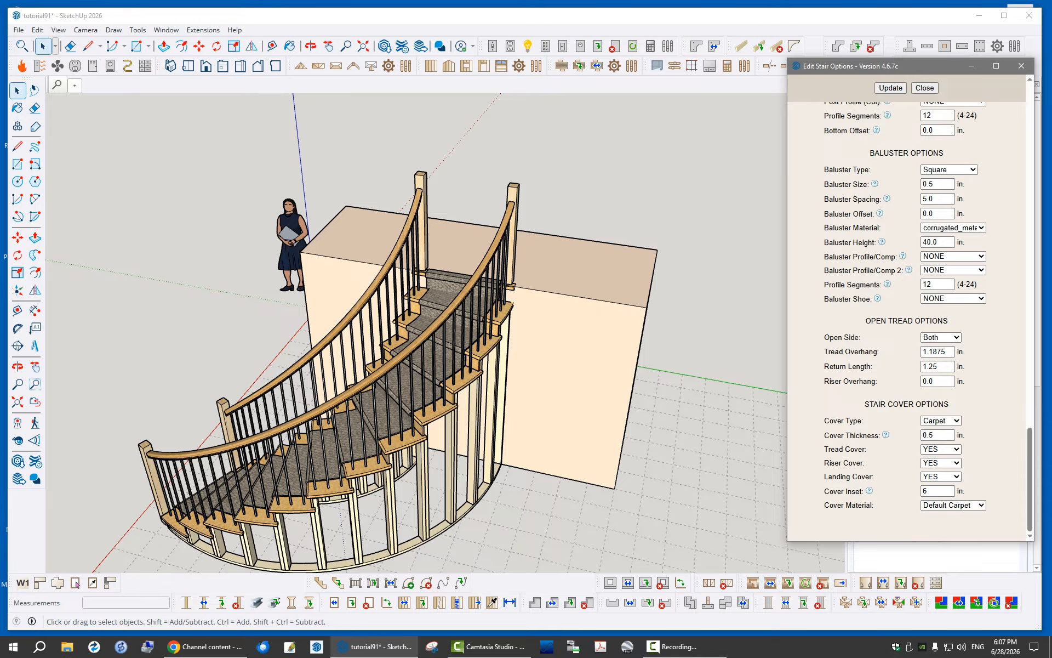
{"action": "left_click", "coordinate": [953, 298]}
{"action": "left_click", "coordinate": [943, 322]}
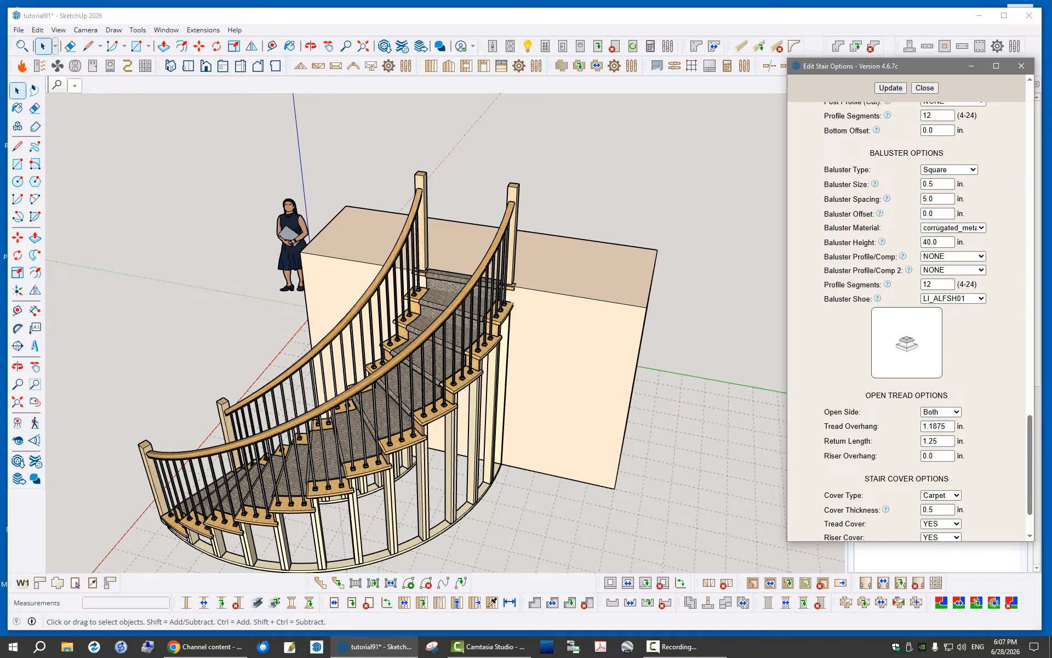
{"action": "scroll", "coordinate": [486, 267], "scroll_direction": "up", "scroll_amount": 6}
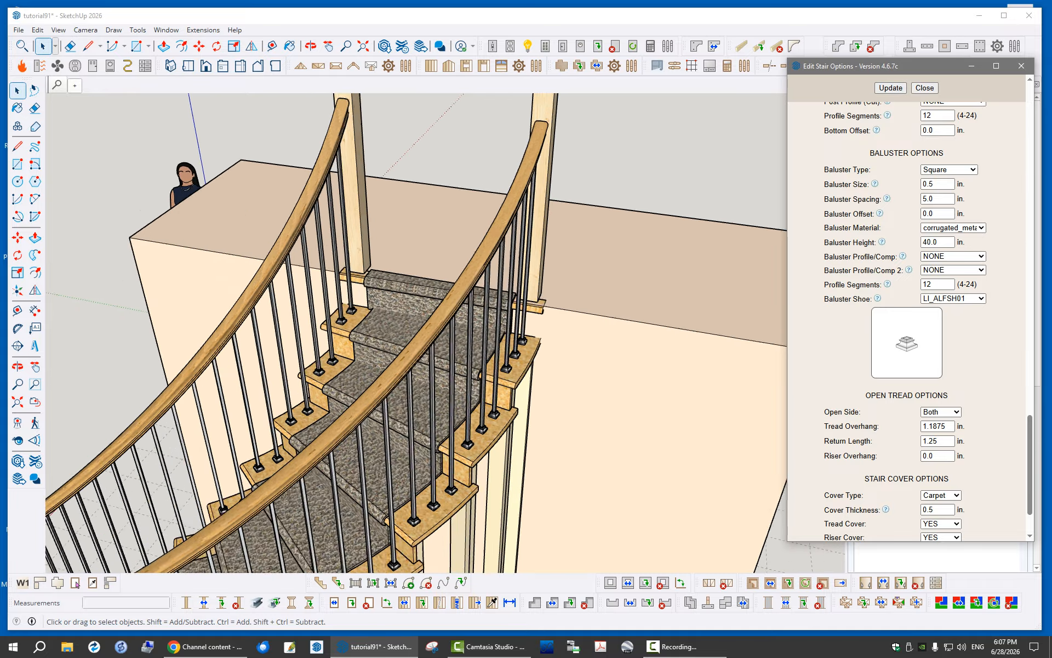
{"action": "middle_click_drag", "start_coordinate": [527, 323], "coordinate": [461, 334]}
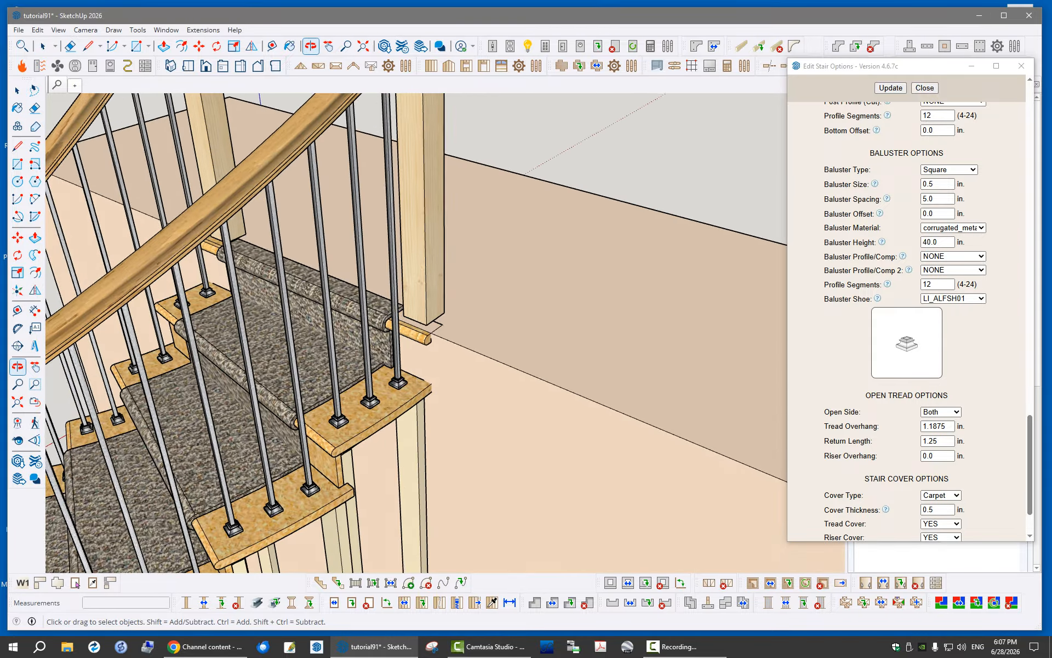
{"action": "scroll", "coordinate": [482, 351], "scroll_direction": "down", "scroll_amount": 3}
{"action": "scroll", "coordinate": [474, 309], "scroll_direction": "down", "scroll_amount": 6}
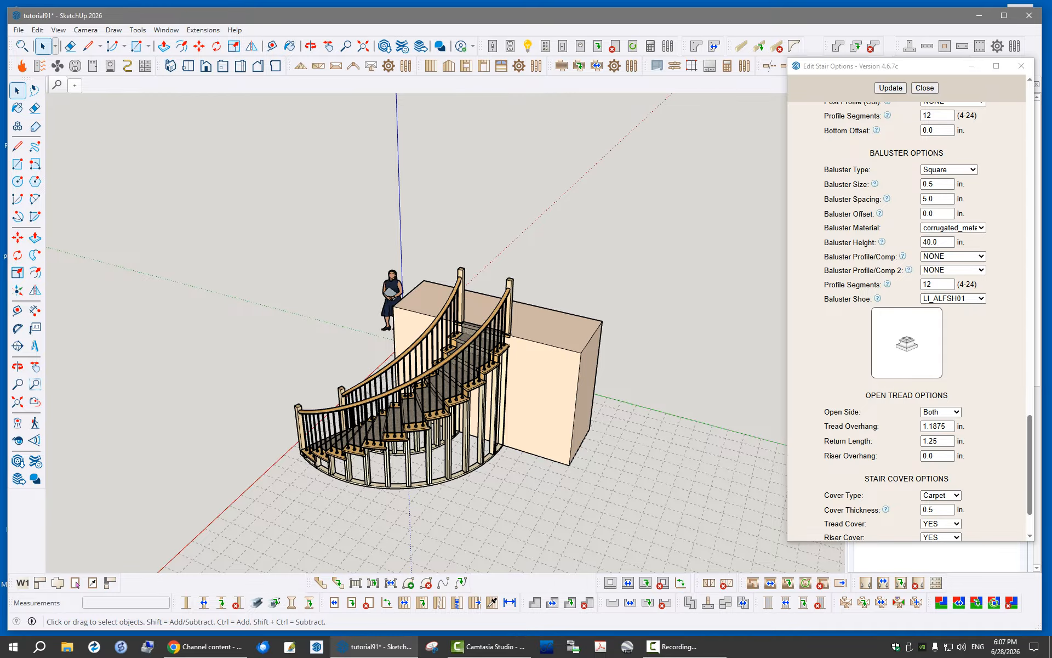
Save the current stair settings as a new stair preset named CURVED3
{"action": "left_click_drag", "start_coordinate": [1030, 464], "coordinate": [1029, 135]}
{"action": "left_click", "coordinate": [940, 135]}
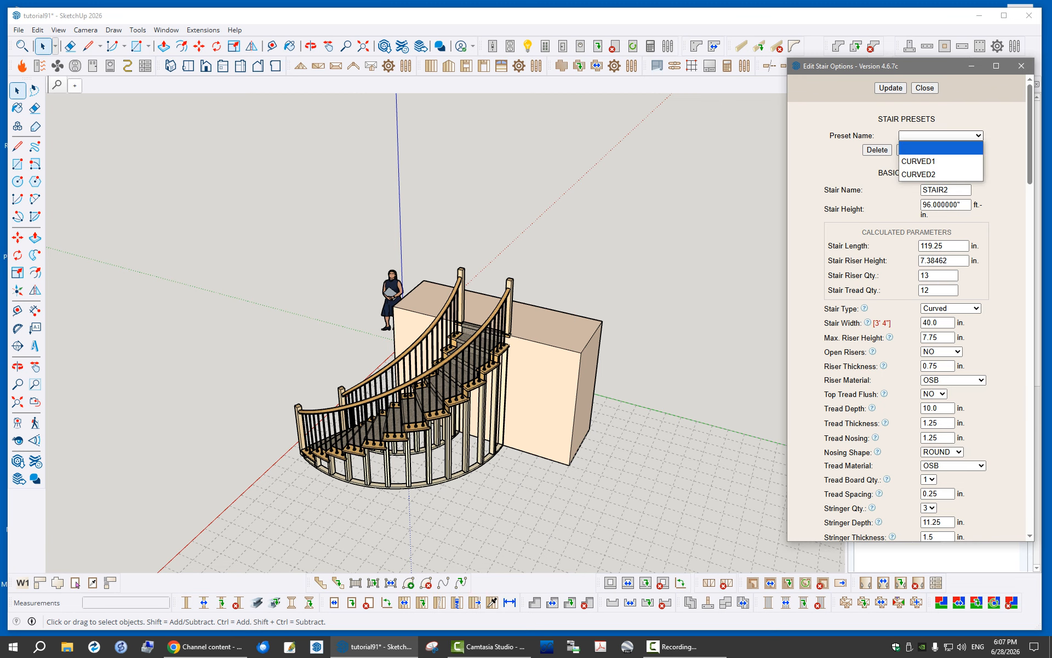
{"action": "left_click", "coordinate": [941, 135]}
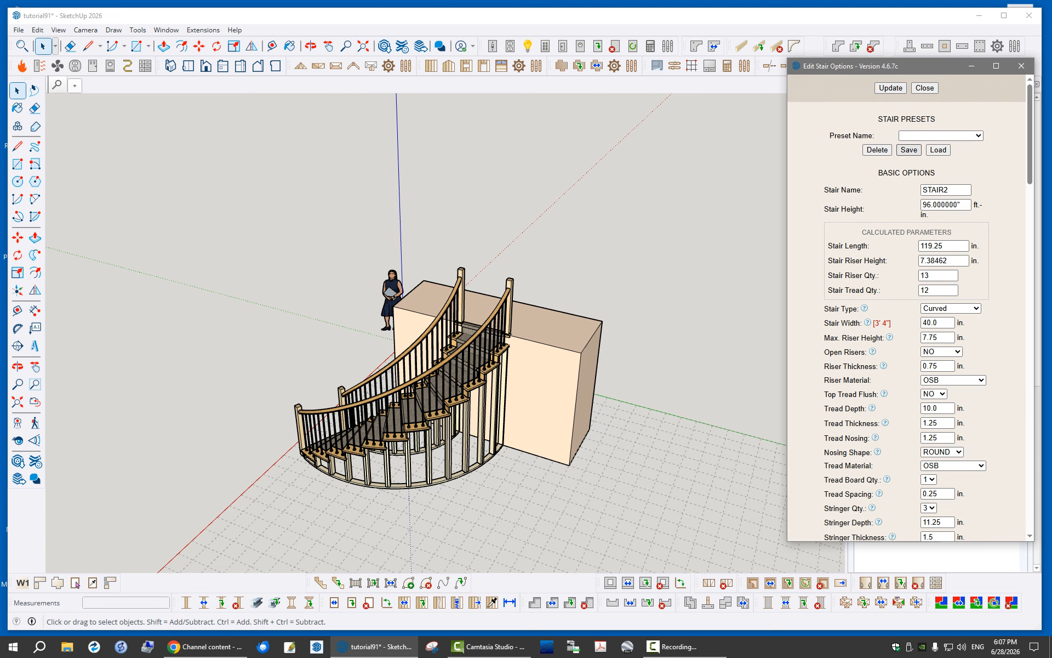
{"action": "left_click", "coordinate": [908, 150]}
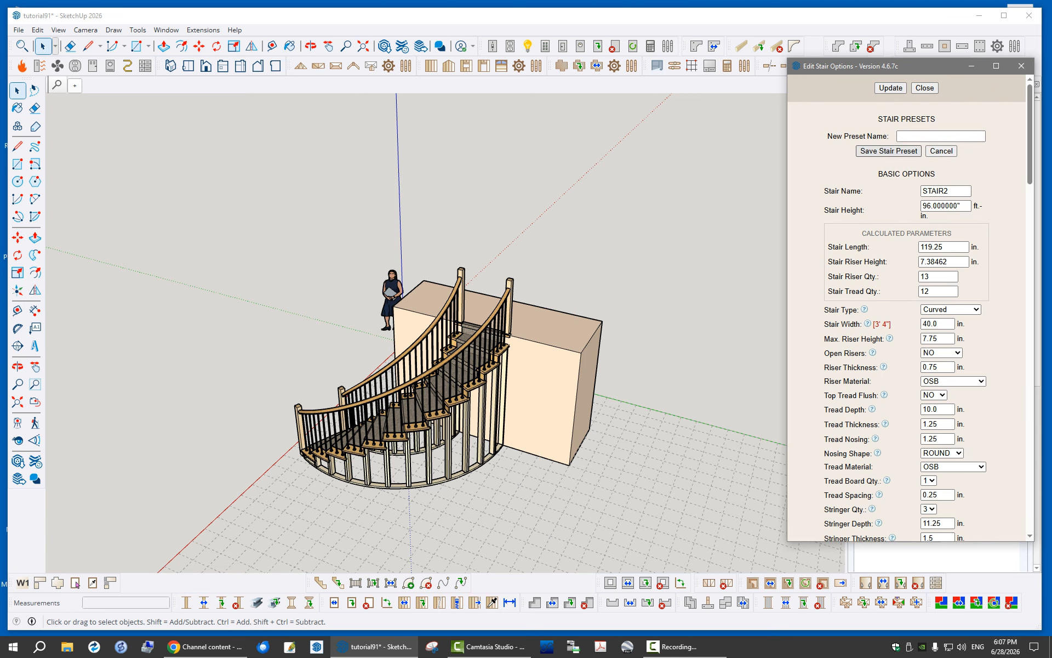
{"action": "left_click", "coordinate": [911, 135]}
{"action": "type", "text": "C"}
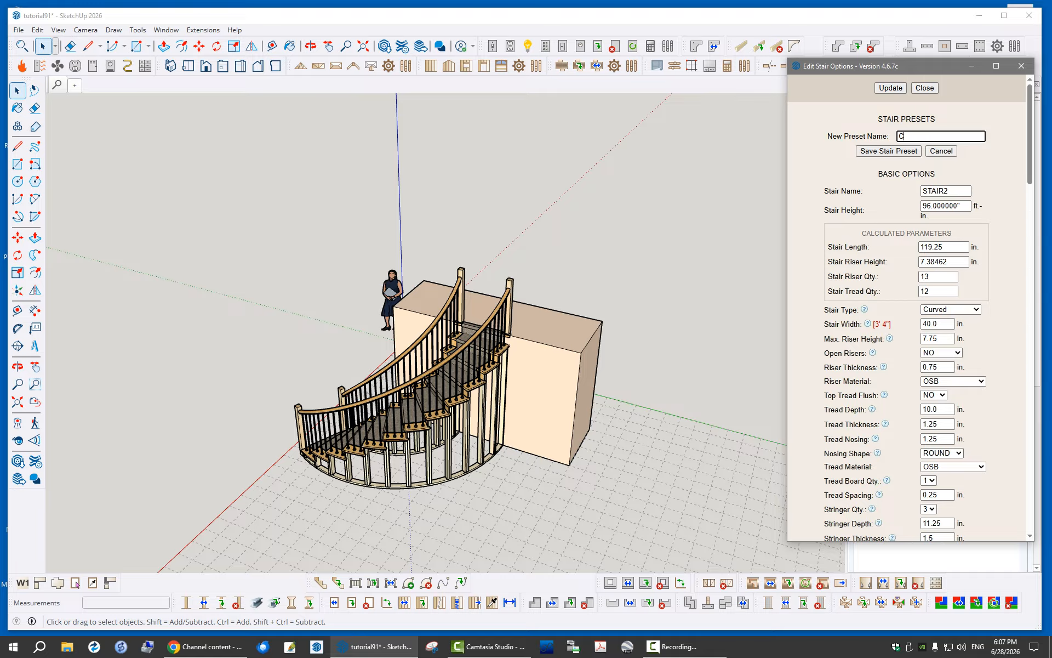
{"action": "type", "text": "URVEd"}
{"action": "key", "text": "BackSpace"}
{"action": "type", "text": "D3"}
{"action": "key", "text": "Return"}
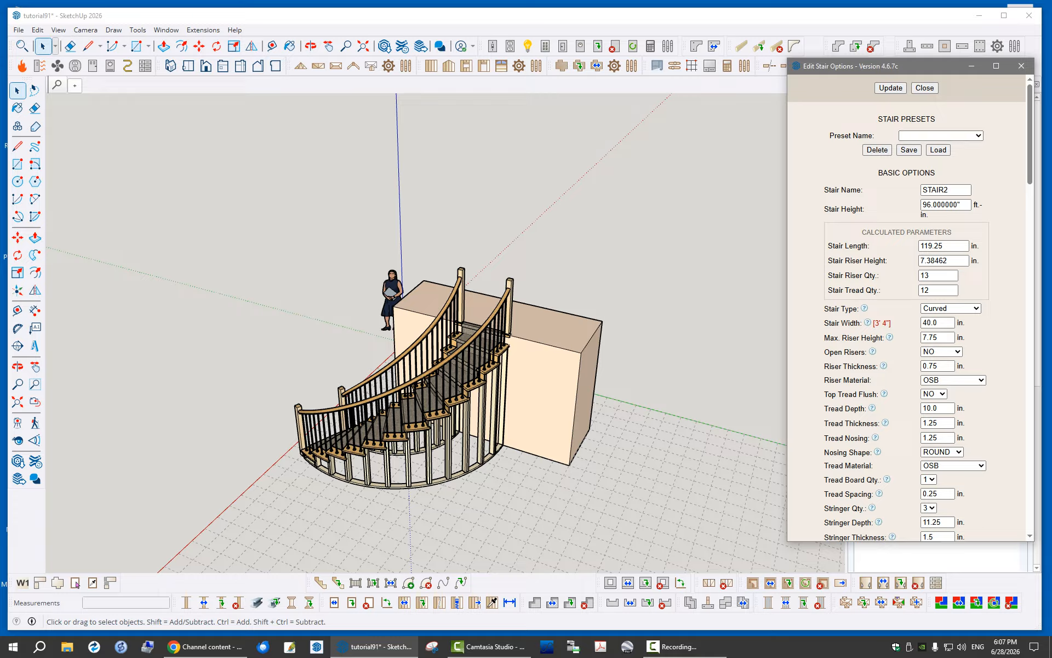
Try to apply the CURVED2 stair preset to the curved staircase
{"action": "left_click", "coordinate": [941, 136]}
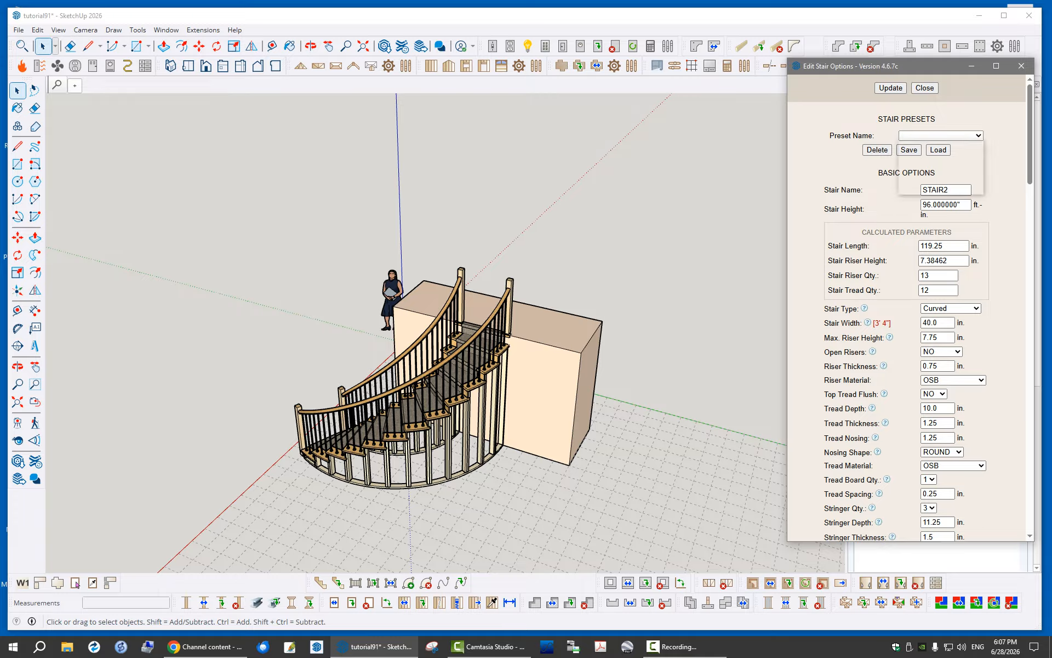
{"action": "left_click", "coordinate": [940, 174]}
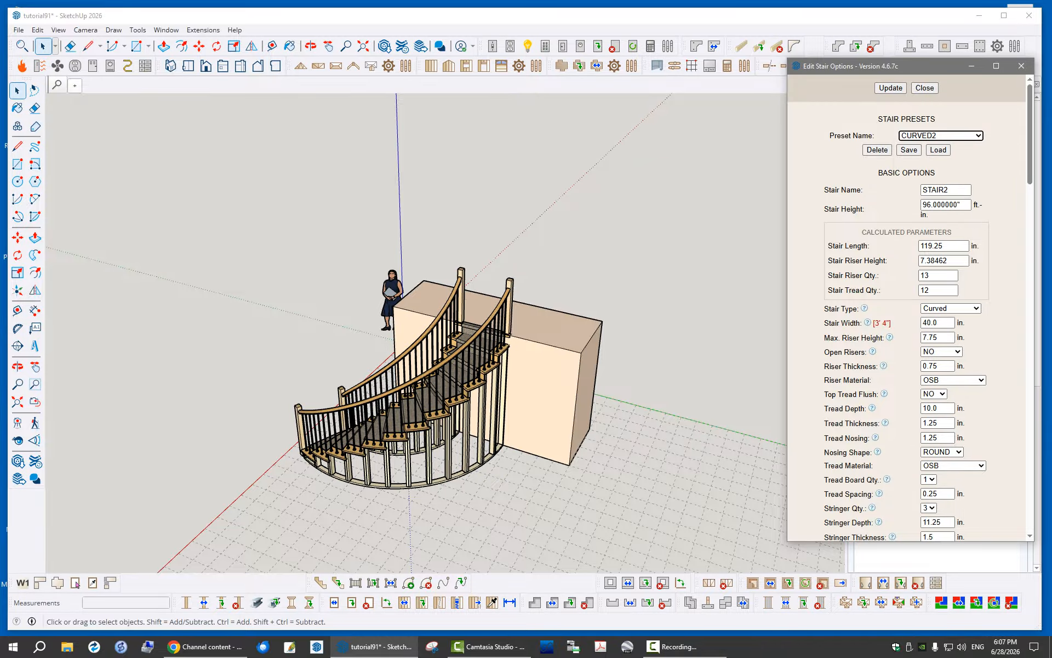
{"action": "left_click", "coordinate": [890, 88]}
Load the CURVED1 stair preset into the staircase and view the resulting stair
{"action": "left_click", "coordinate": [941, 135]}
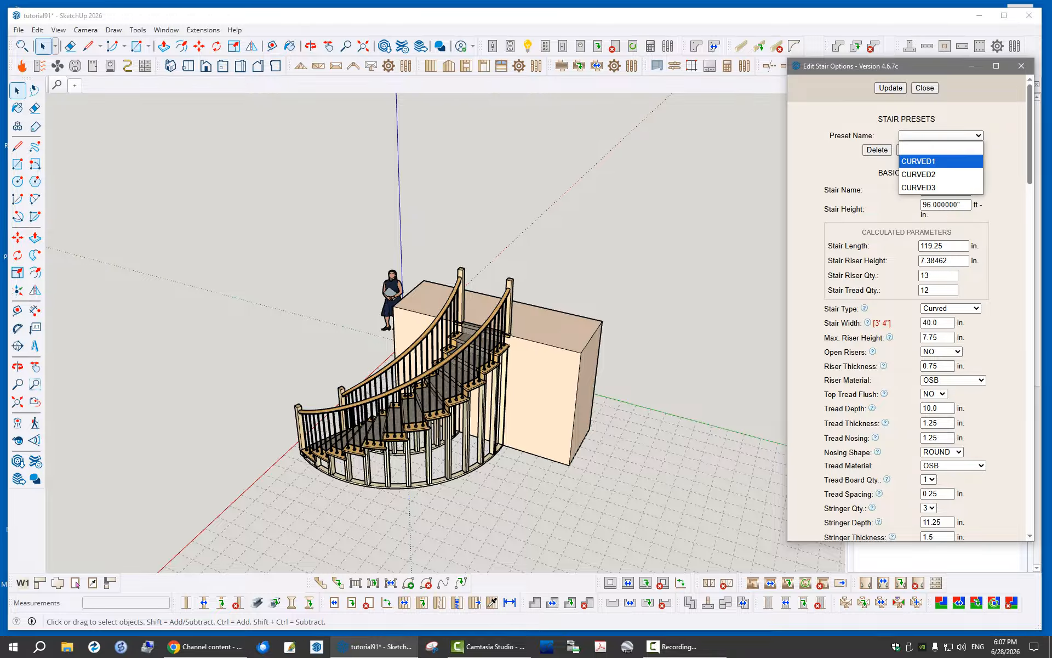
{"action": "left_click", "coordinate": [940, 161]}
{"action": "left_click", "coordinate": [938, 150]}
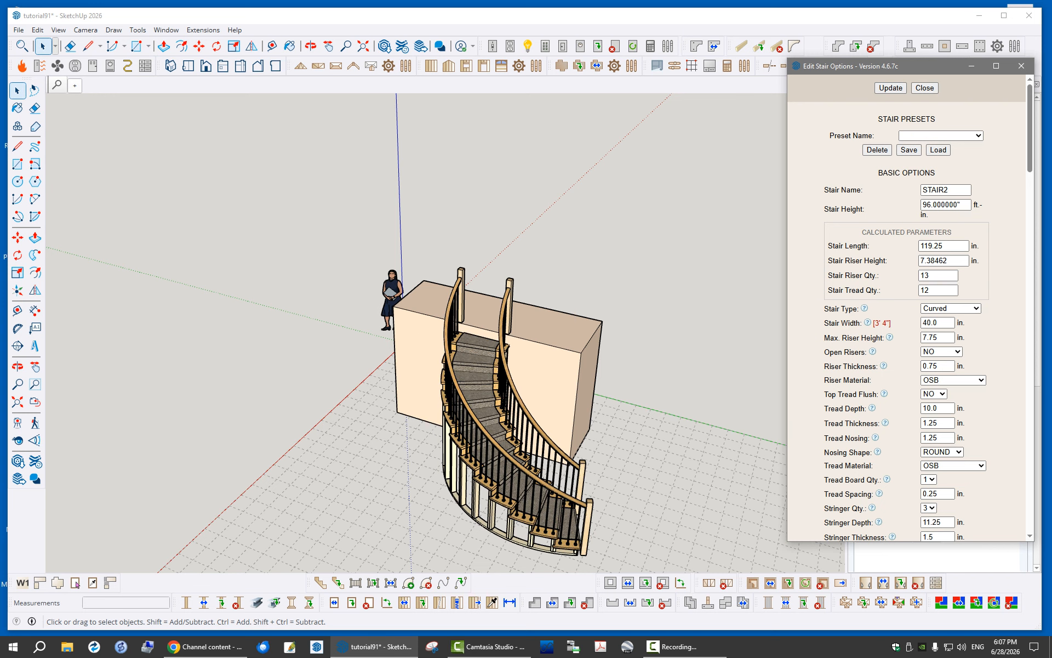
{"action": "scroll", "coordinate": [452, 333], "scroll_direction": "down", "scroll_amount": 2}
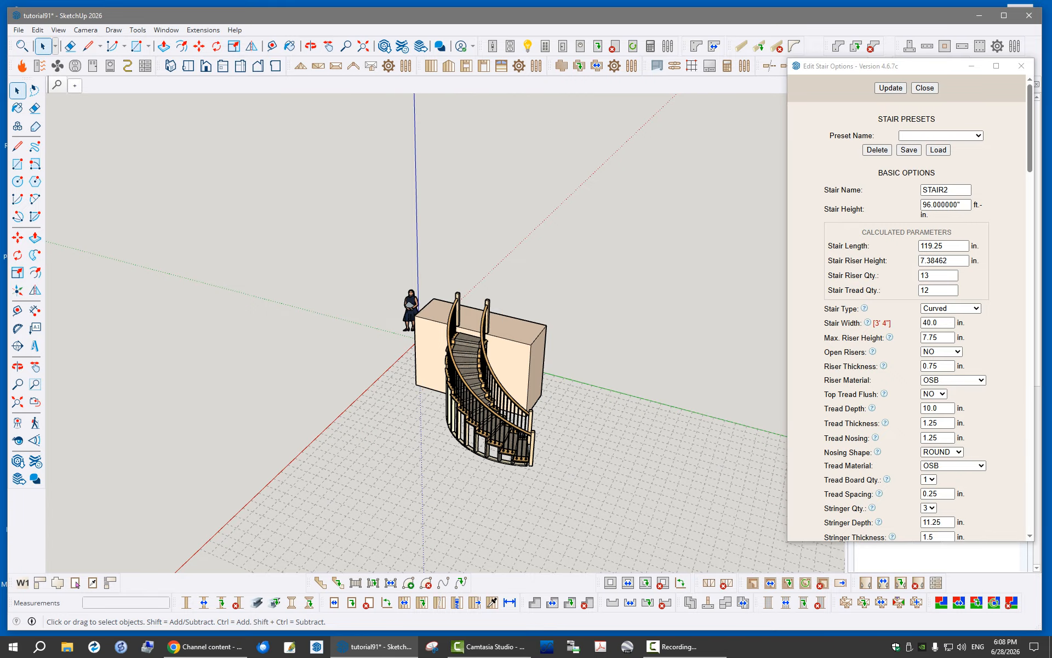
{"action": "scroll", "coordinate": [468, 362], "scroll_direction": "up", "scroll_amount": 4}
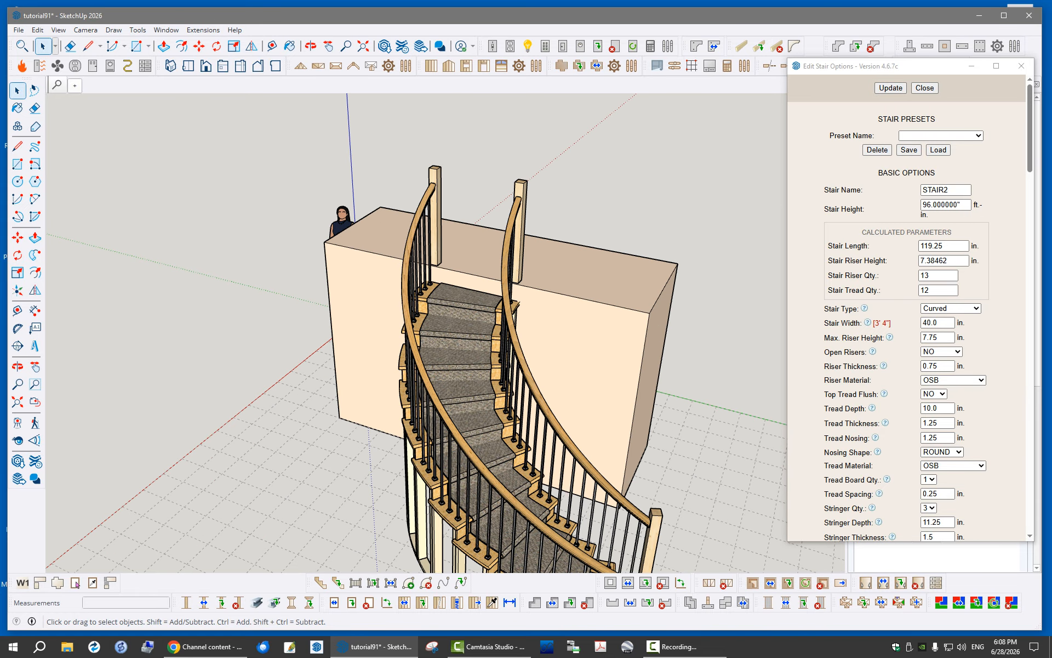